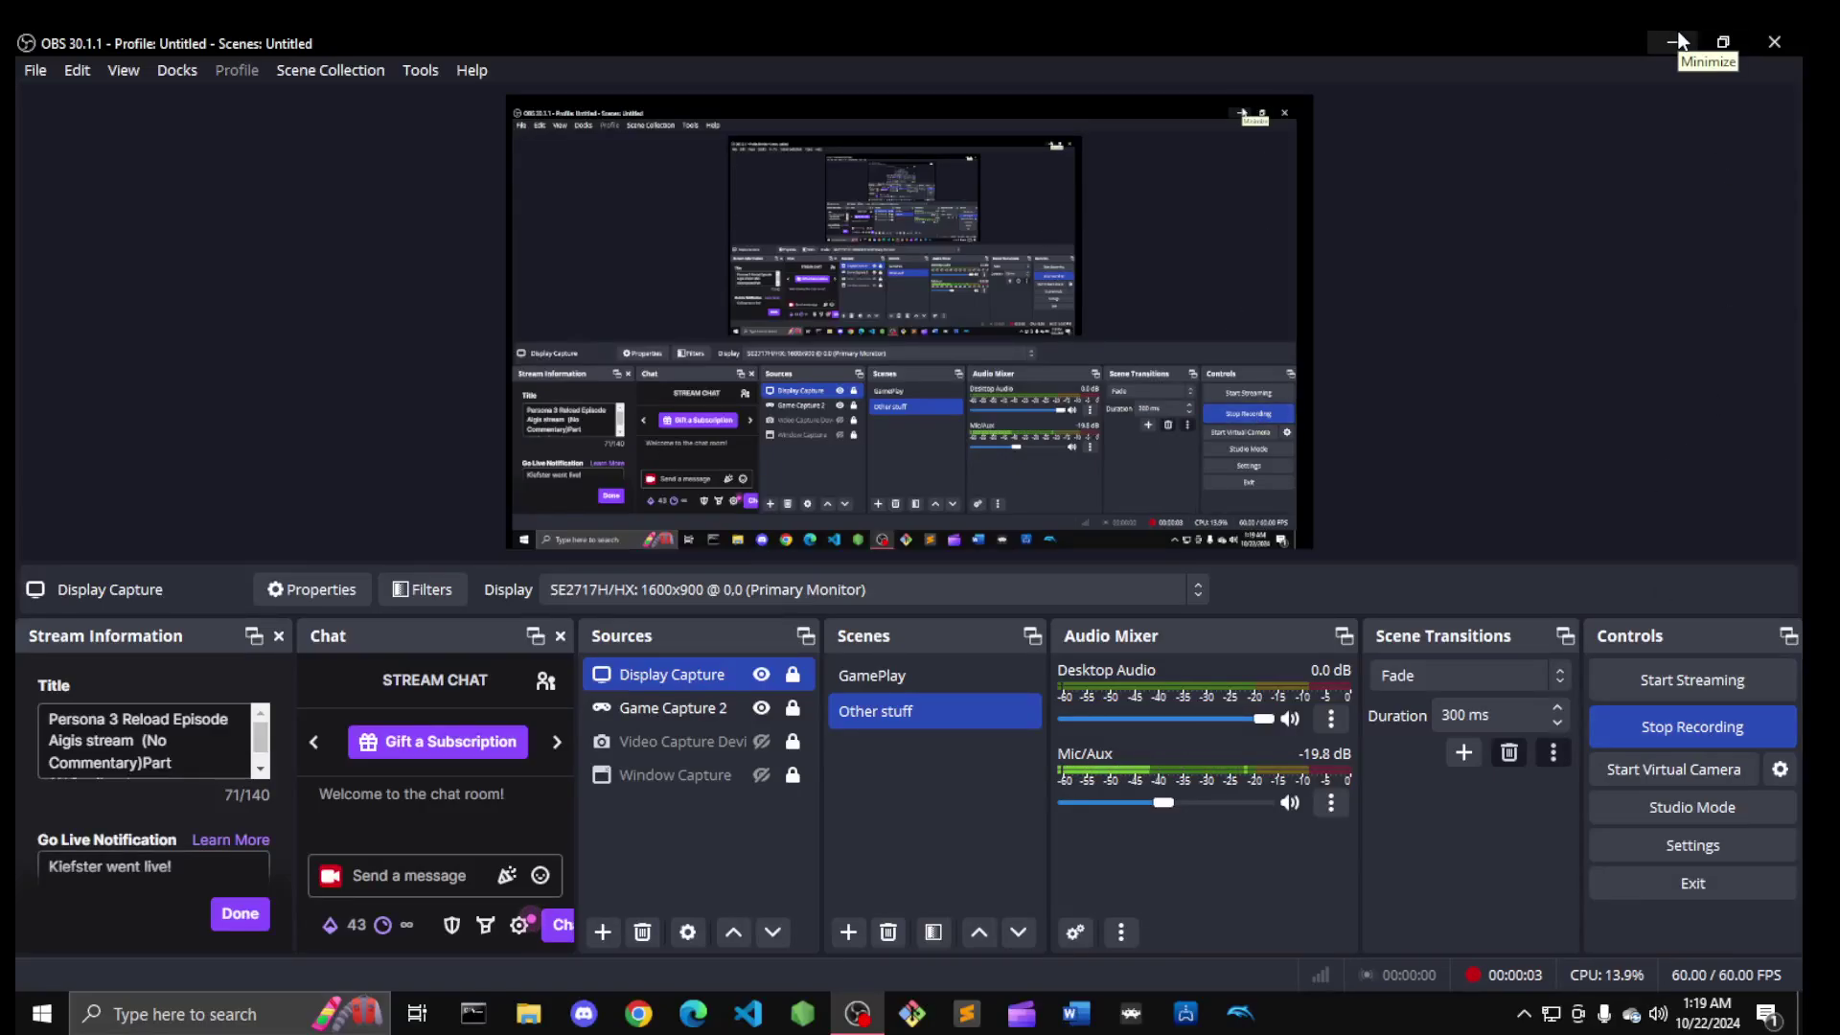
Step: Minimize the OBS Studio window so the Windows desktop is visible
left_click(1677, 40)
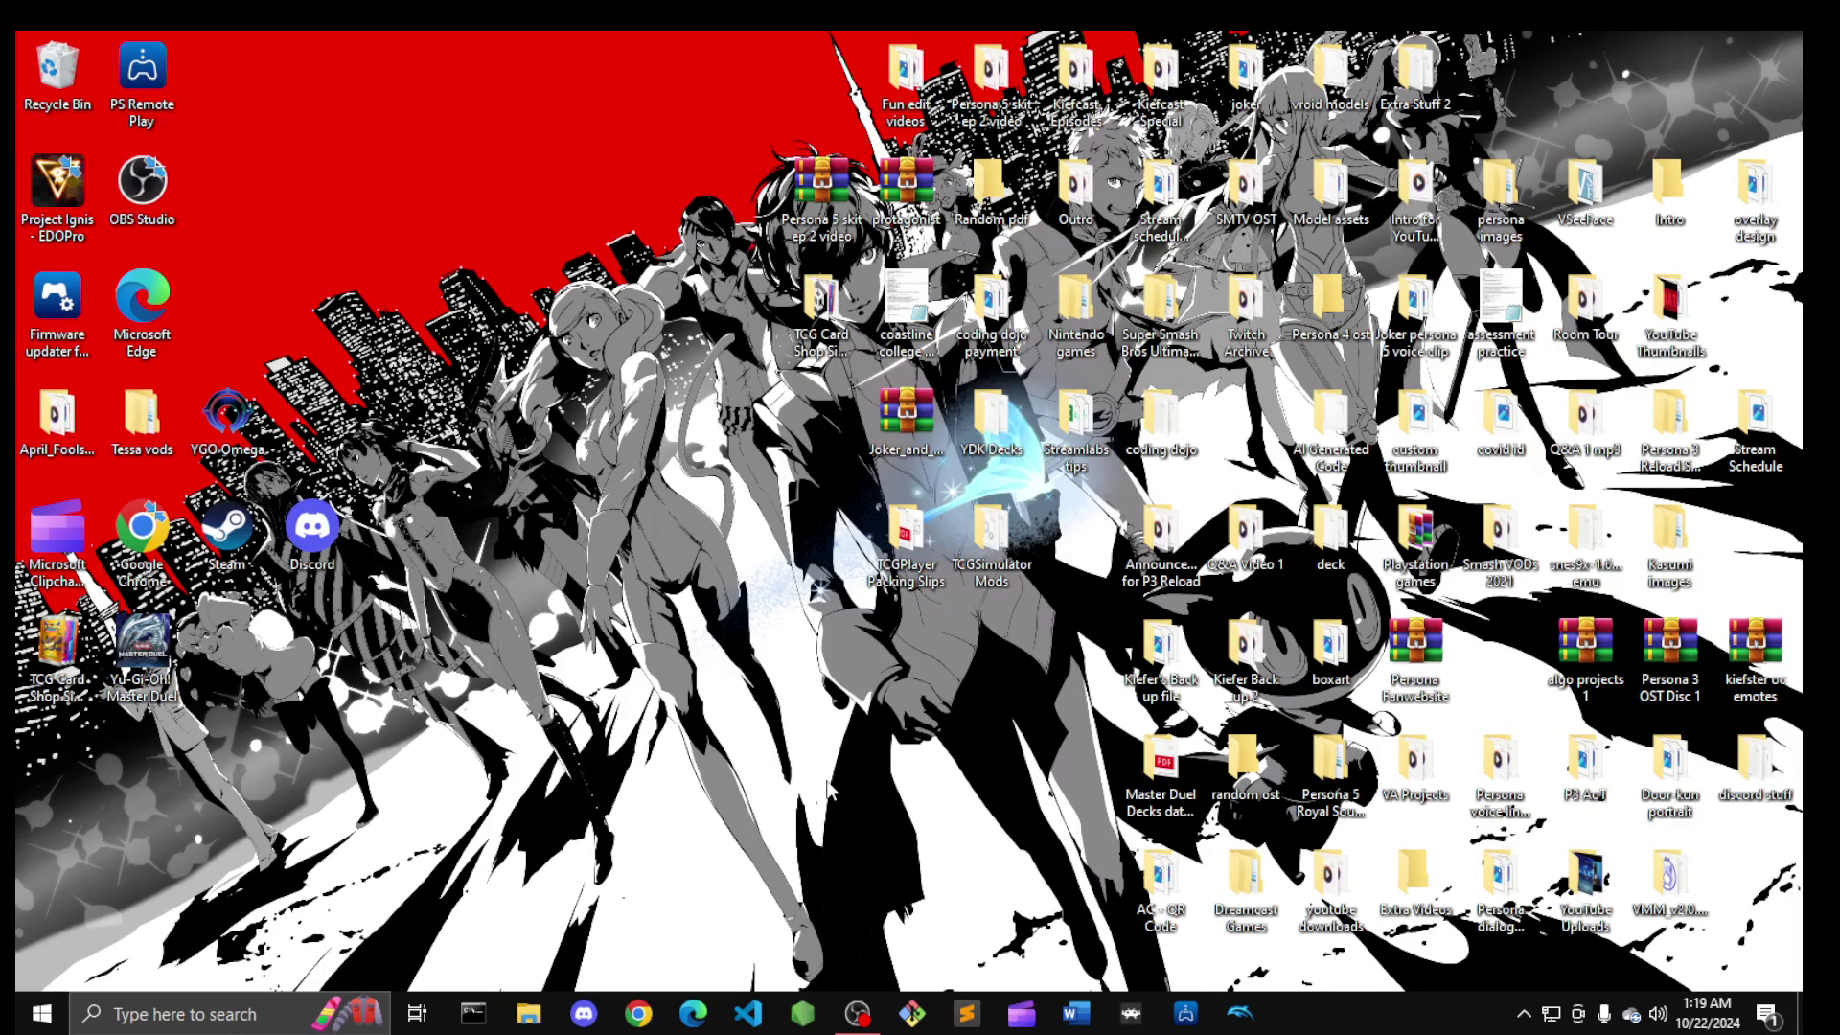
Step: Launch Steam and open TCG Card Shop Simulator's install folder via Manage > Browse local files
double_click(222, 528)
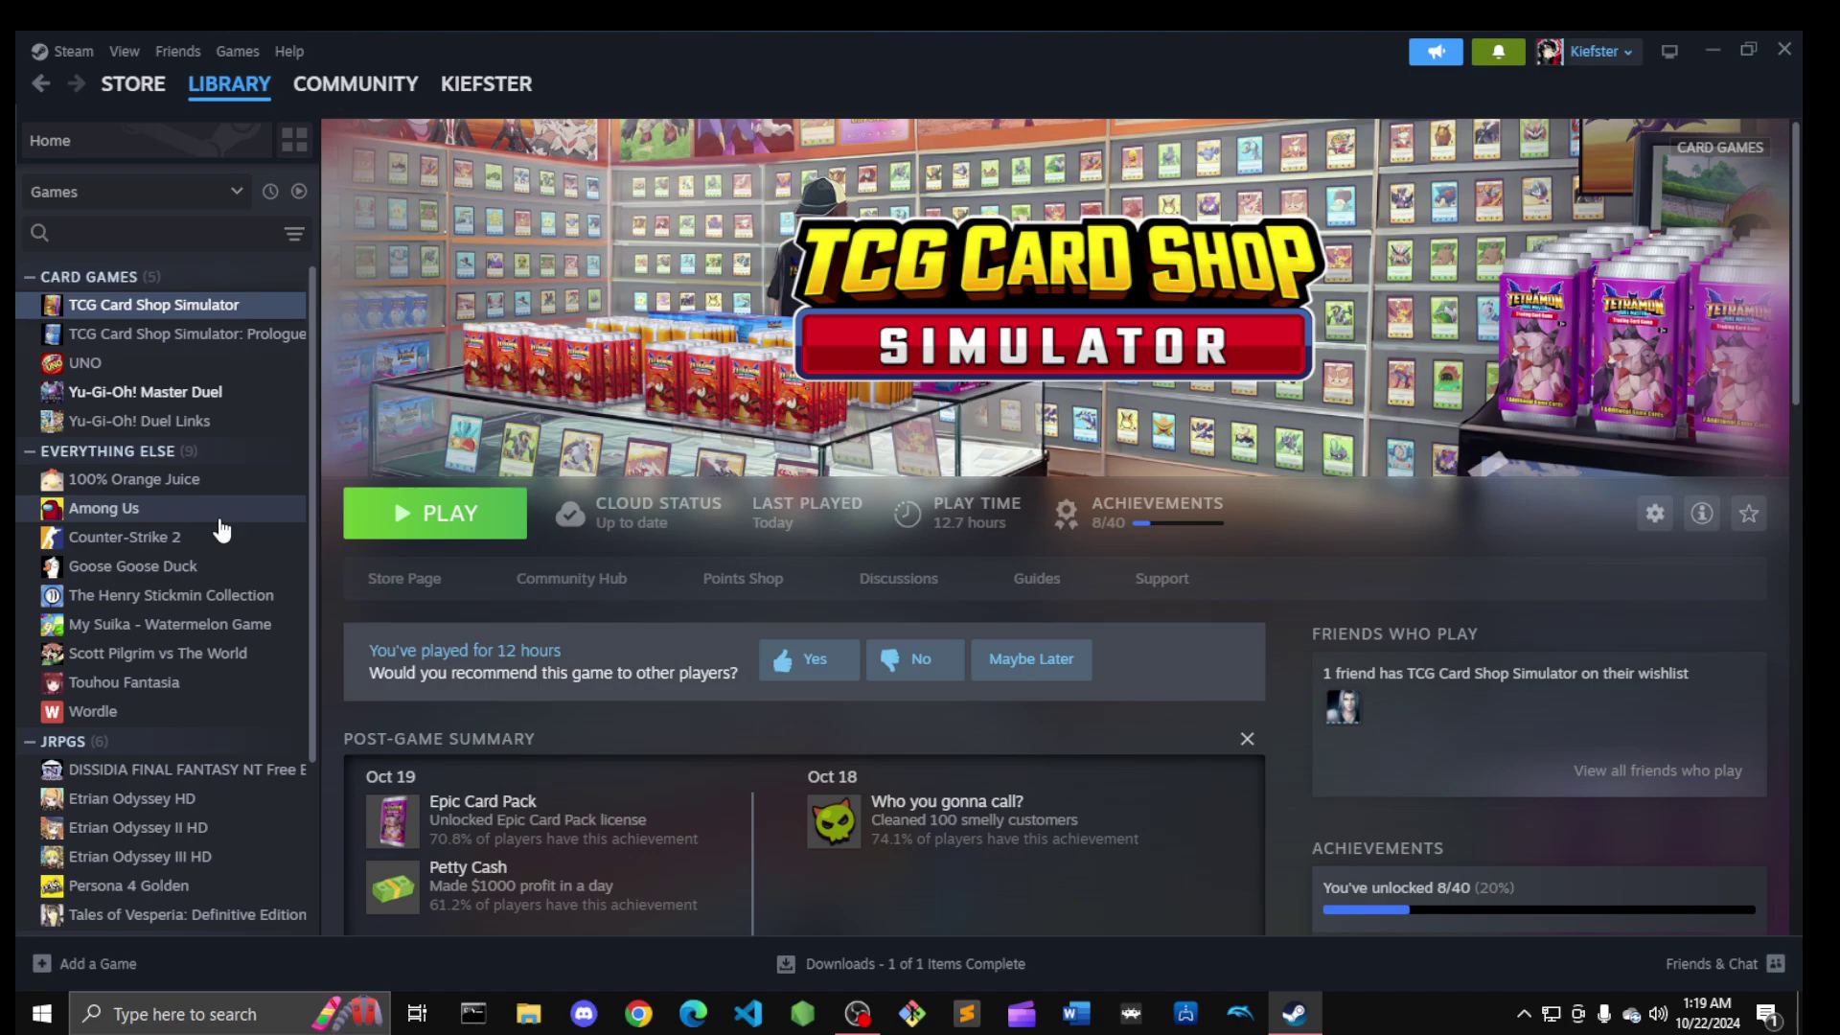
right_click(157, 305)
mouse_move(242, 466)
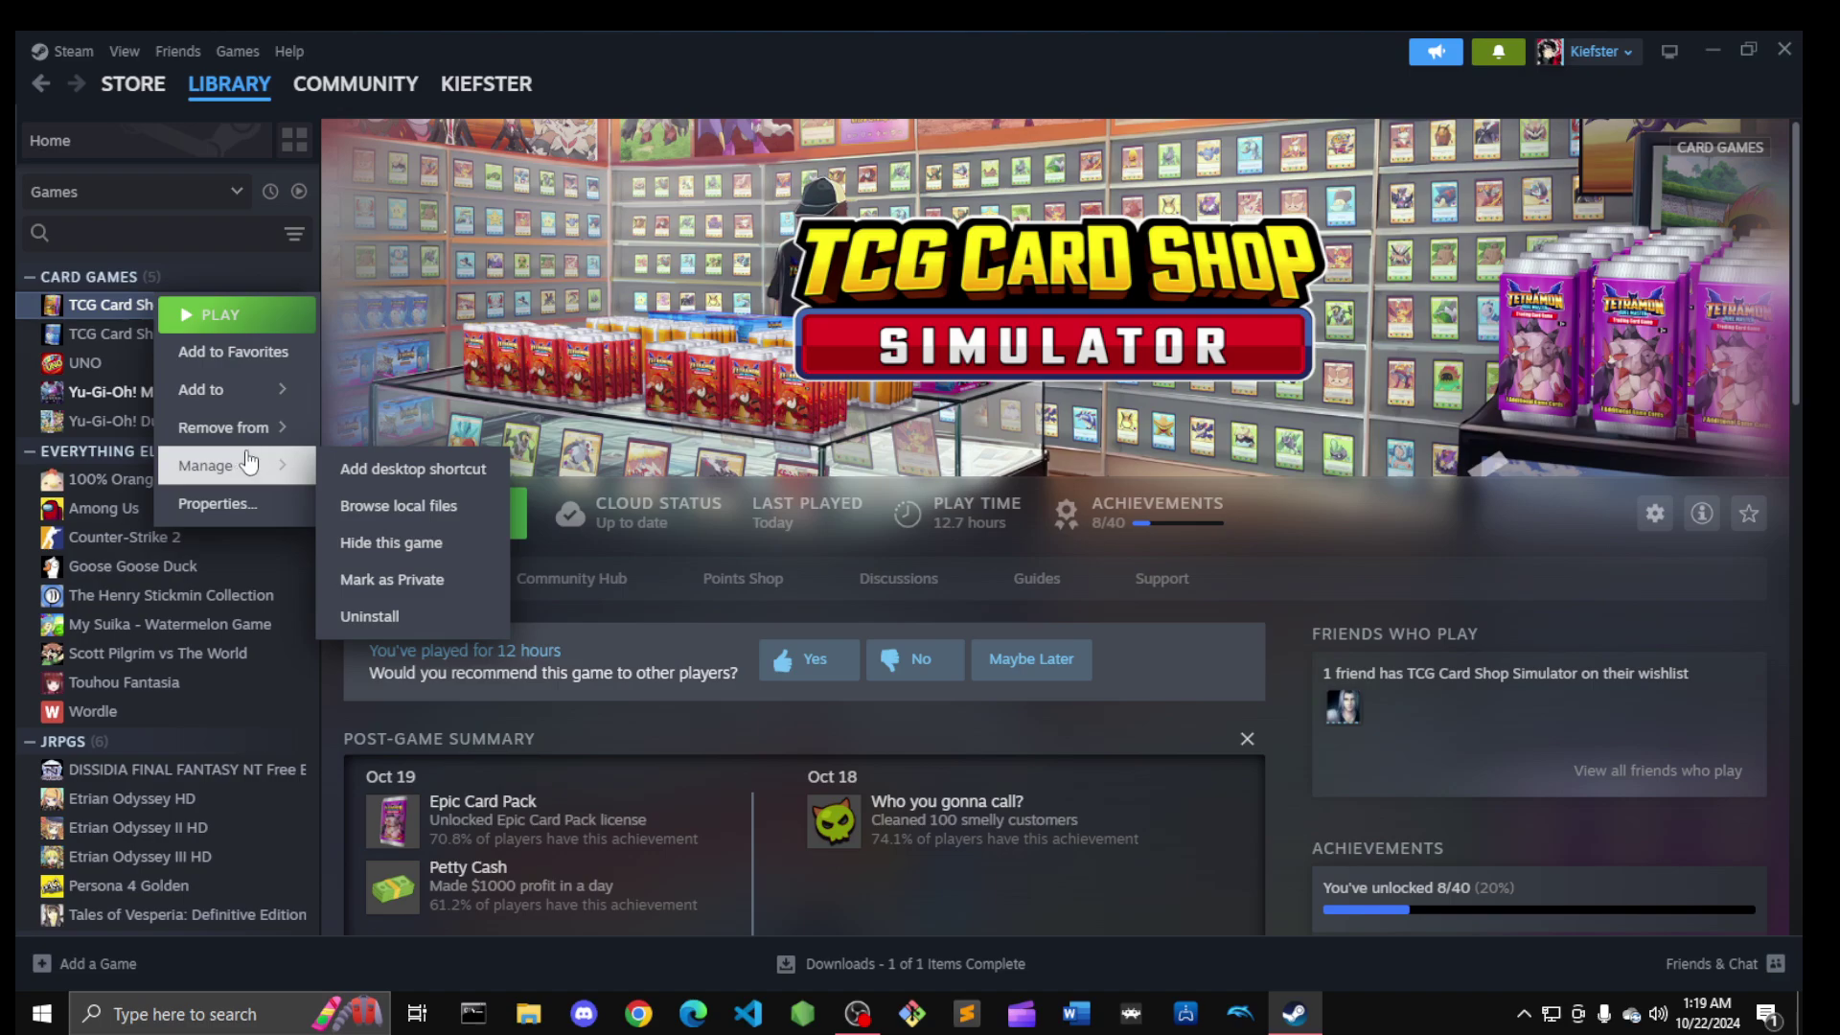
left_click(416, 522)
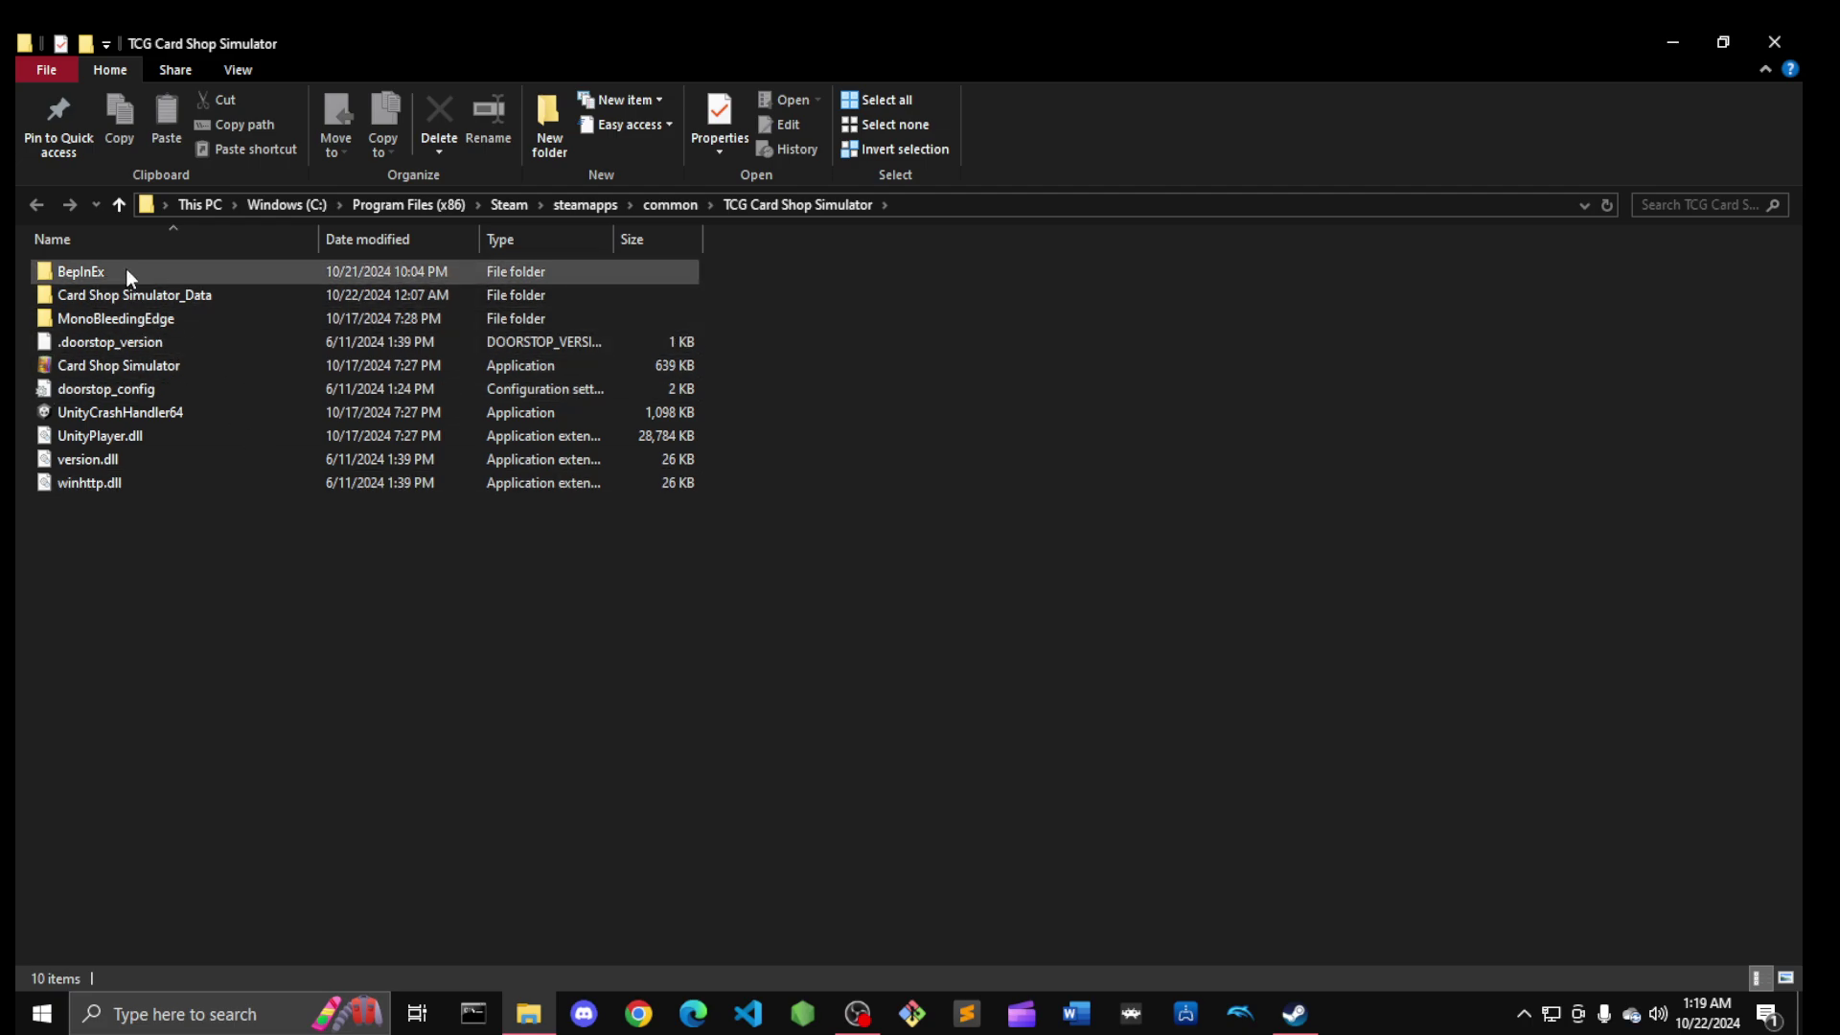
Step: Open the game's BepInEx folder and select its plugins folder
mouse_move(128, 272)
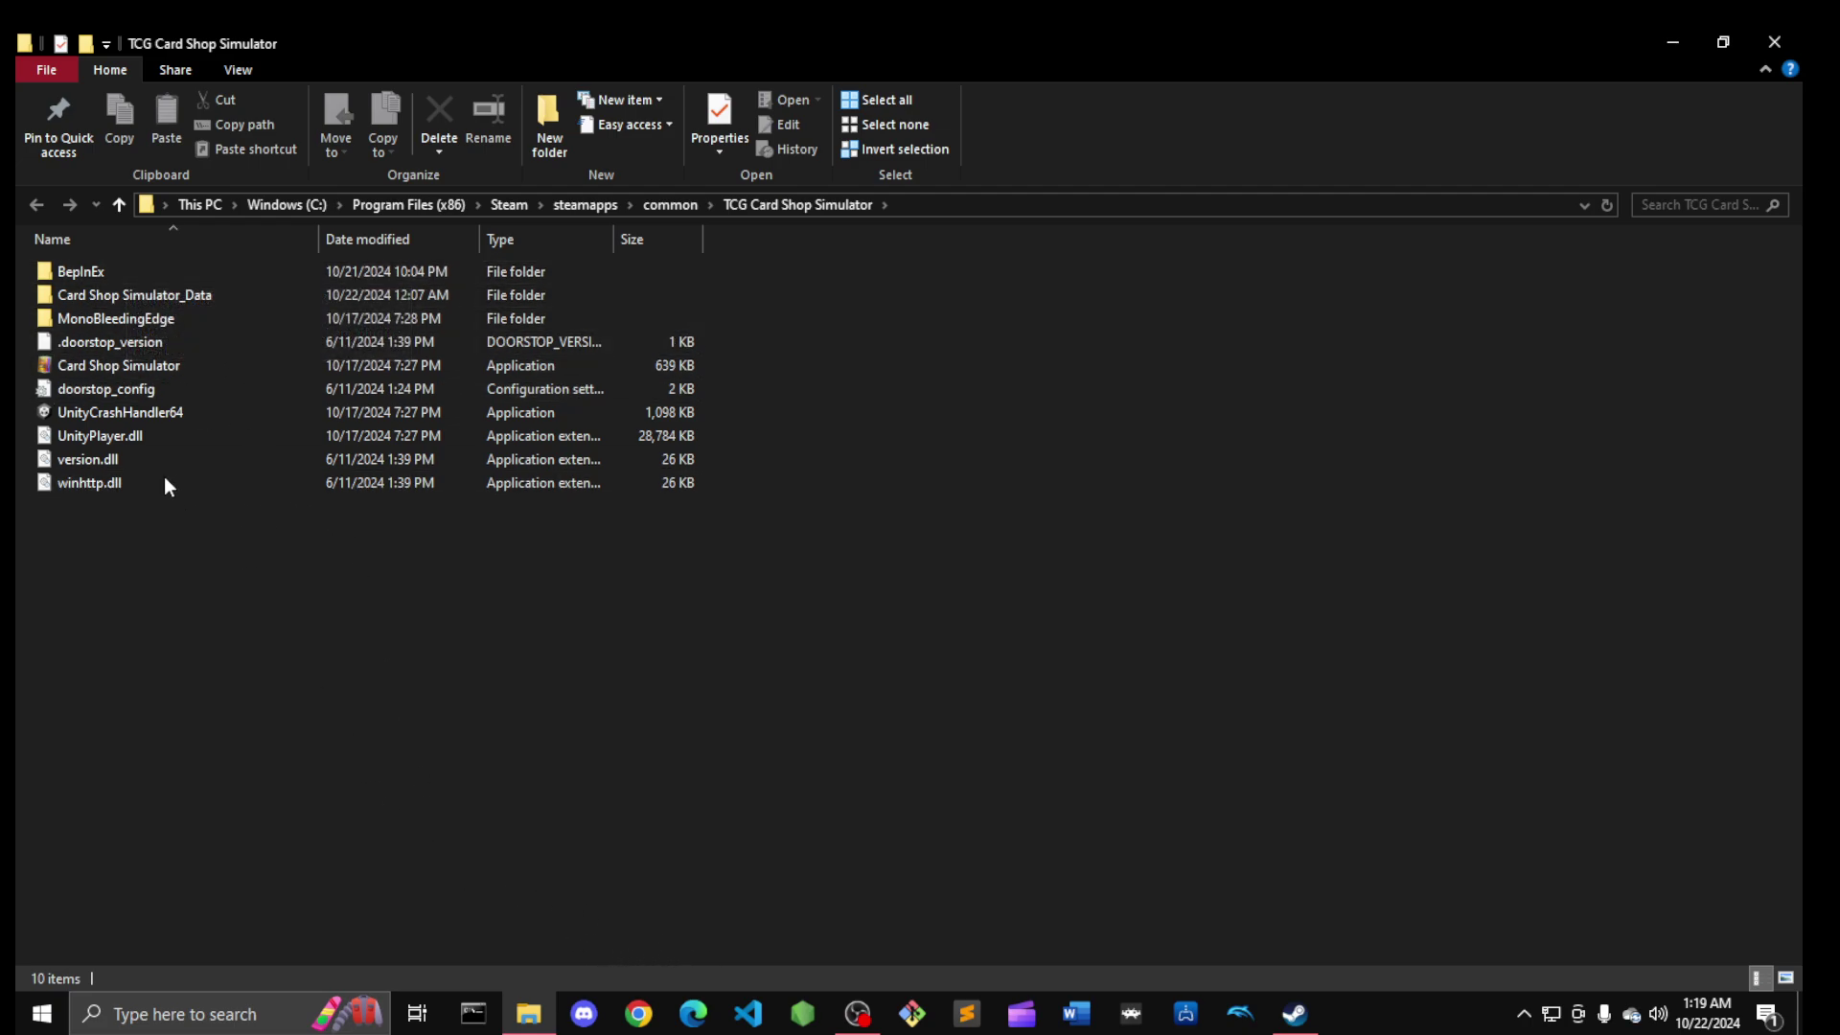
double_click(129, 274)
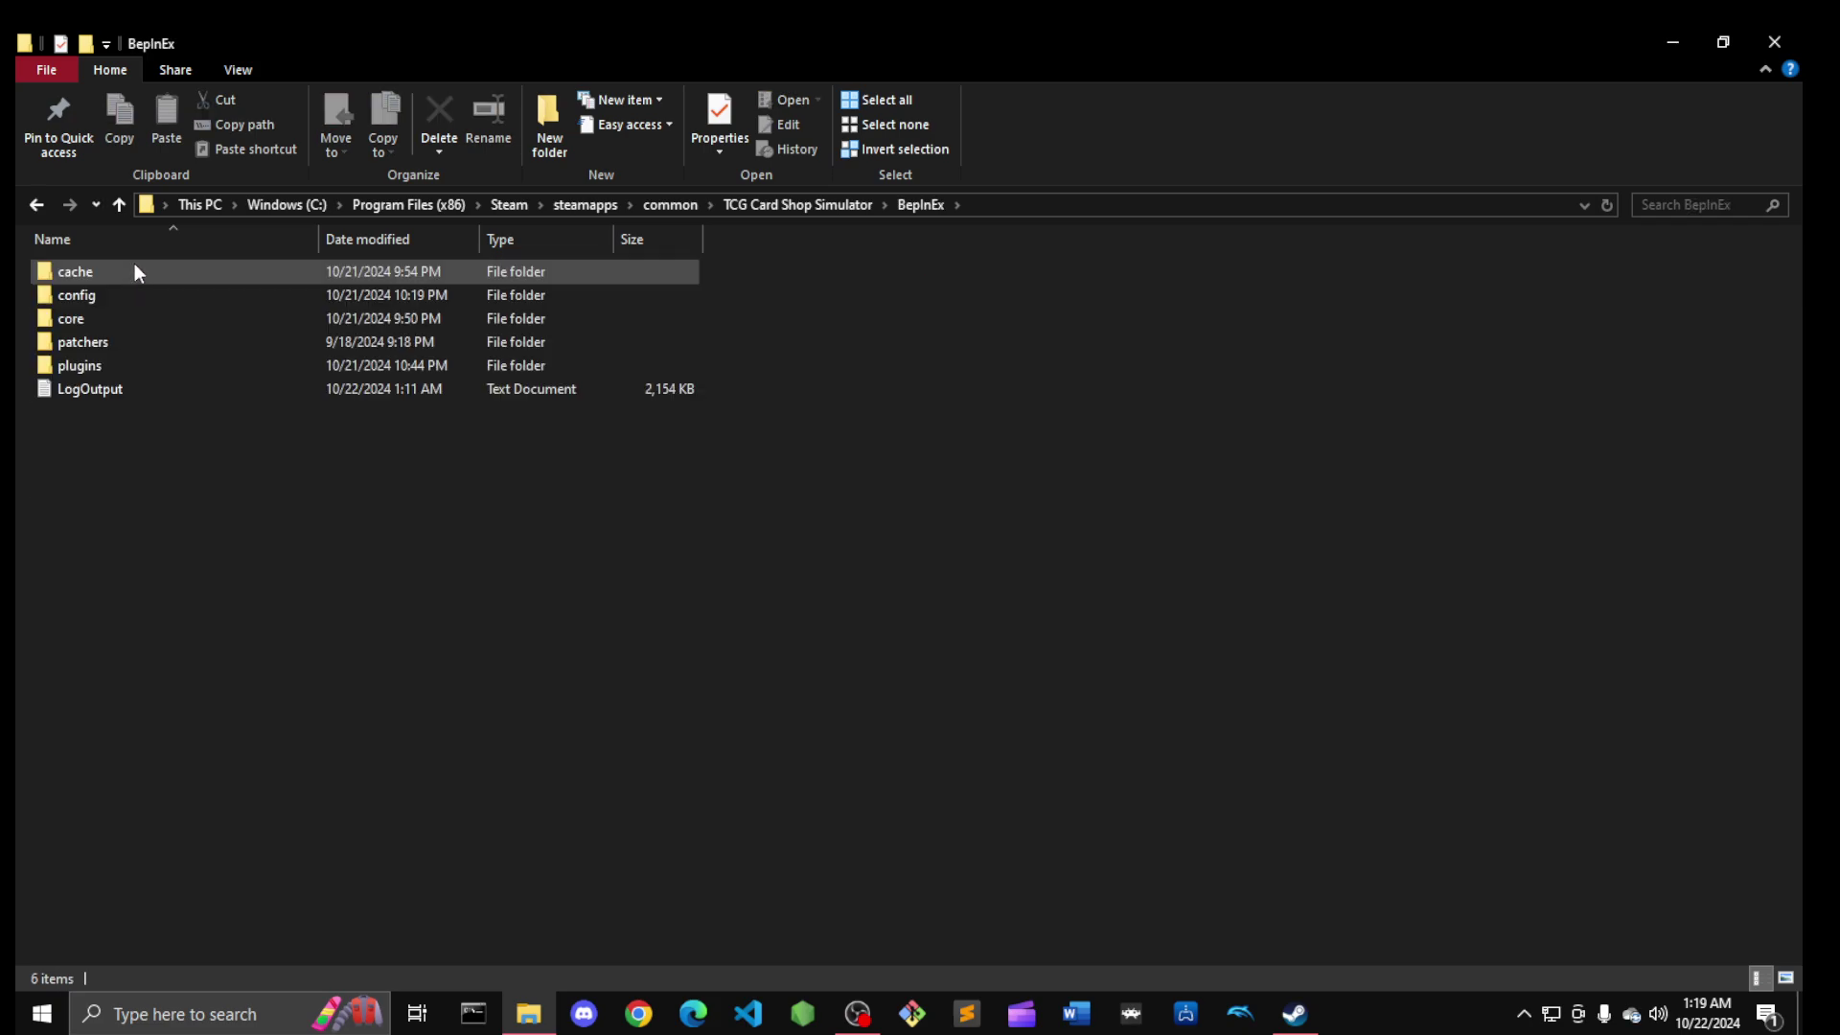
left_click(82, 364)
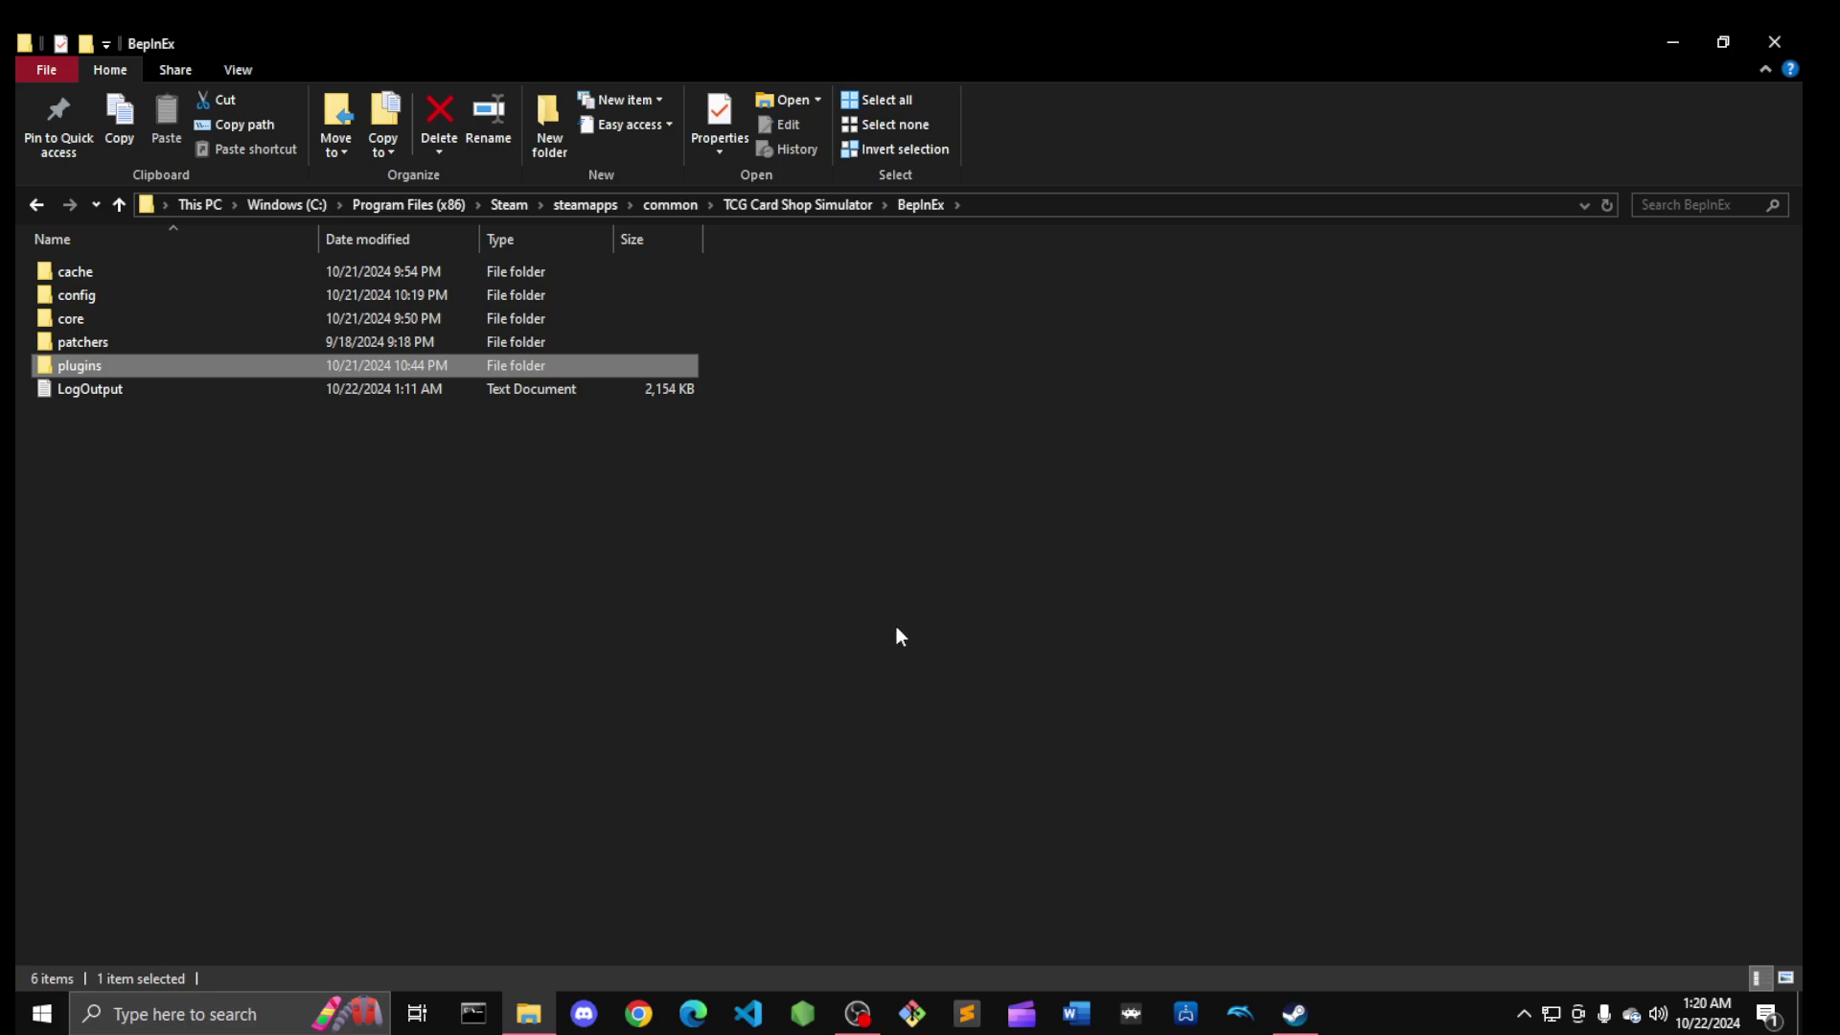
Step: Bring OBS Studio back to the front from the taskbar
left_click(856, 1014)
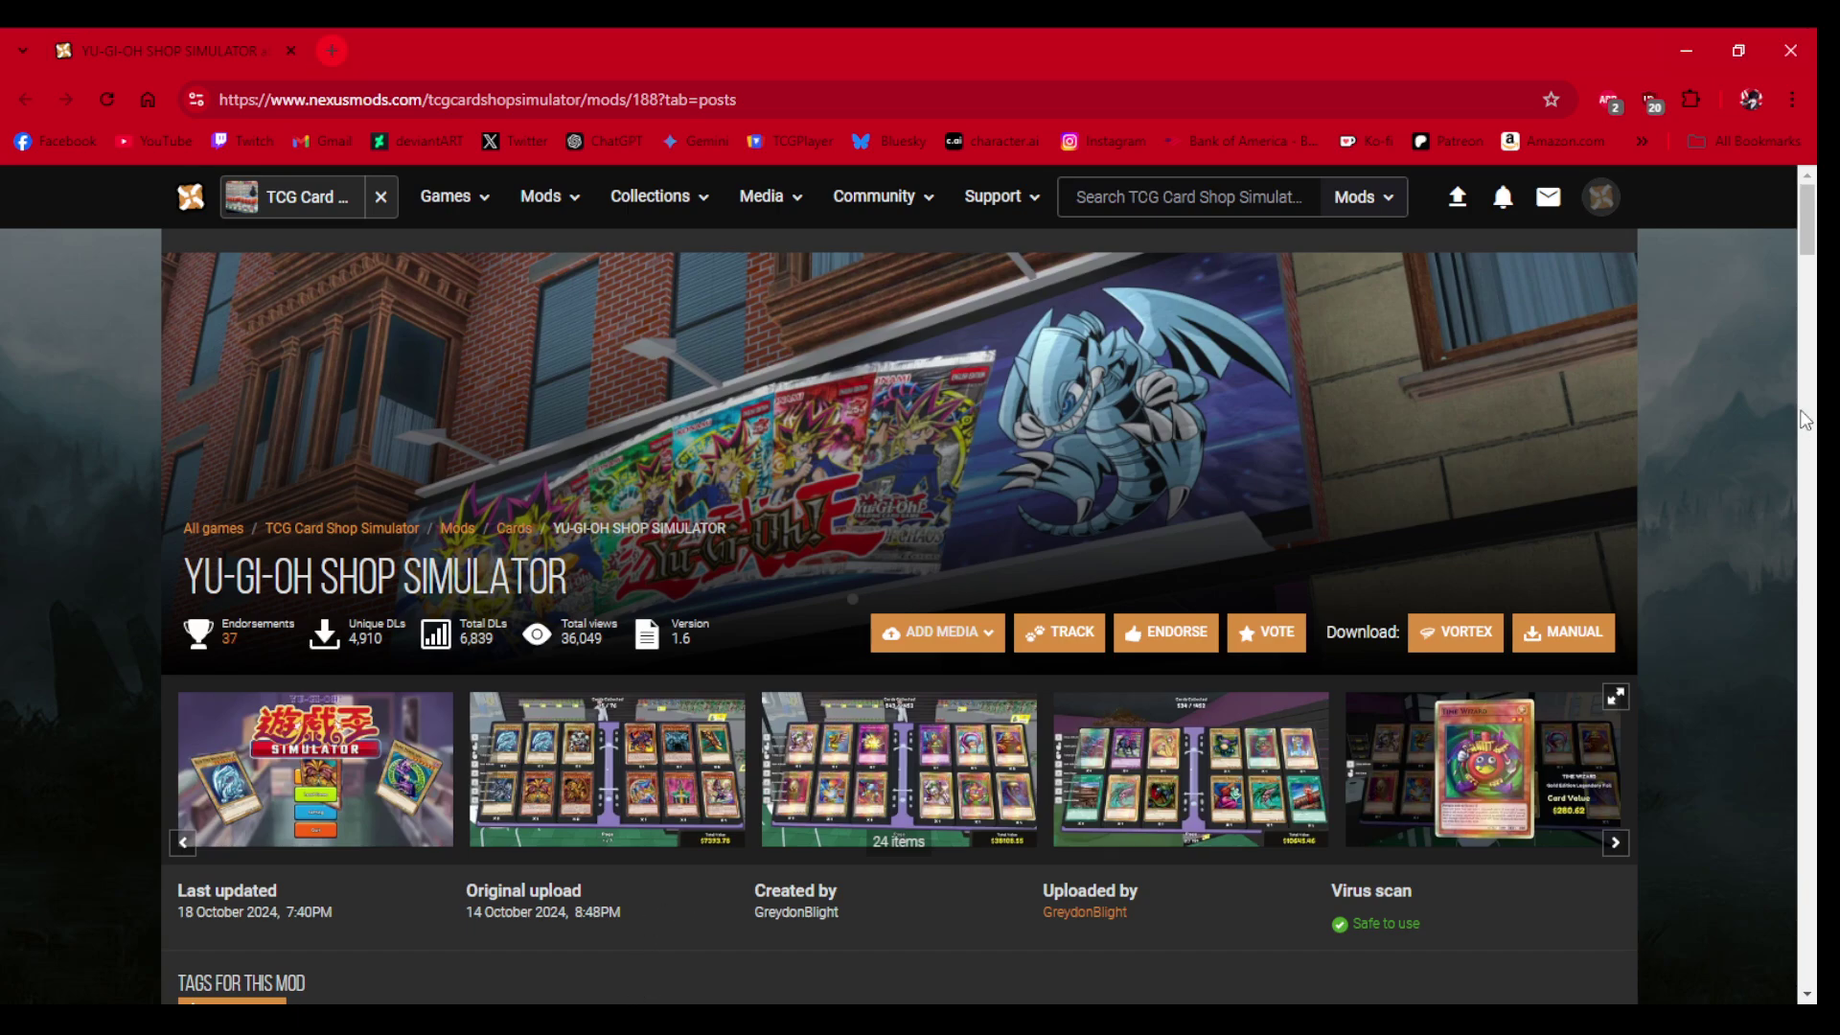
Step: Scroll through the YU-GI-OH SHOP SIMULATOR mod page on Nexus Mods
mouse_move(1806, 211)
left_mouse_down()
mouse_move(1805, 273)
mouse_move(1806, 228)
left_mouse_up()
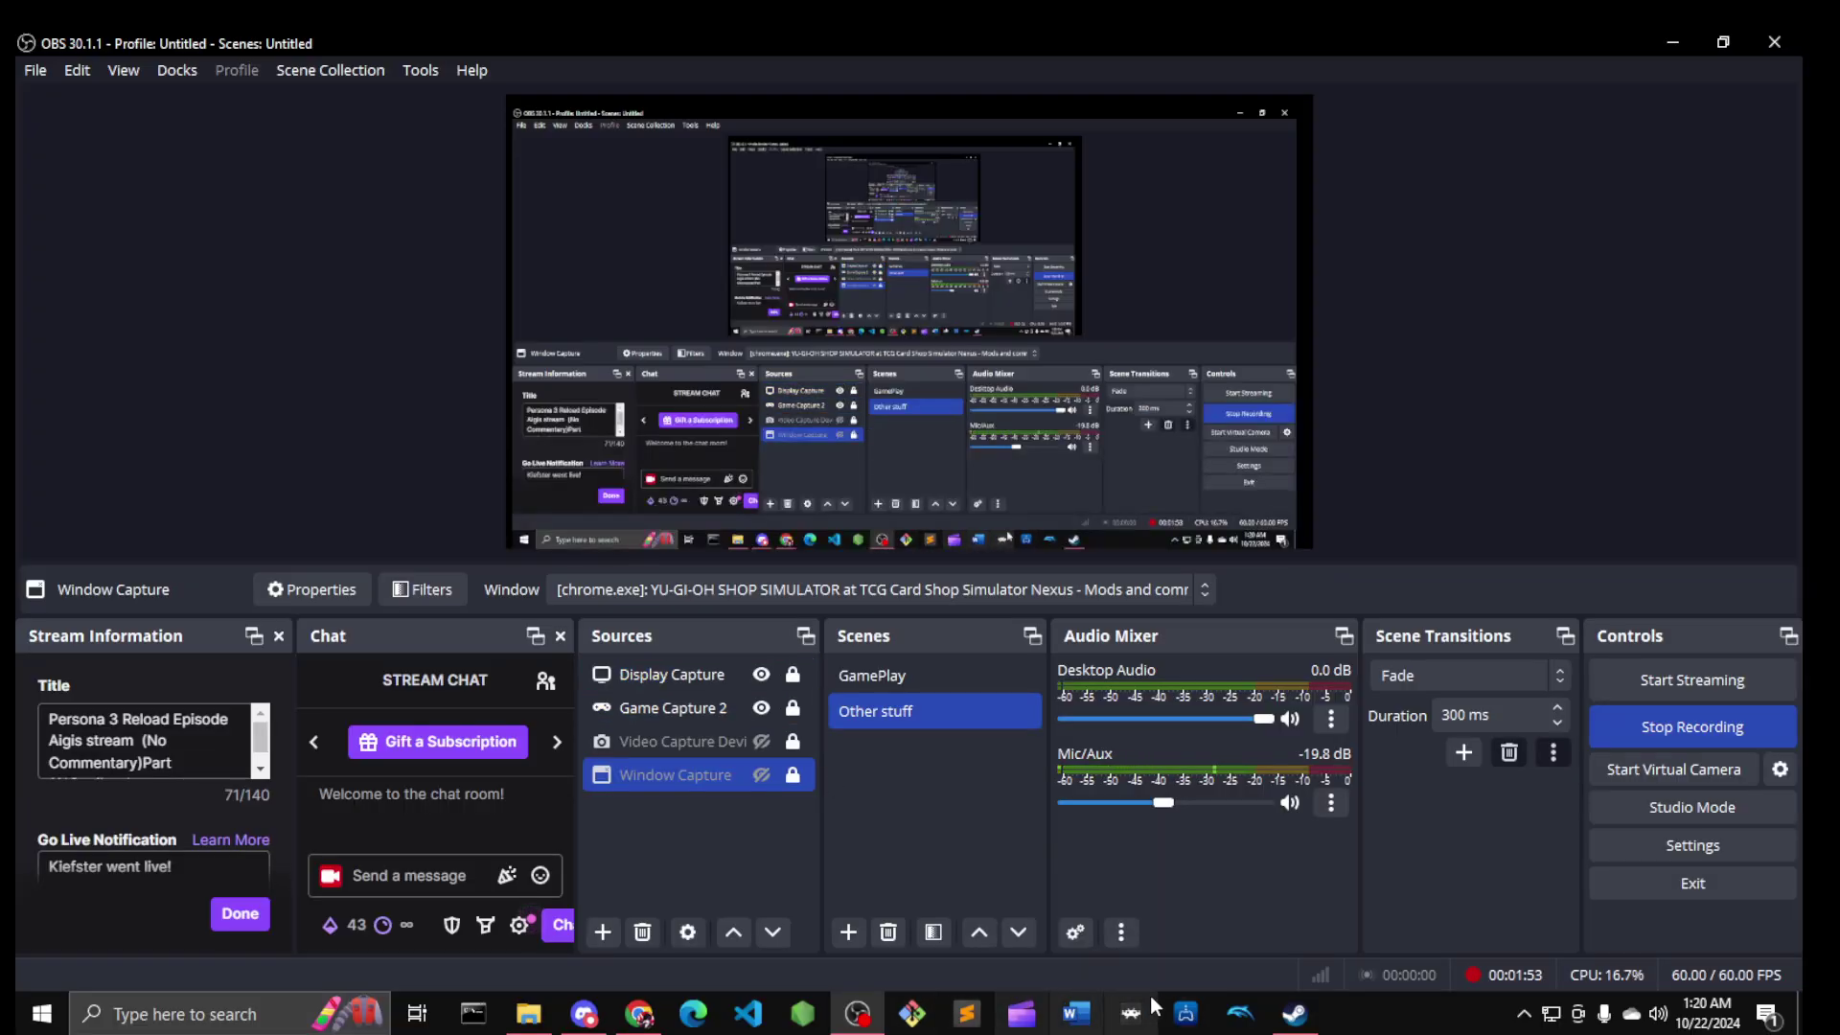
Step: Reopen TCG Card Shop Simulator's install folder from Steam with Manage > Browse local files
left_click(1295, 1013)
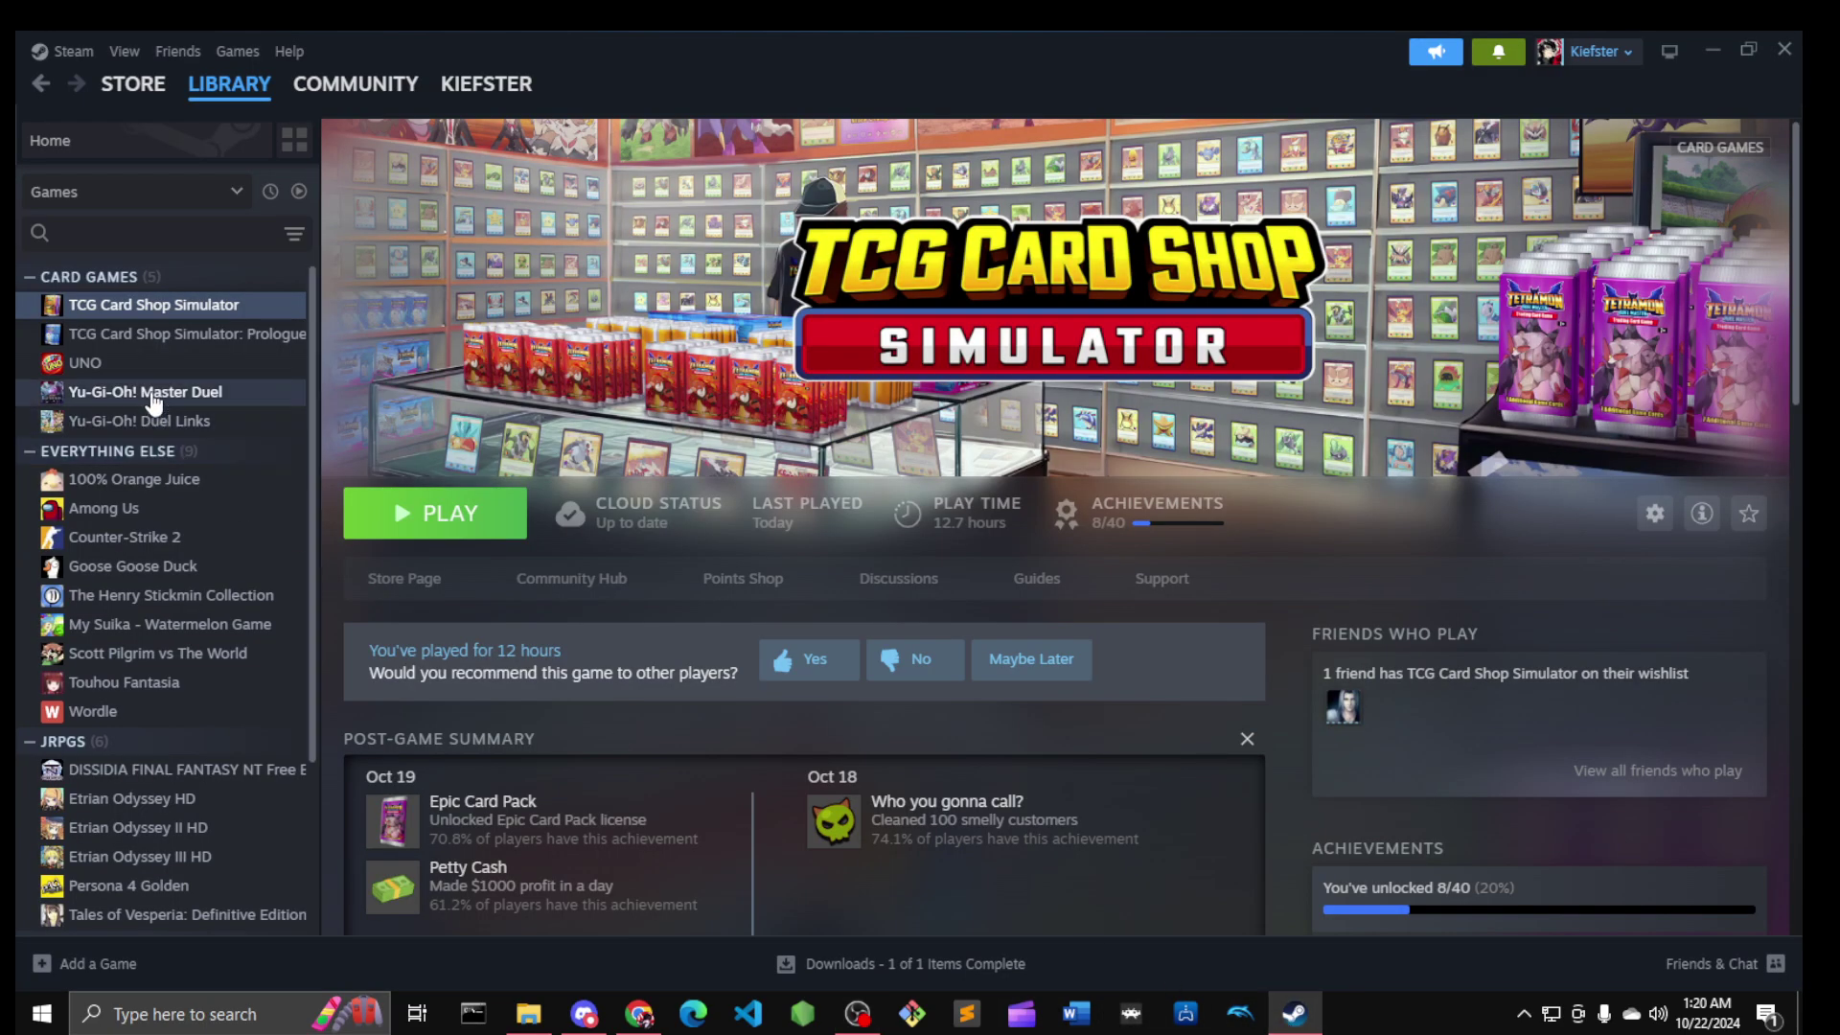
right_click(171, 302)
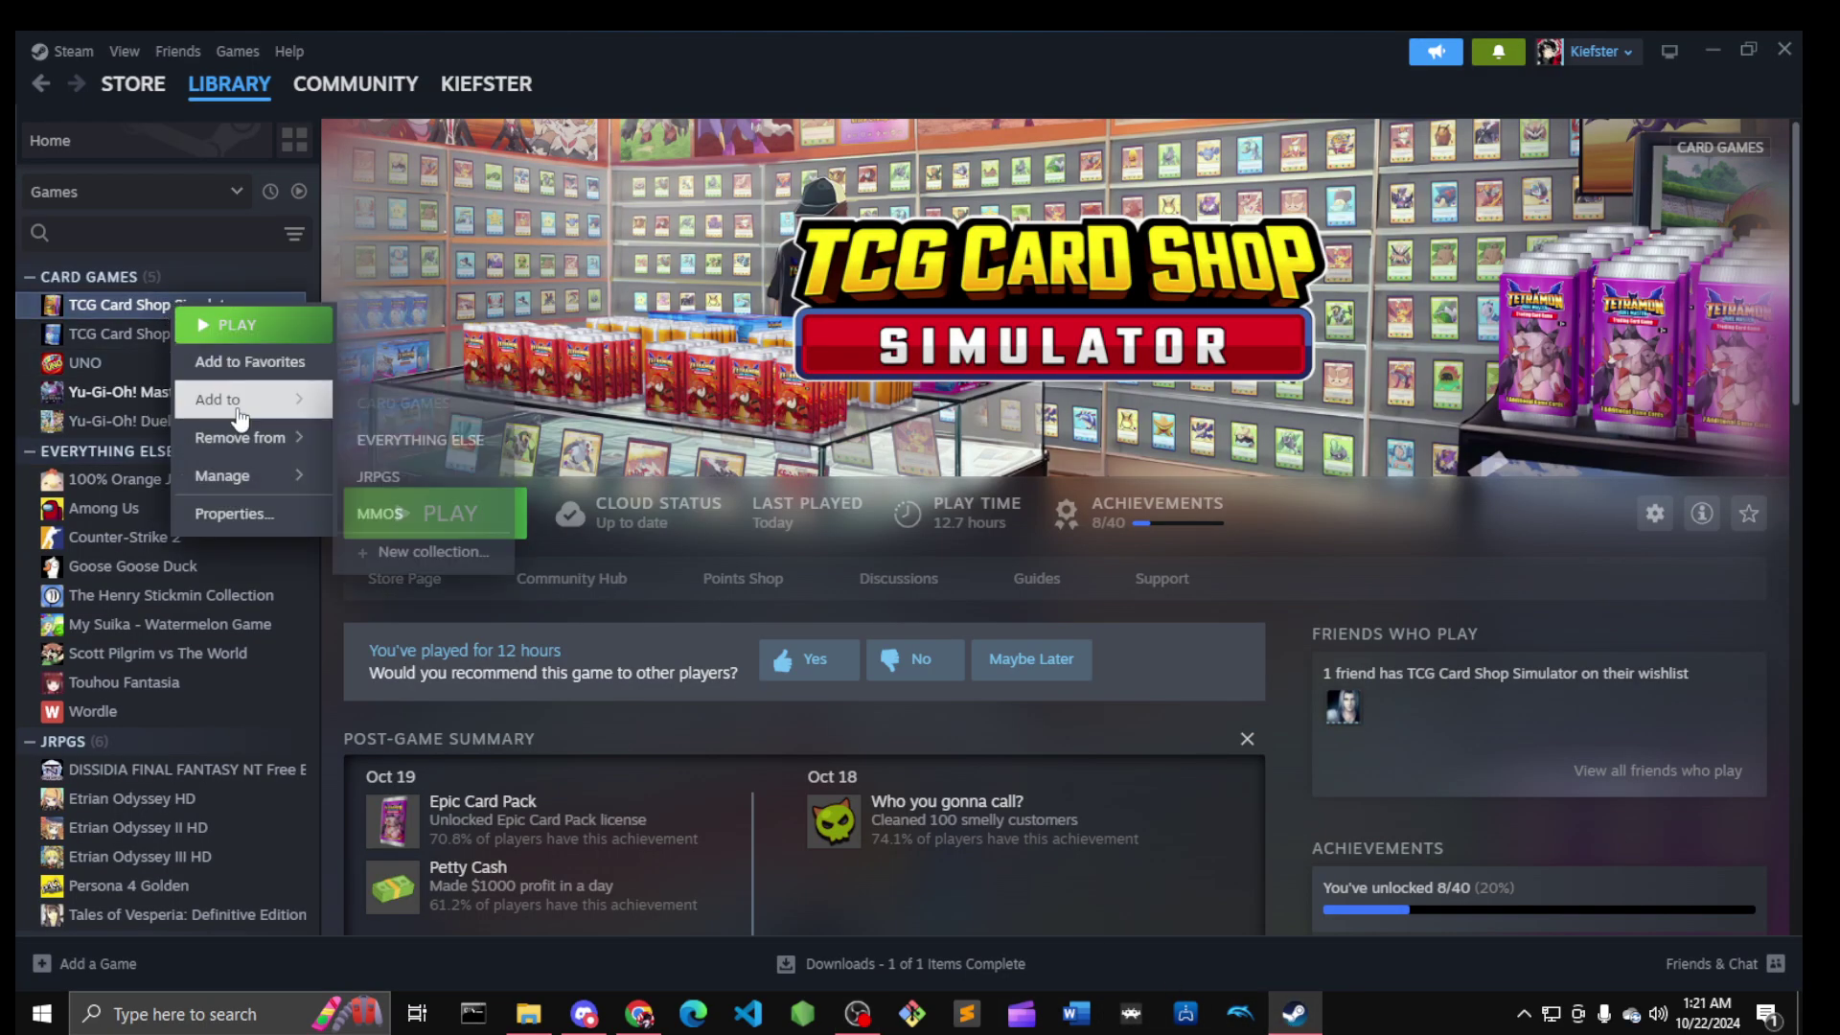
mouse_move(278, 475)
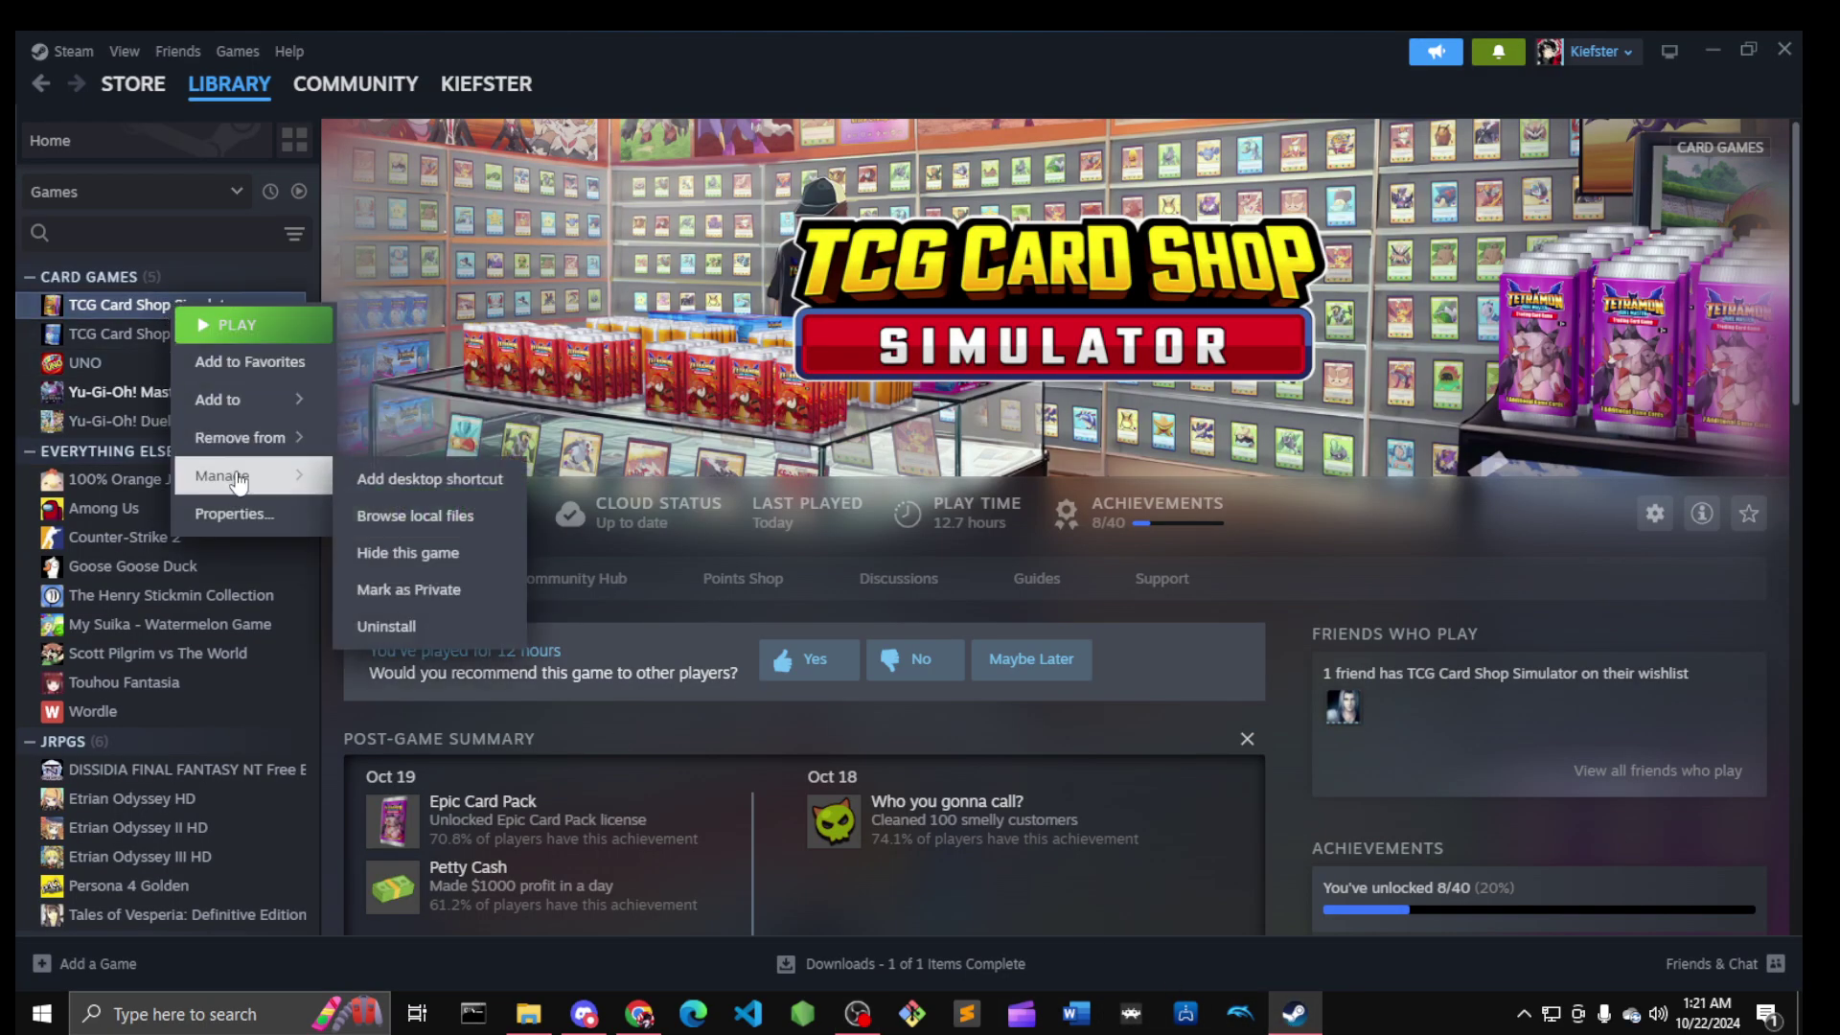
left_click(408, 525)
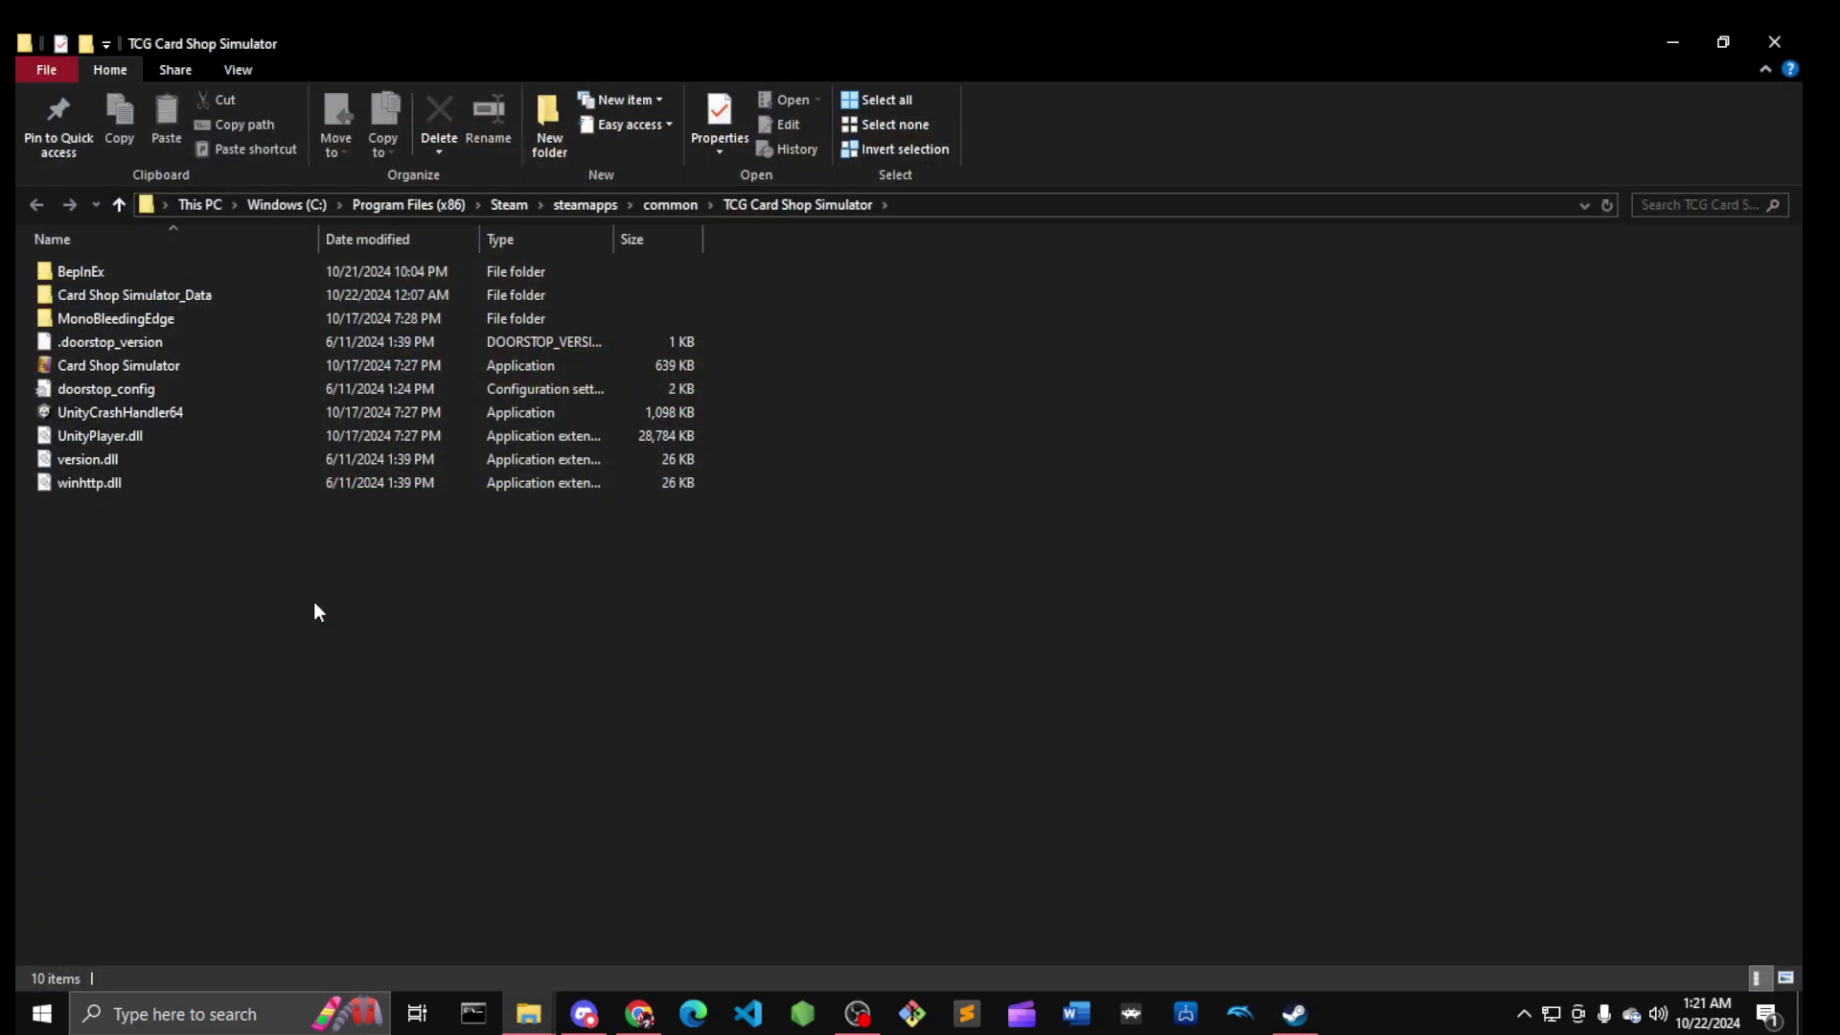
Step: Minimize the game folder, Steam, OBS, Chrome, Discord and BepInEx windows in turn
mouse_move(533, 1011)
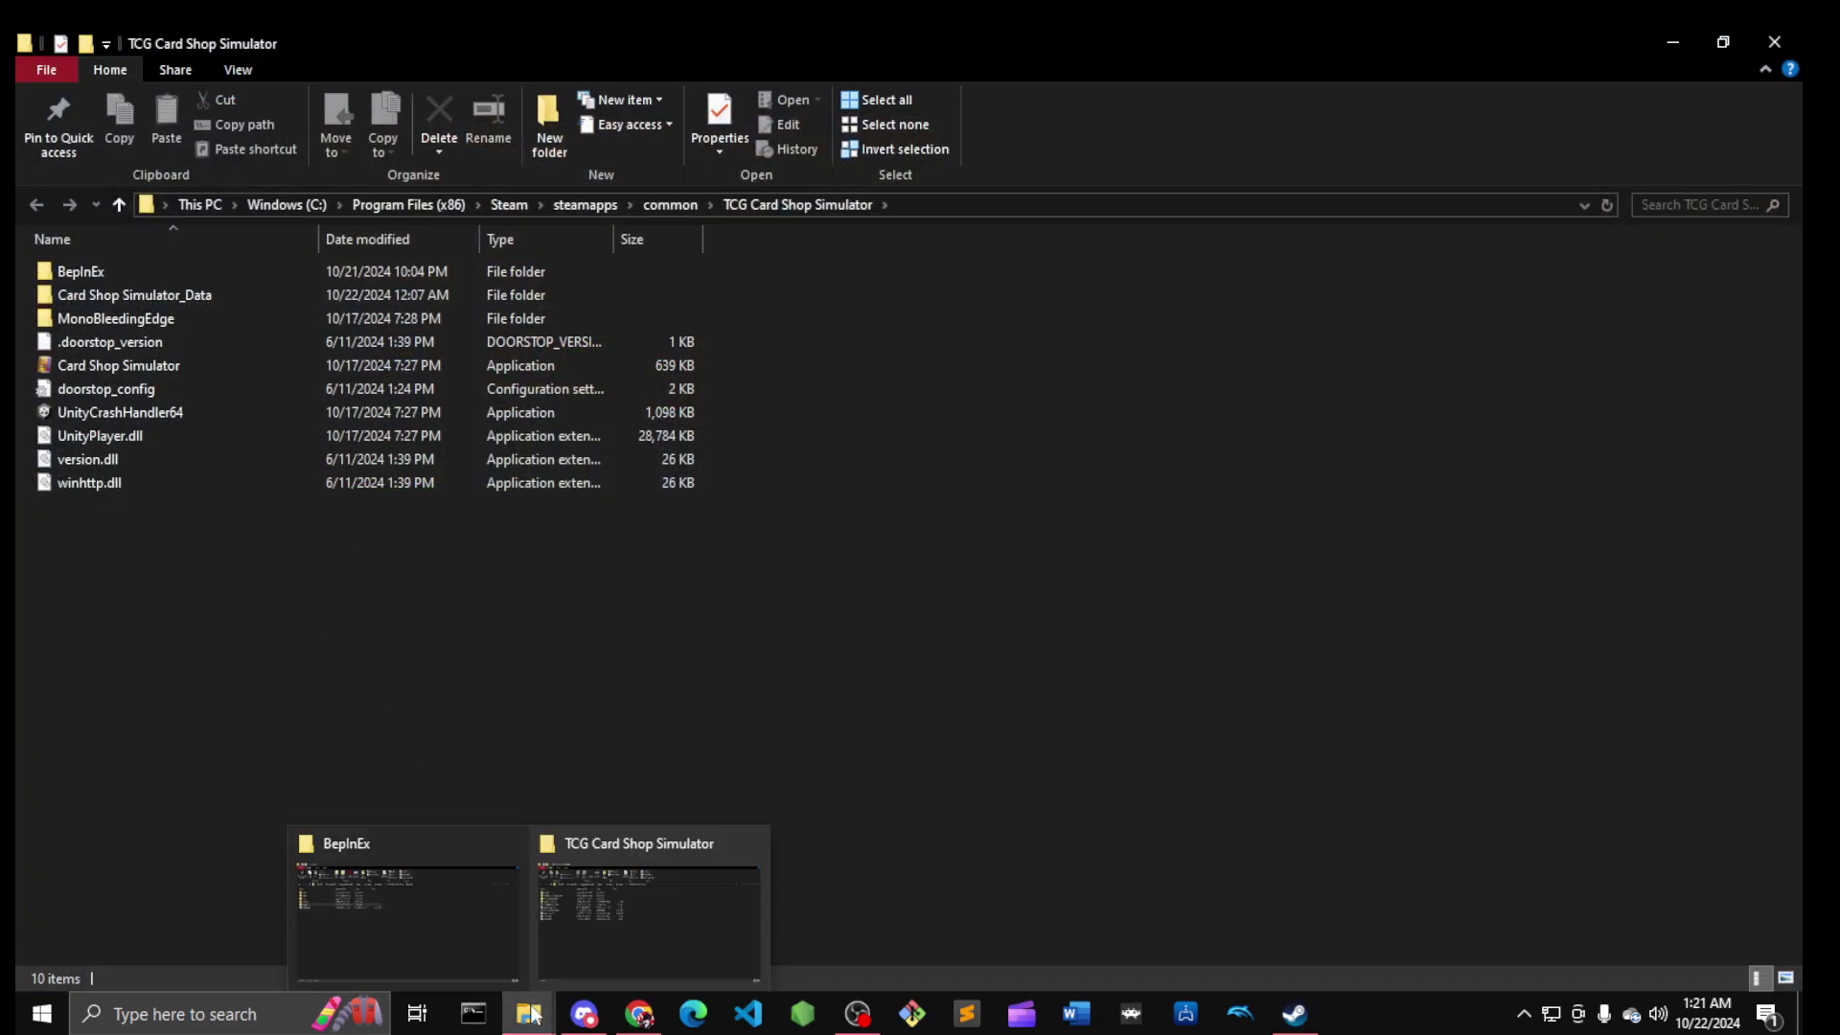
left_click(695, 936)
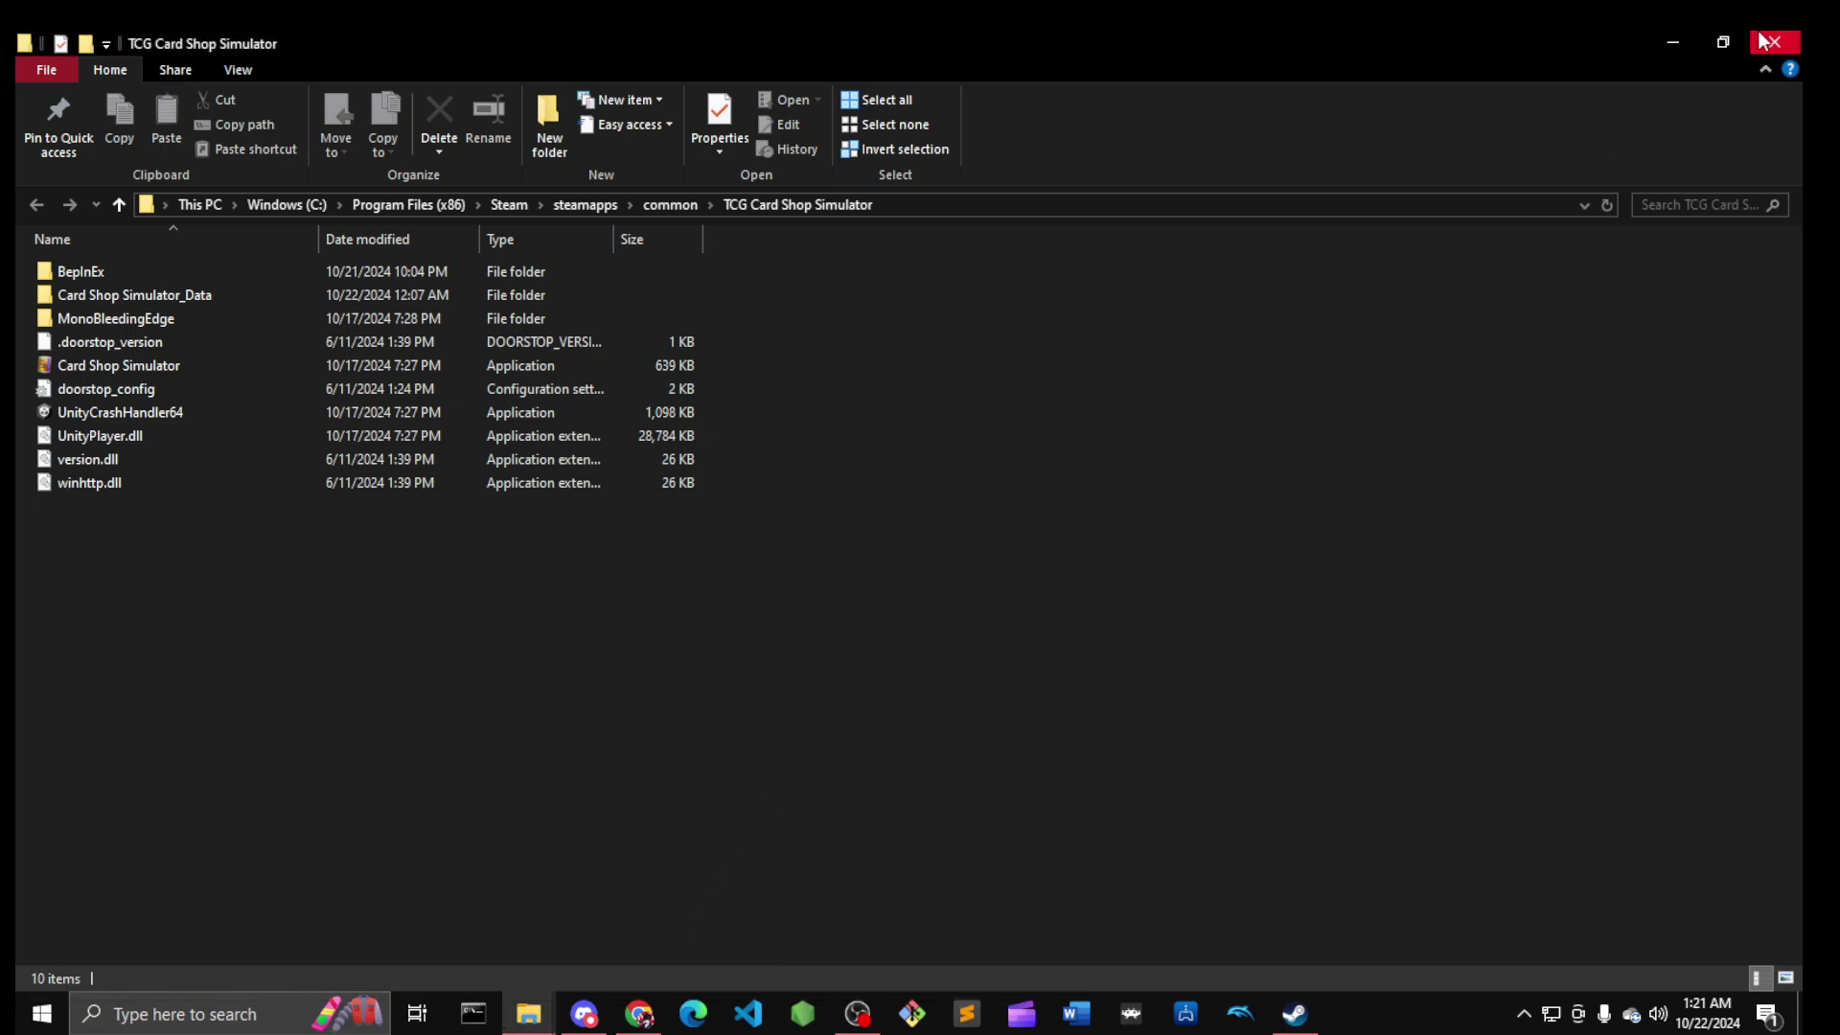
left_click(1674, 40)
left_click(1702, 48)
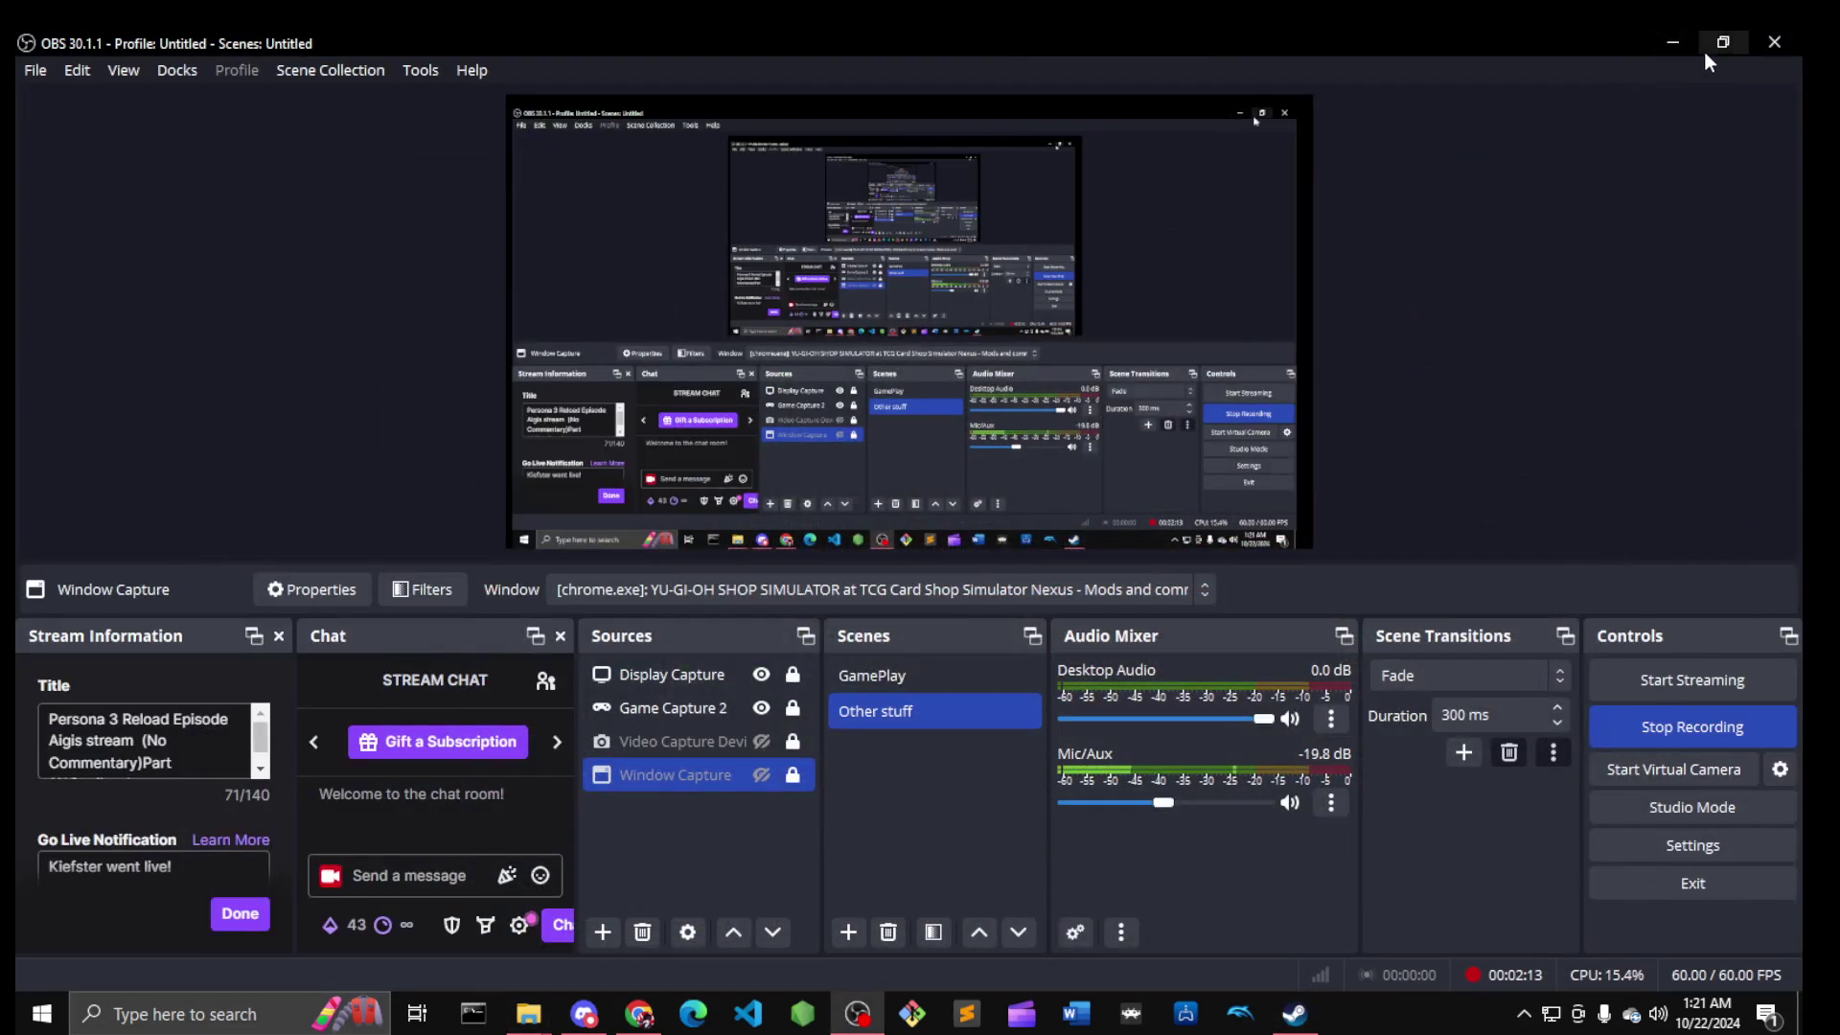
left_click(1679, 43)
left_click(1673, 54)
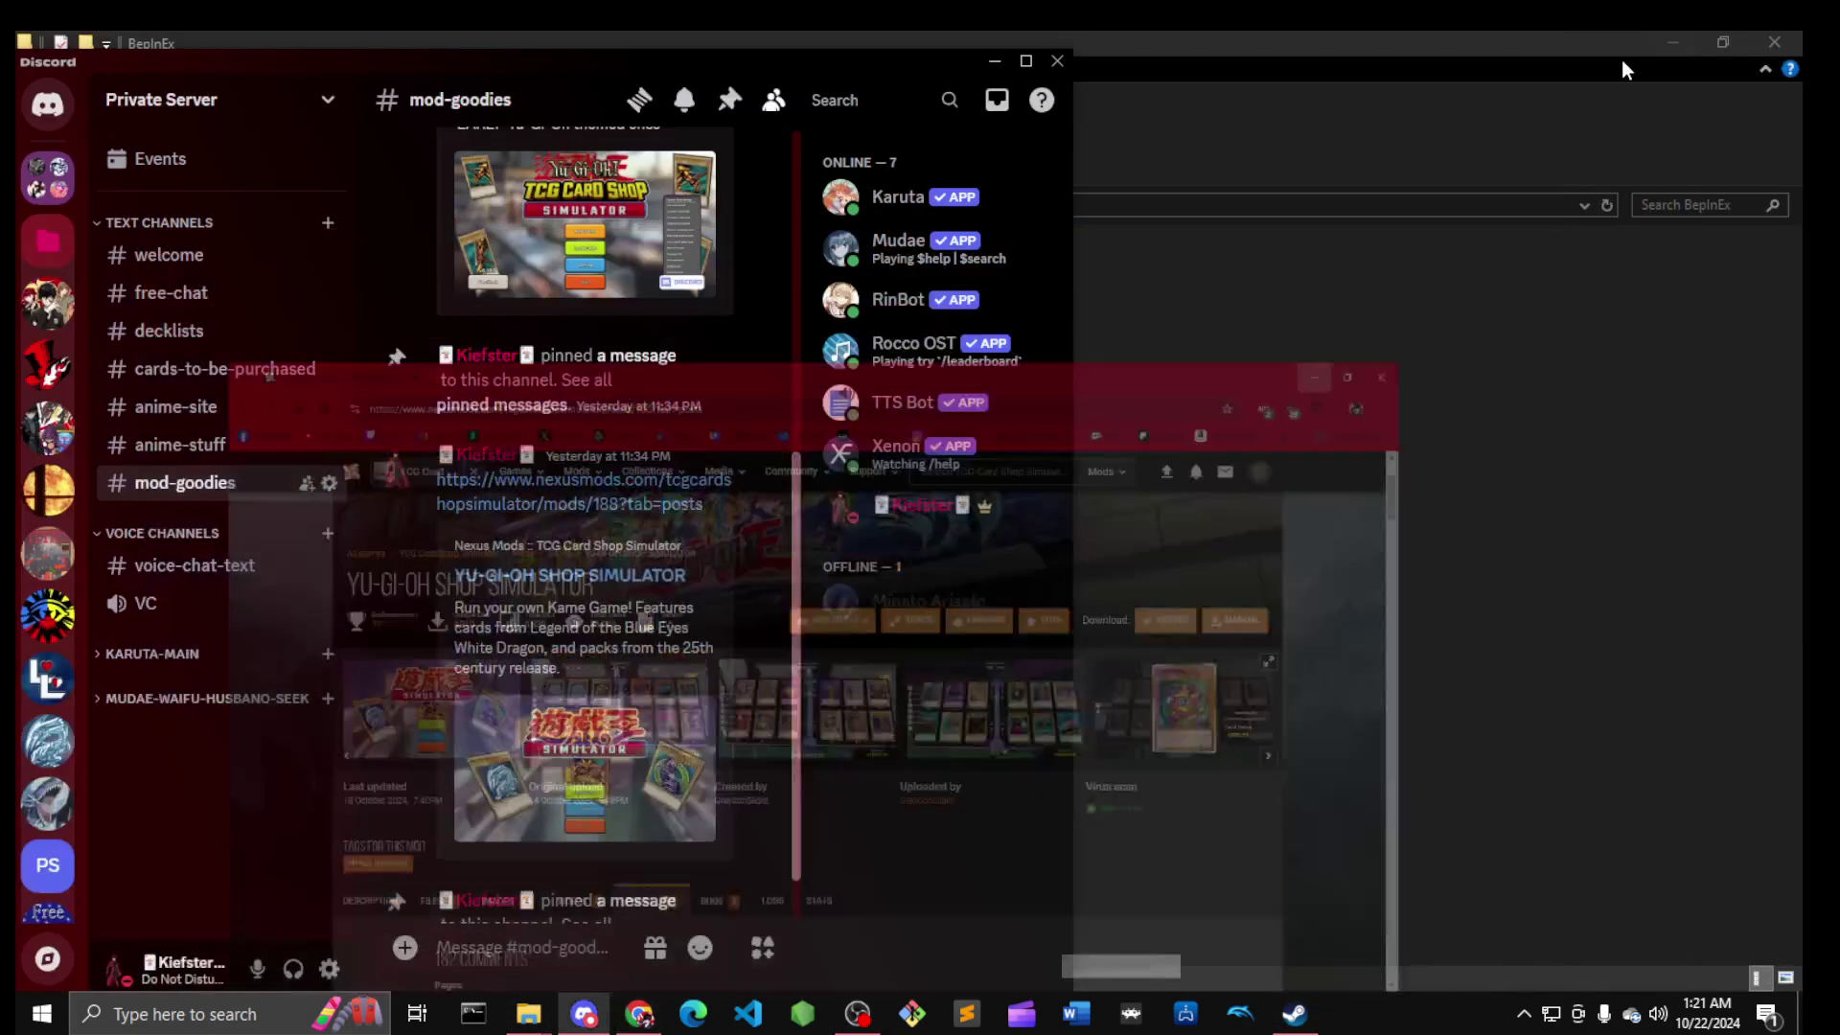
left_click(995, 61)
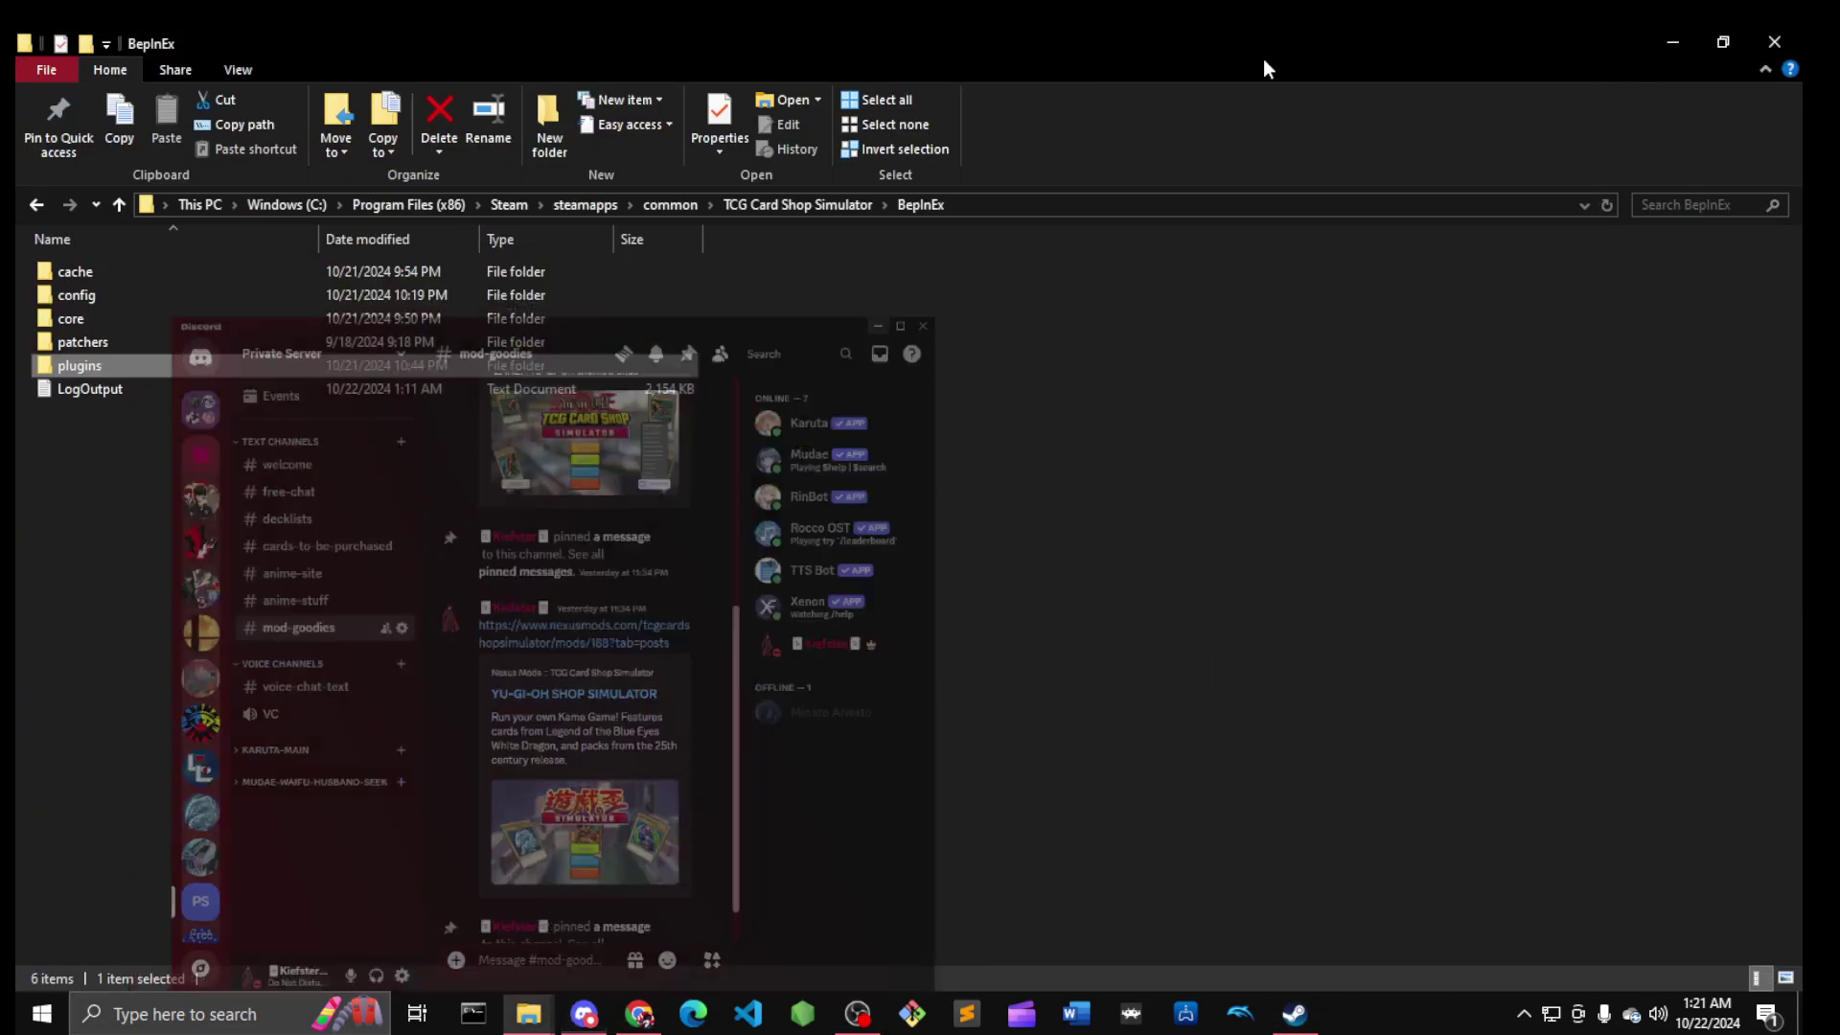
left_click(1661, 42)
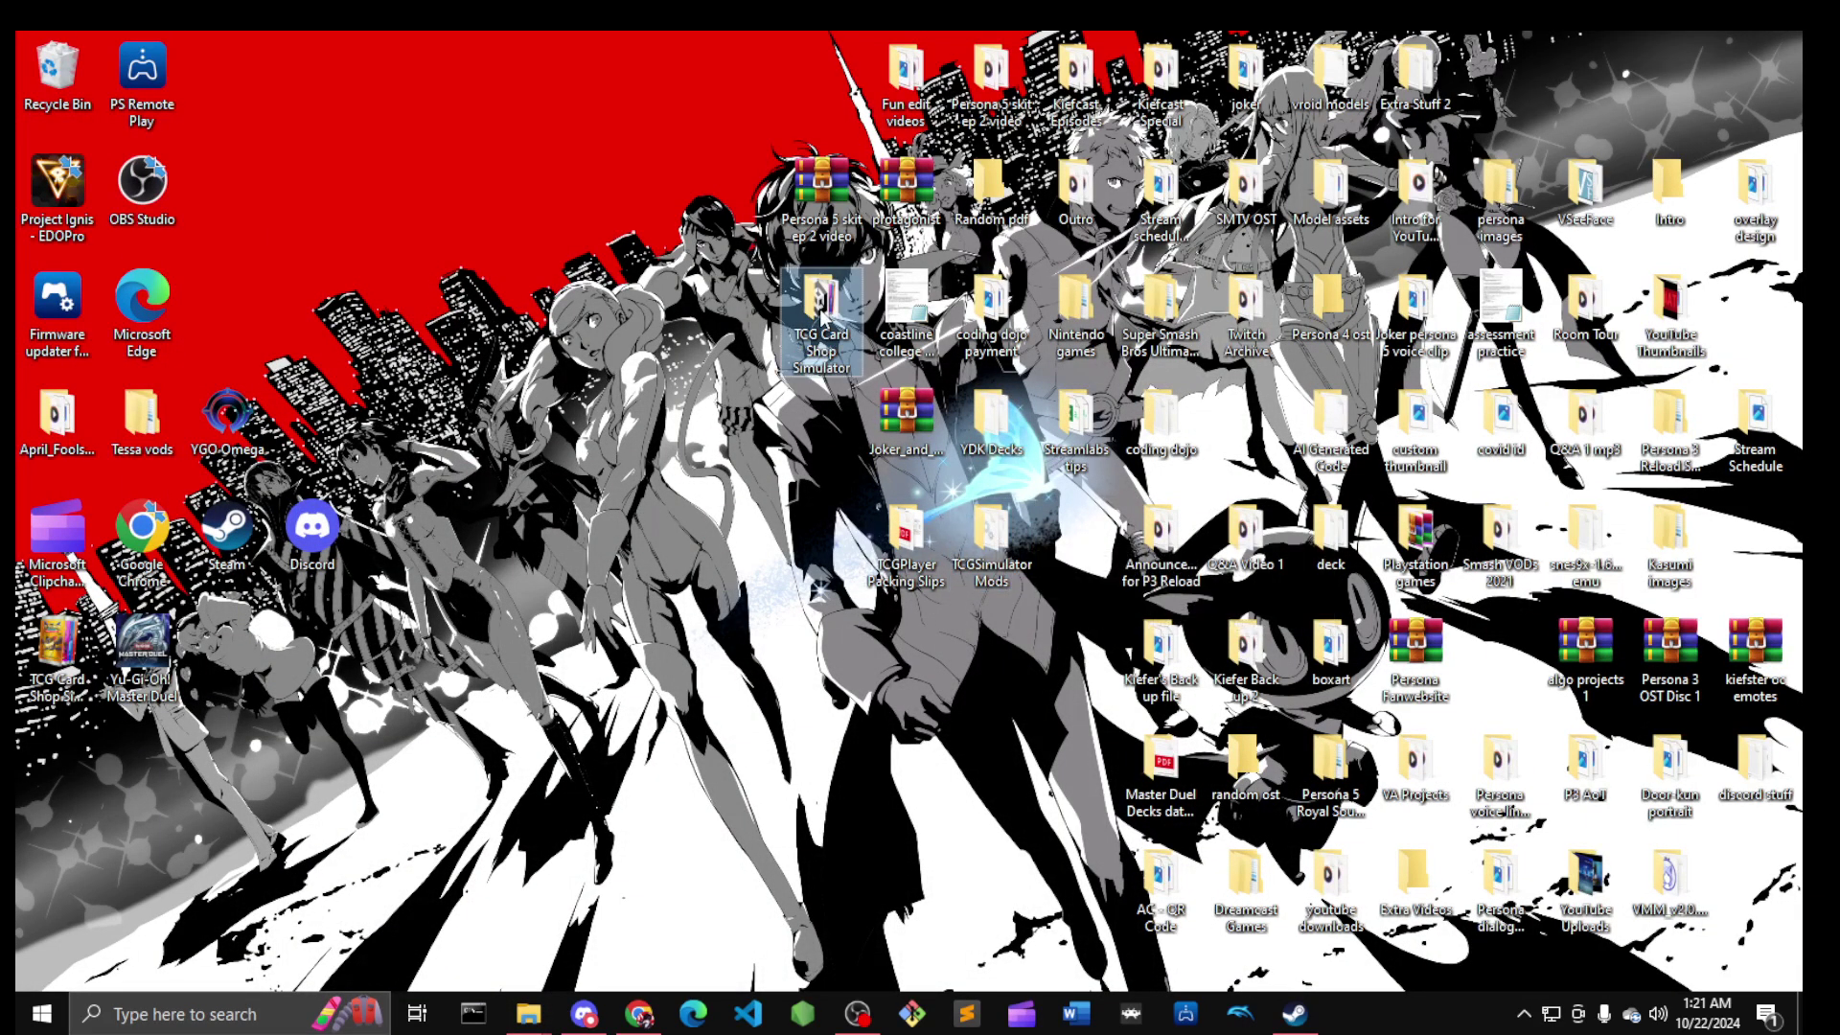
Step: Open TCGSimulator Mods and inspect the YU GI OH SHOP SIMULATOR zip in WinRAR, then close it
left_click(997, 533)
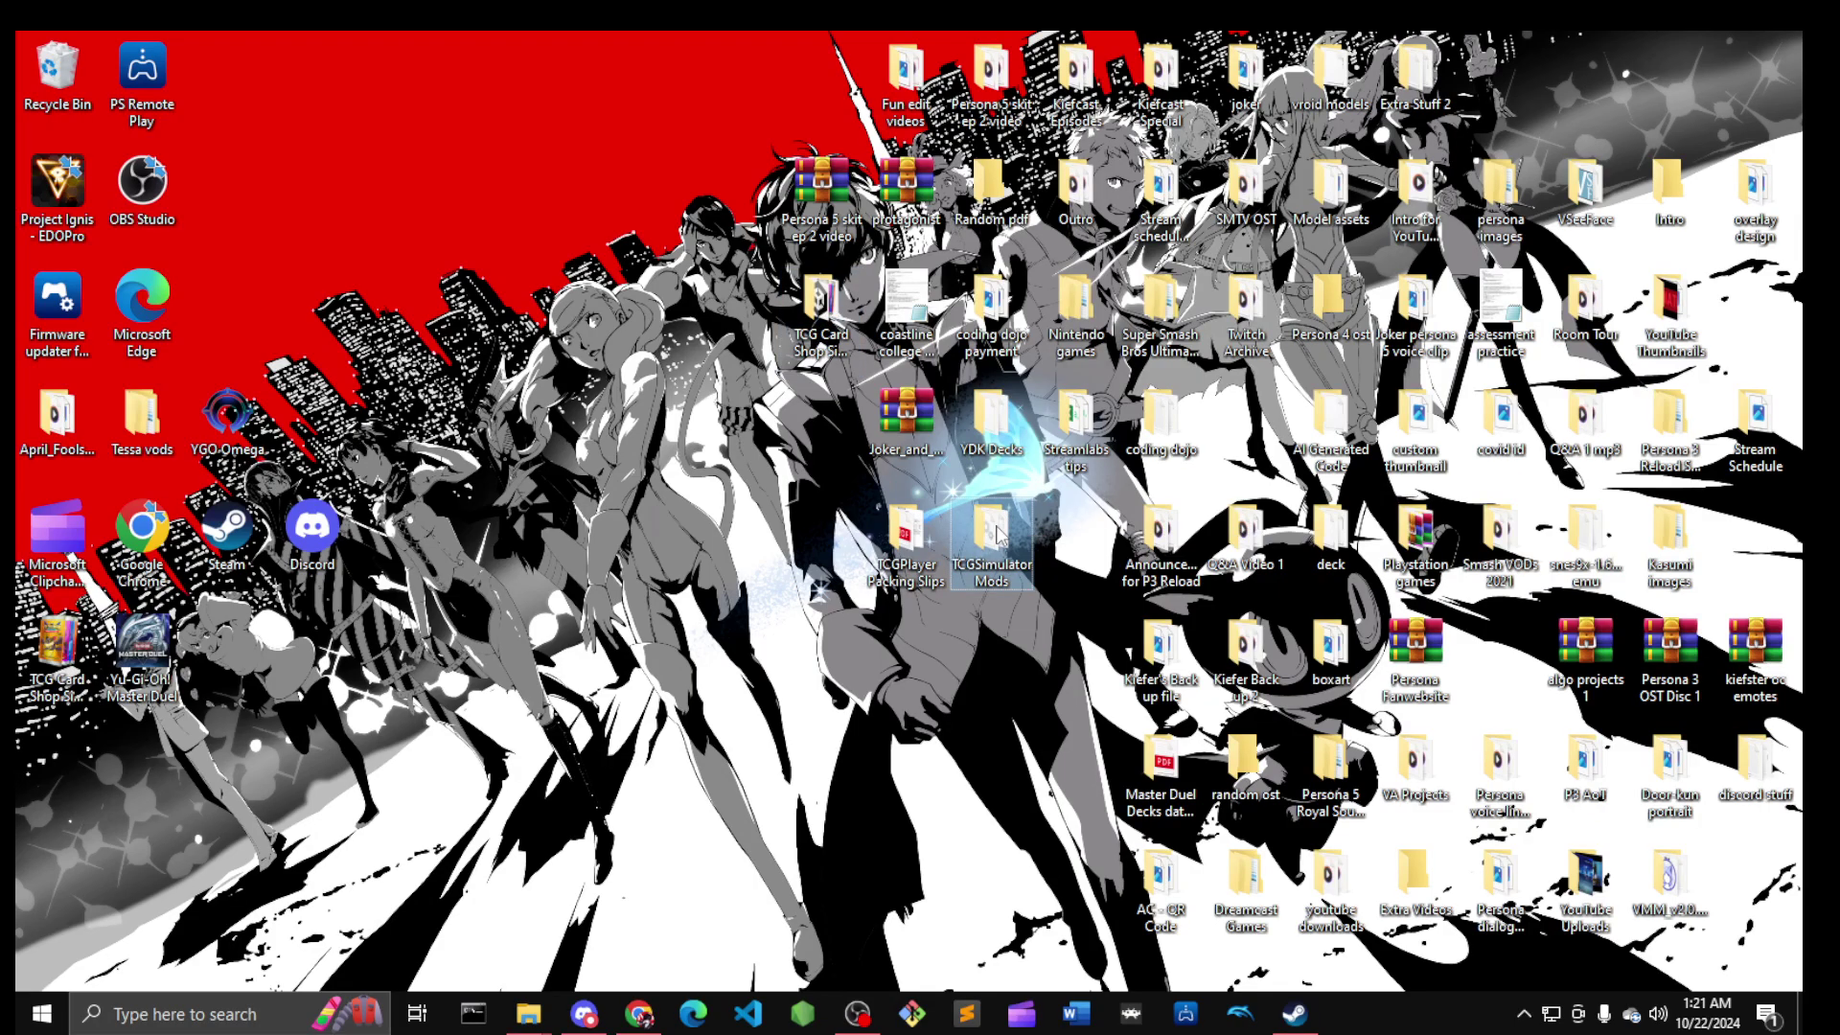
double_click(998, 533)
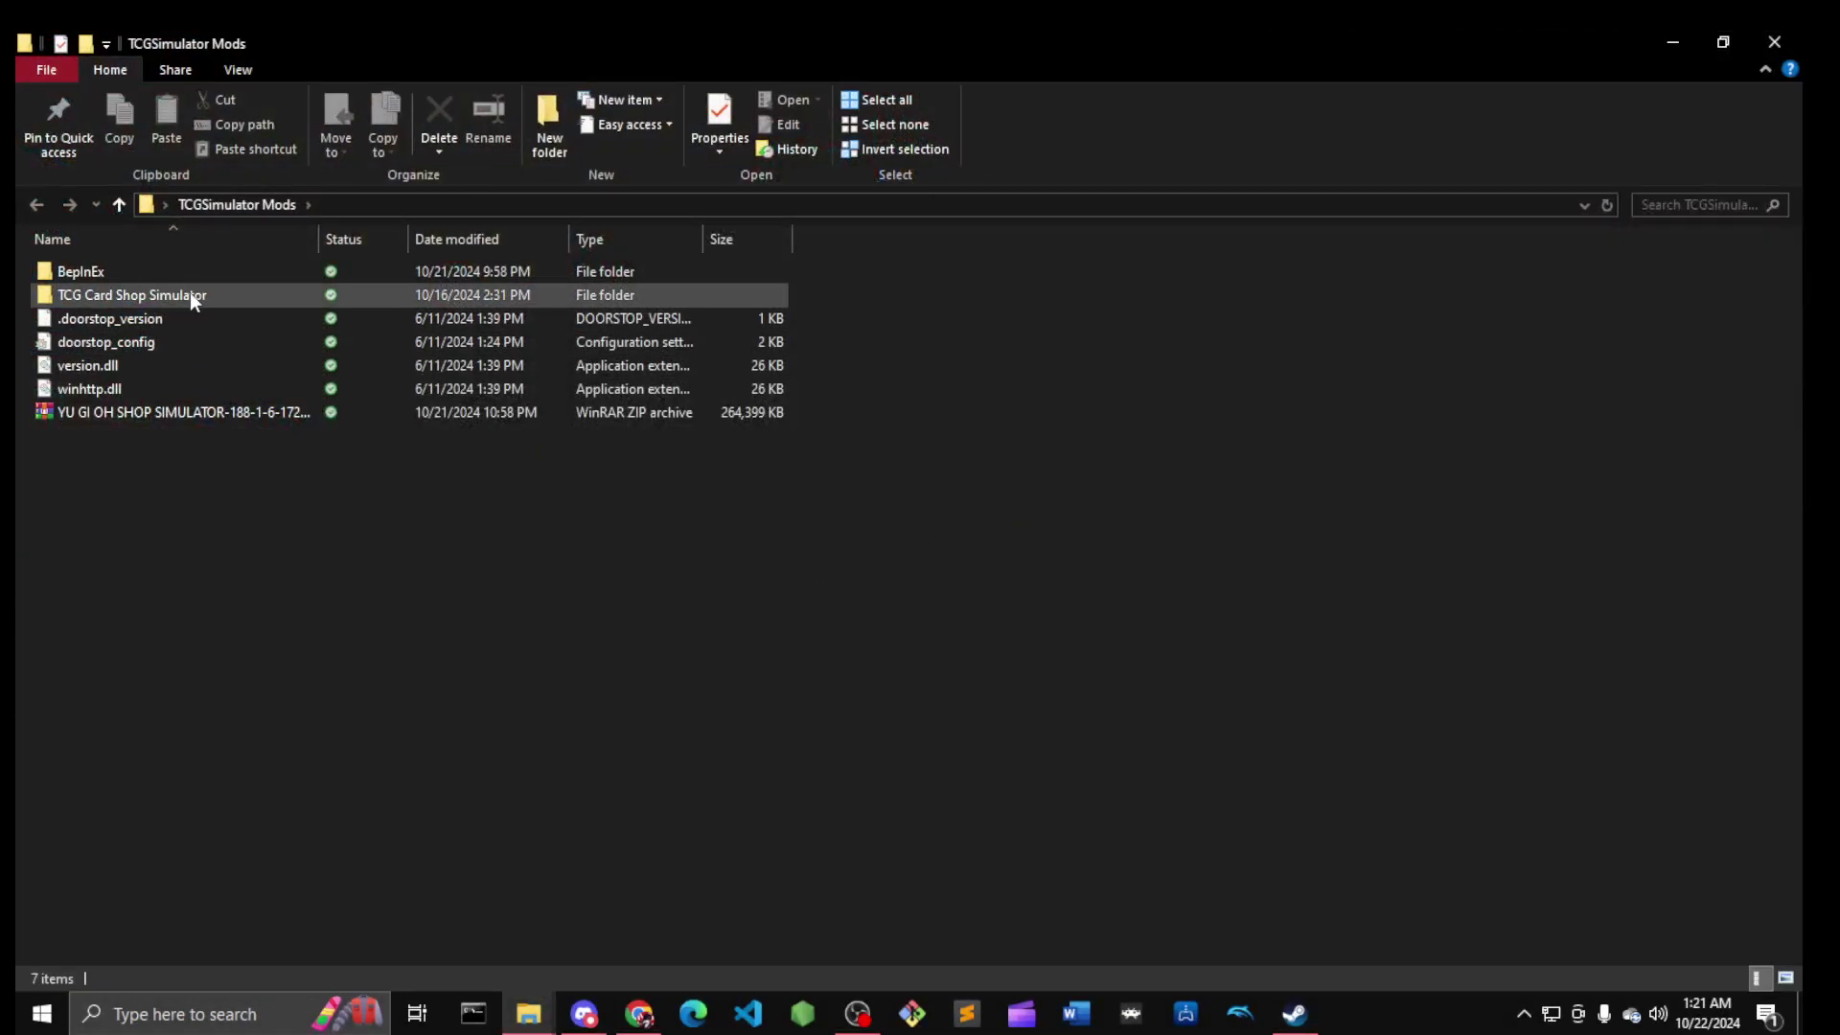
mouse_move(189, 292)
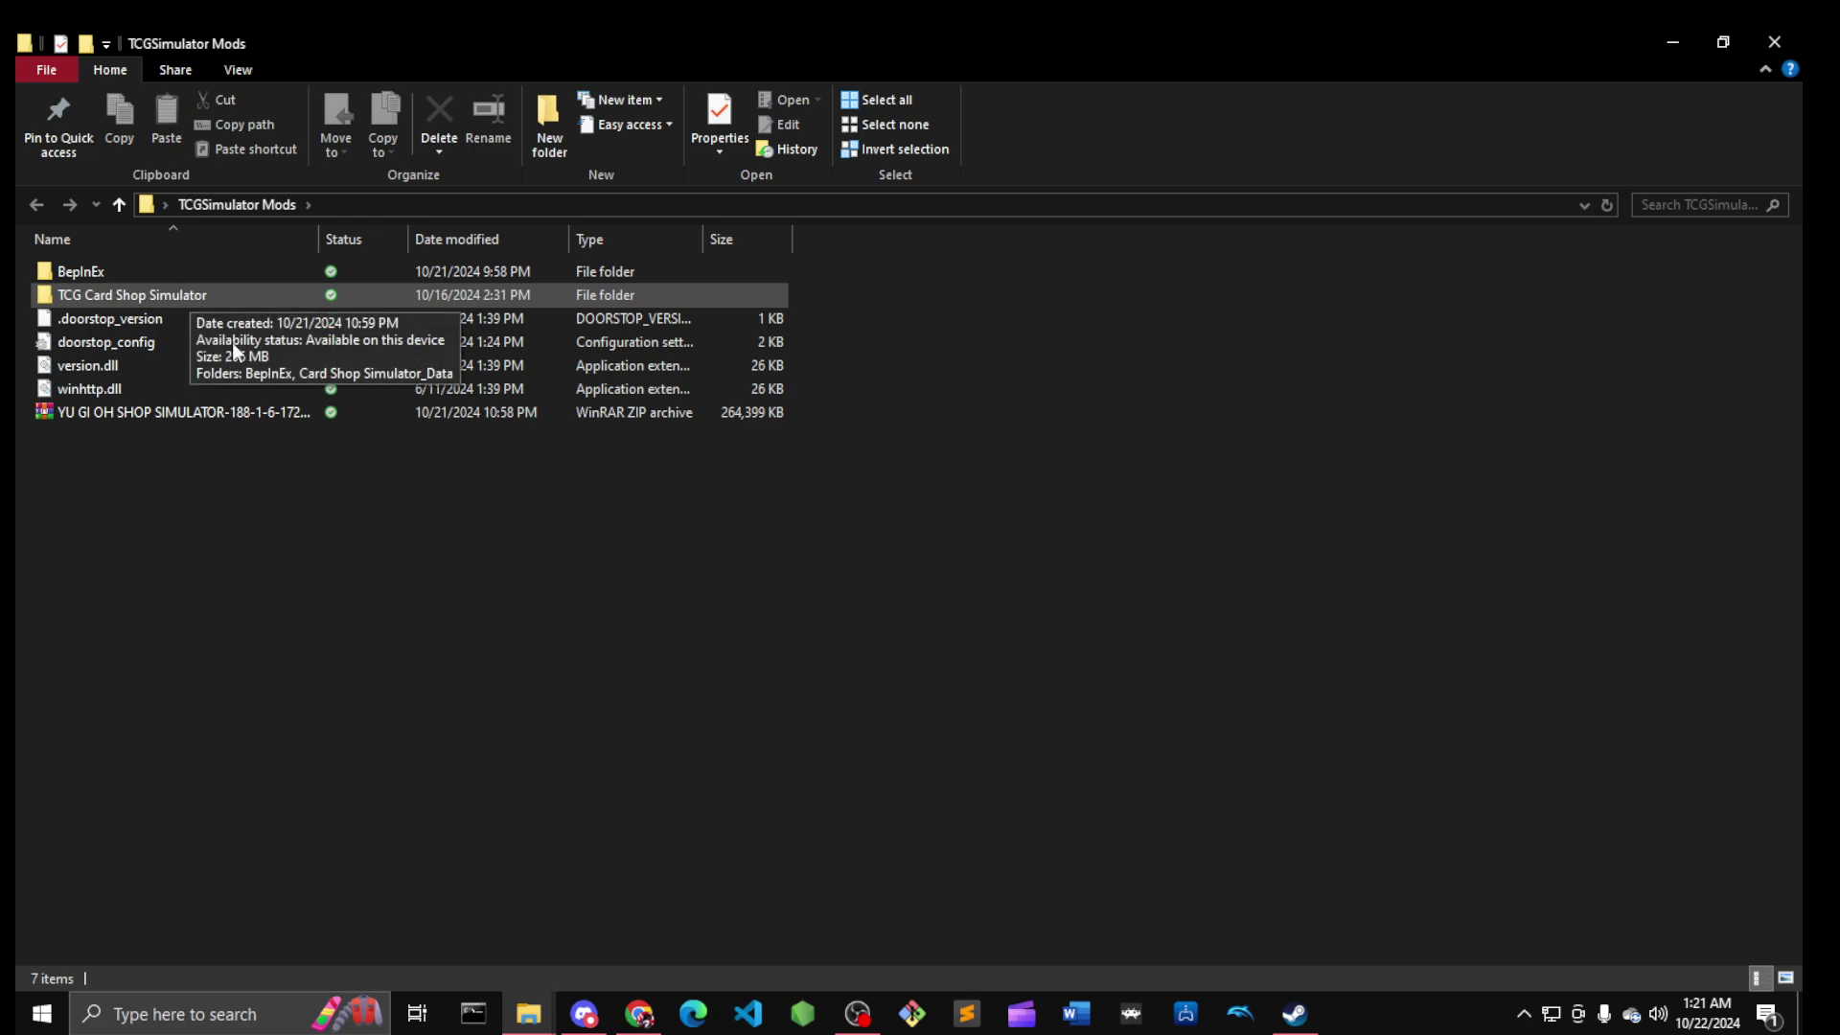
left_click(197, 418)
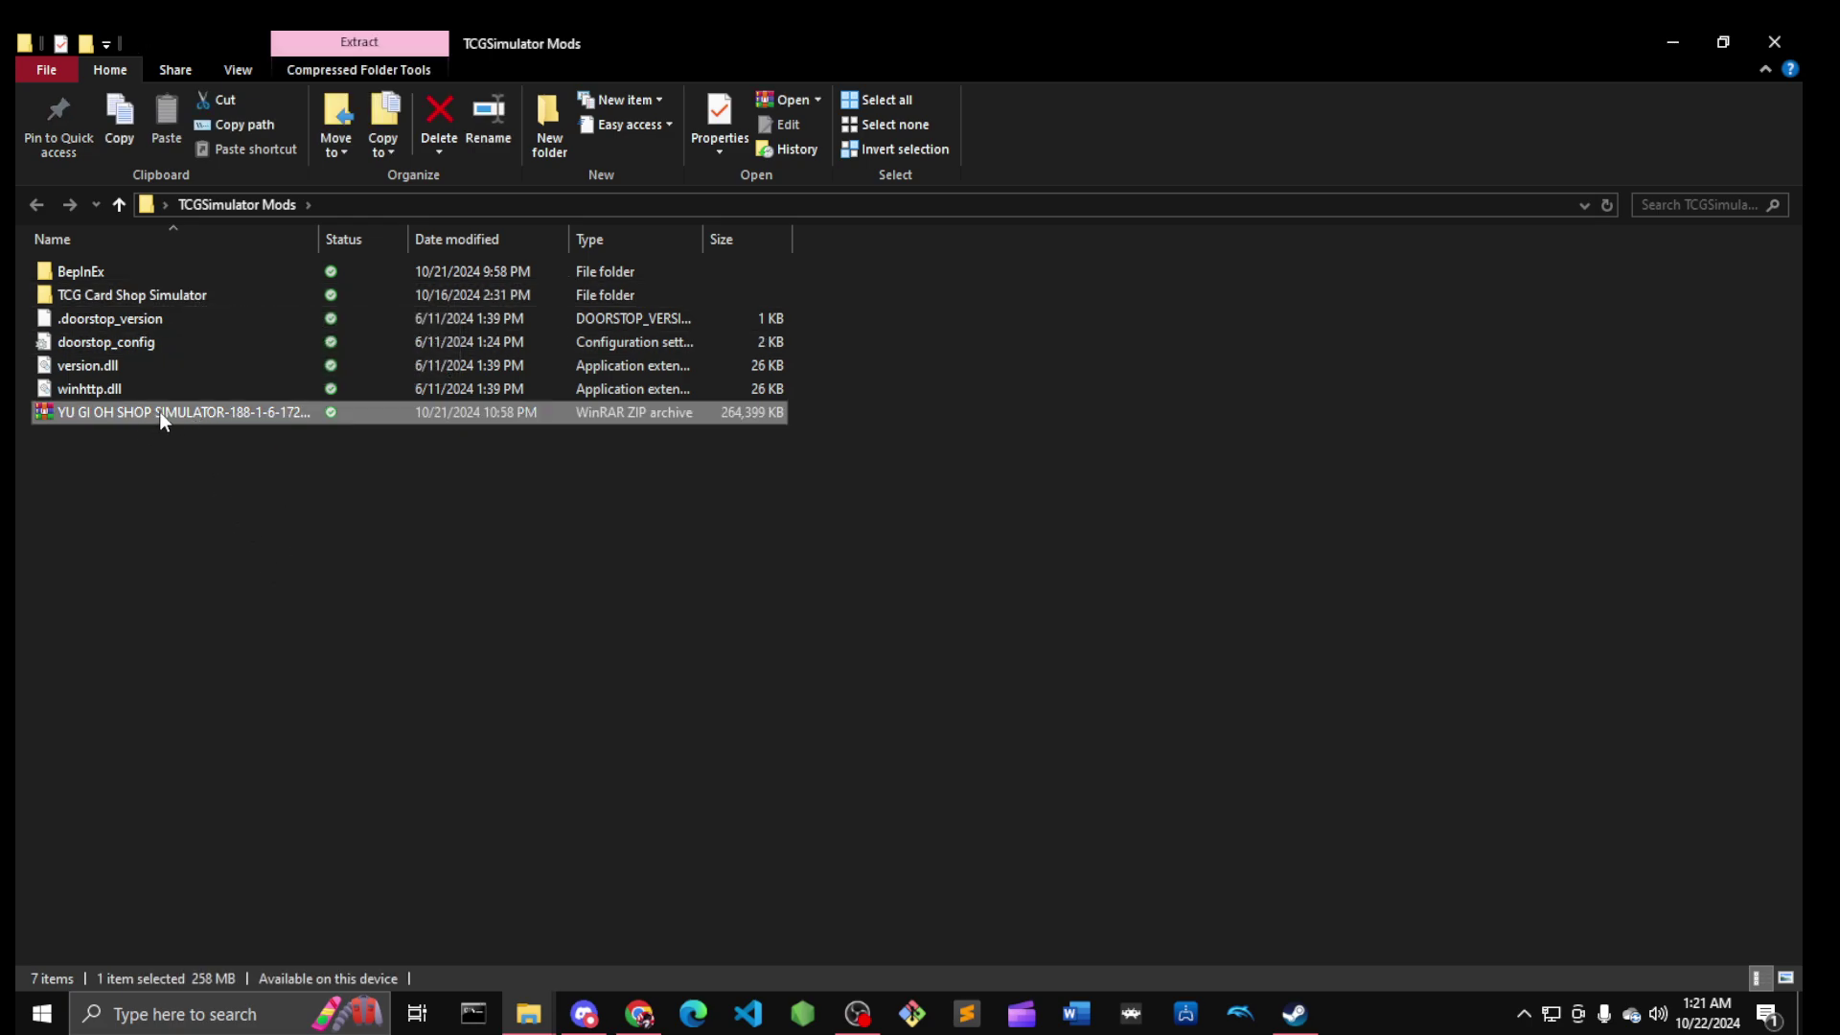
mouse_move(164, 414)
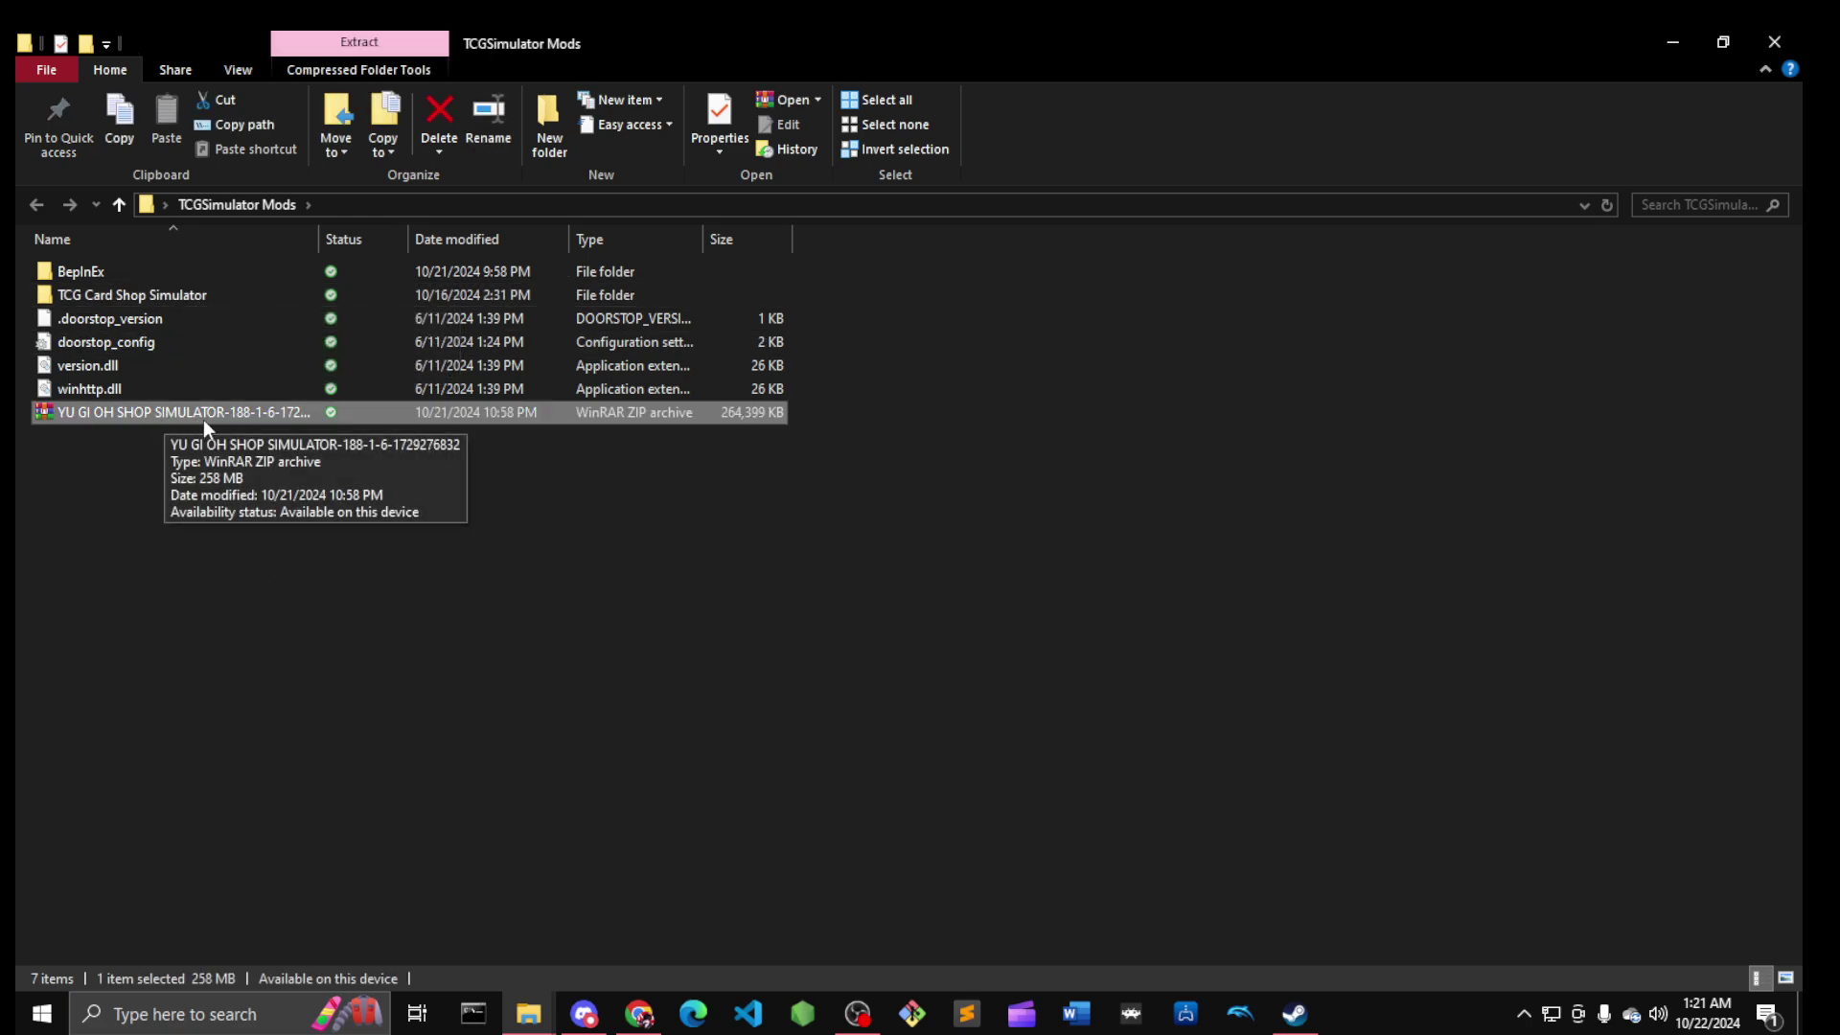
double_click(149, 411)
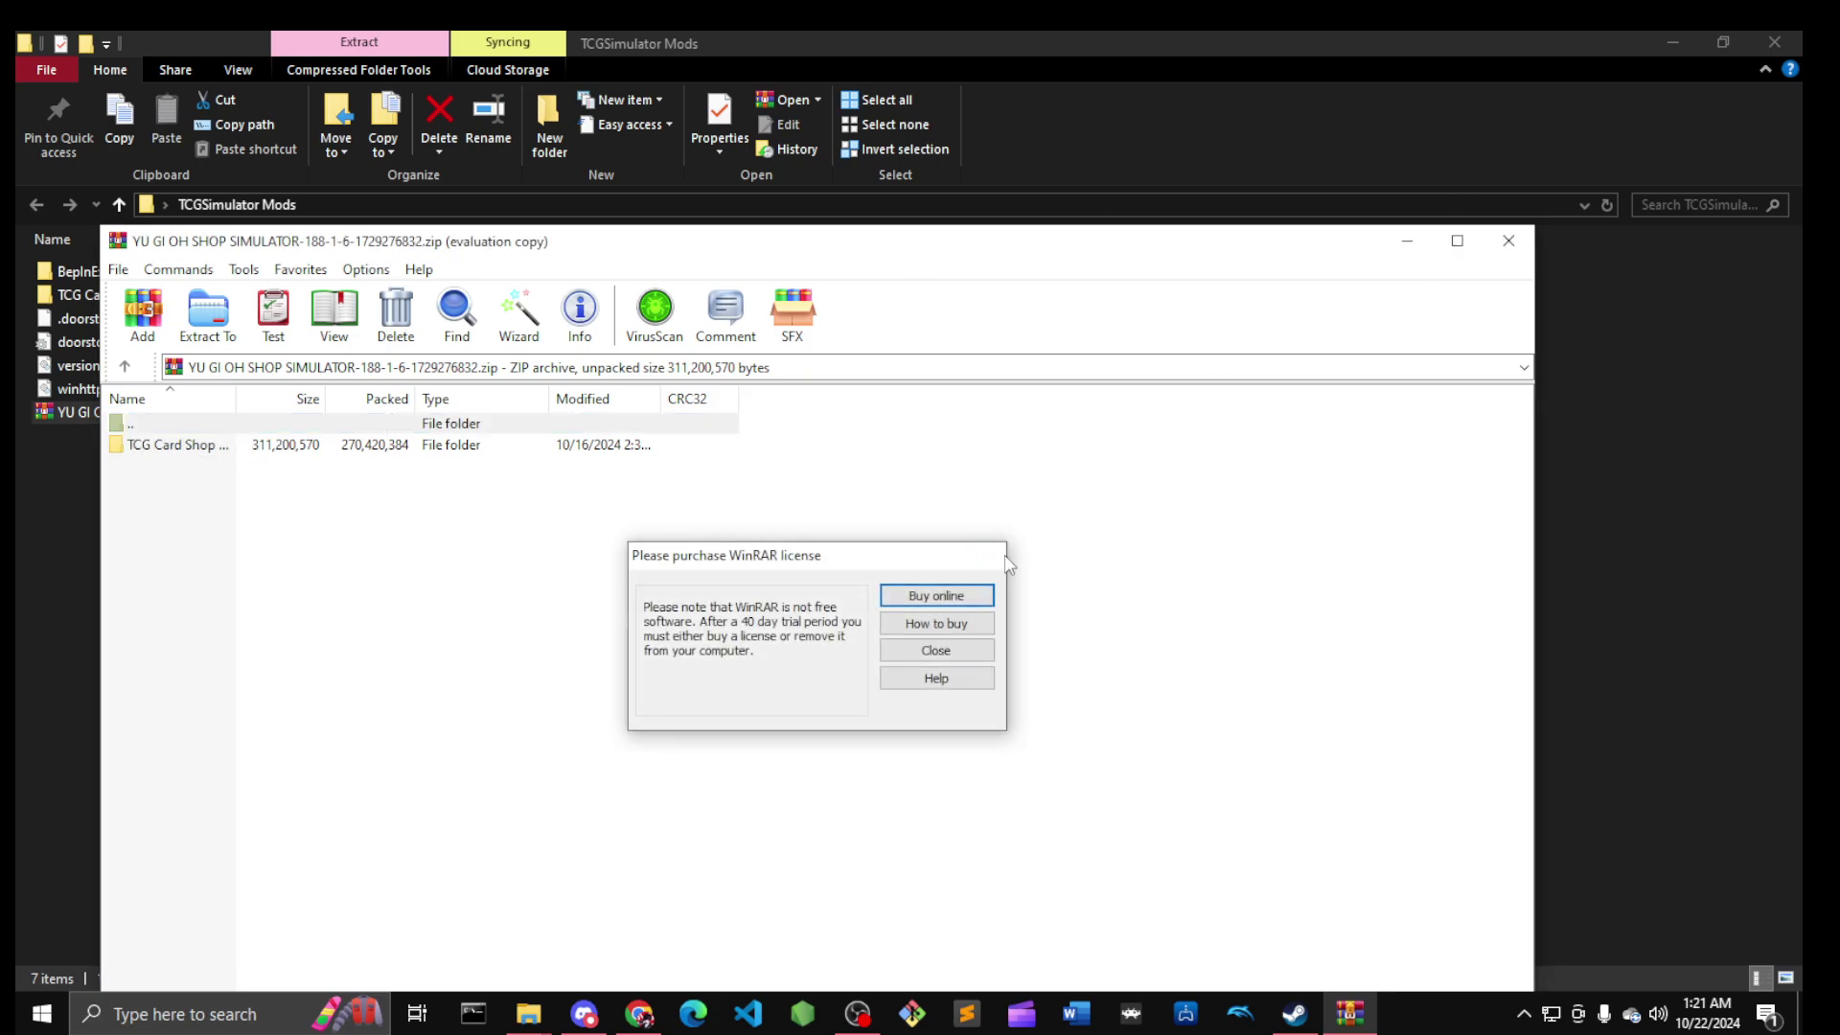
left_click(989, 554)
left_click(1508, 241)
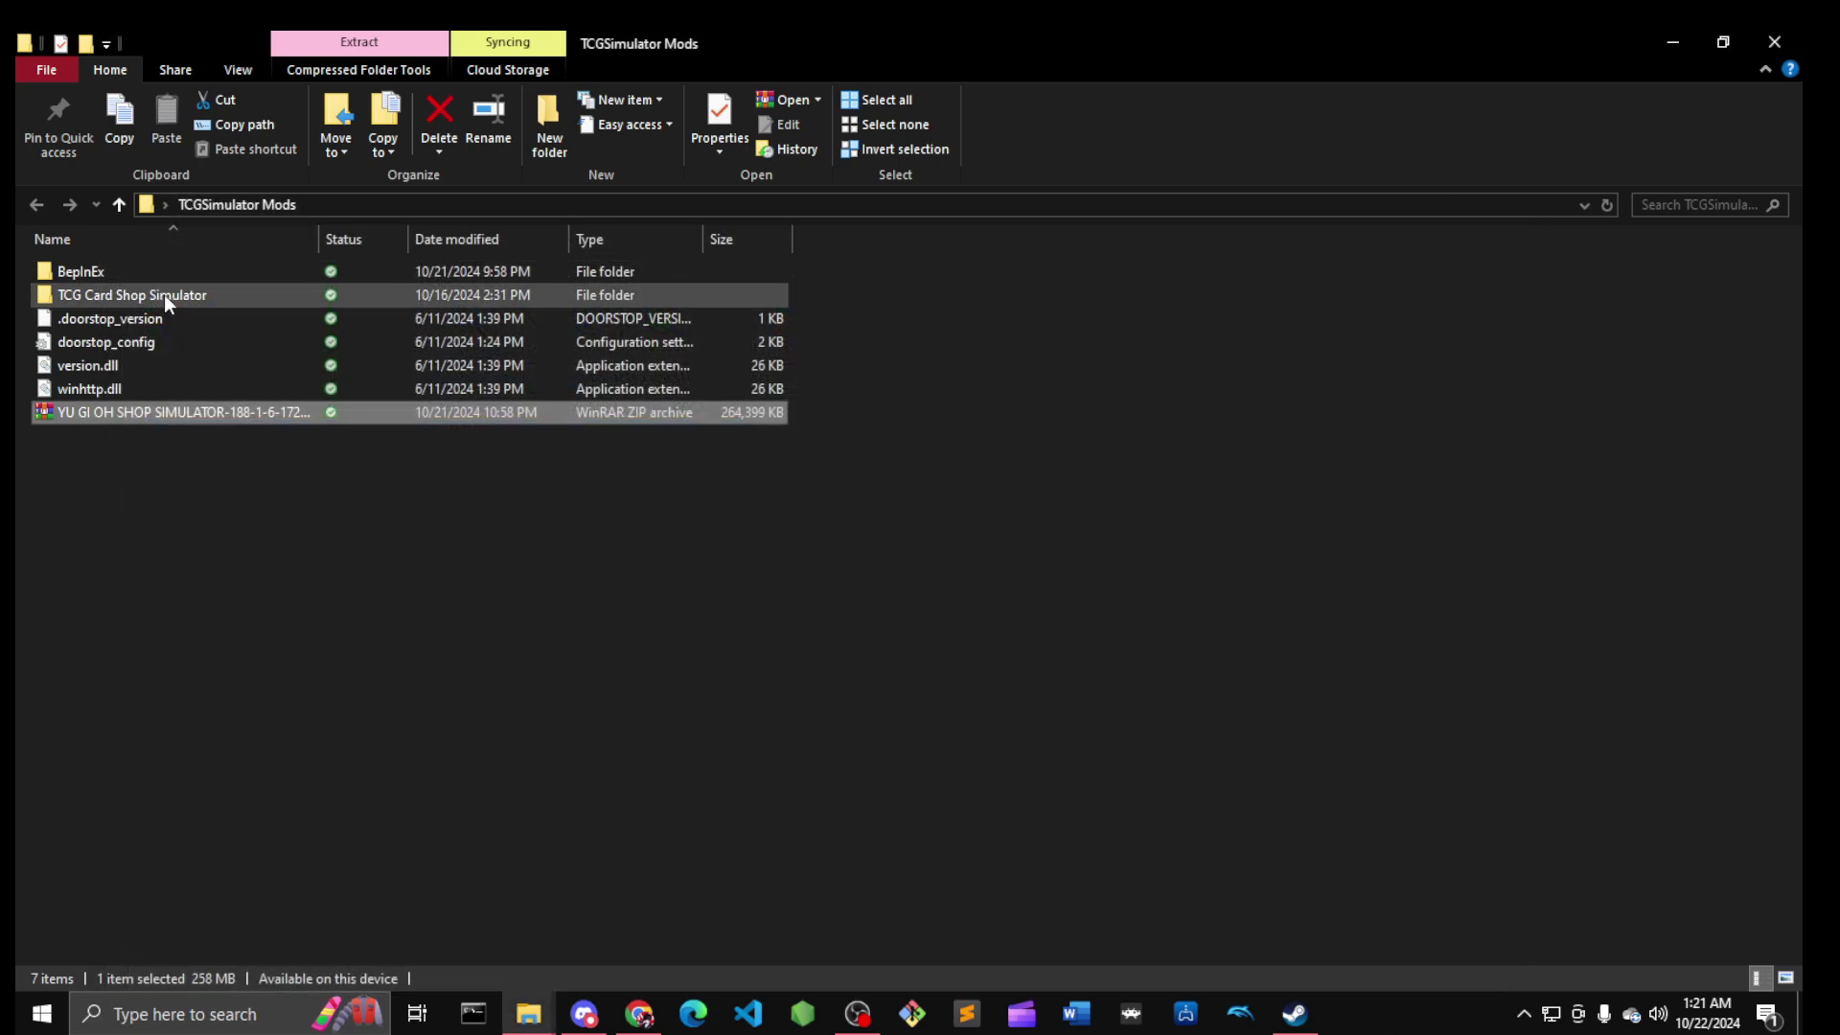
Step: Open the extracted TCG Card Shop Simulator mod folder and its BepInEx folder
left_click(163, 295)
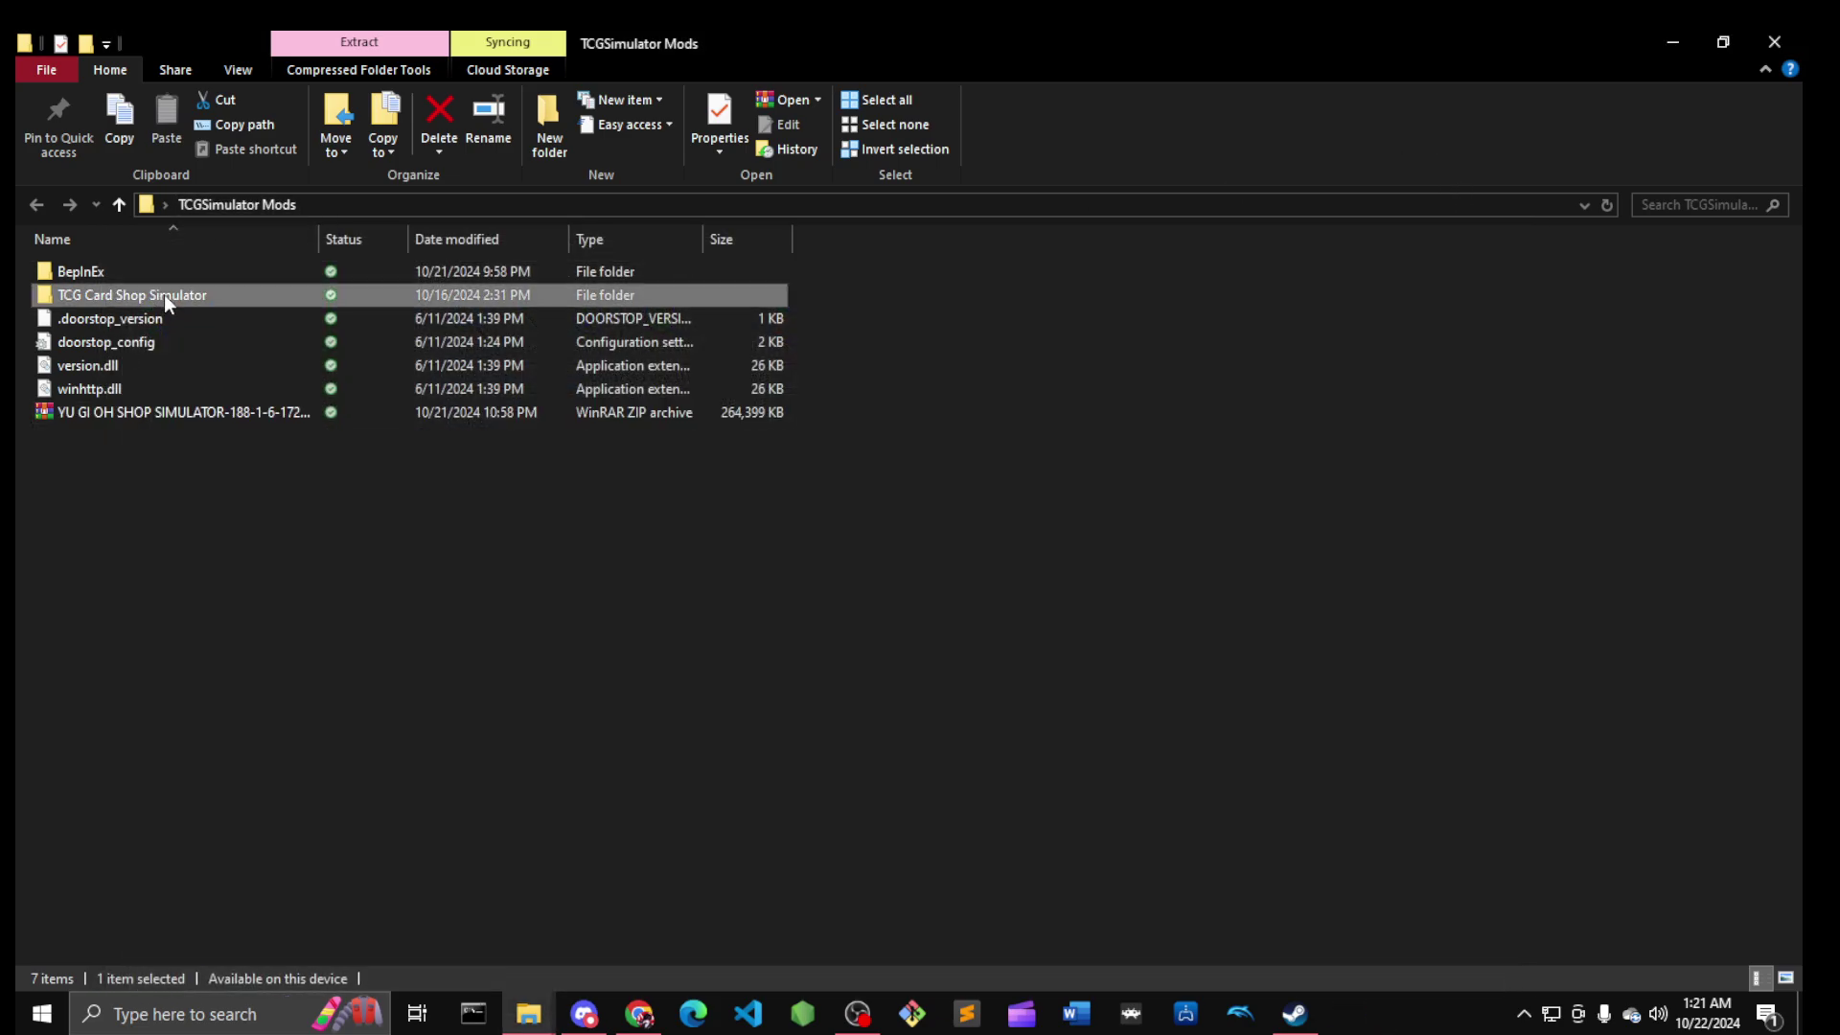
double_click(223, 294)
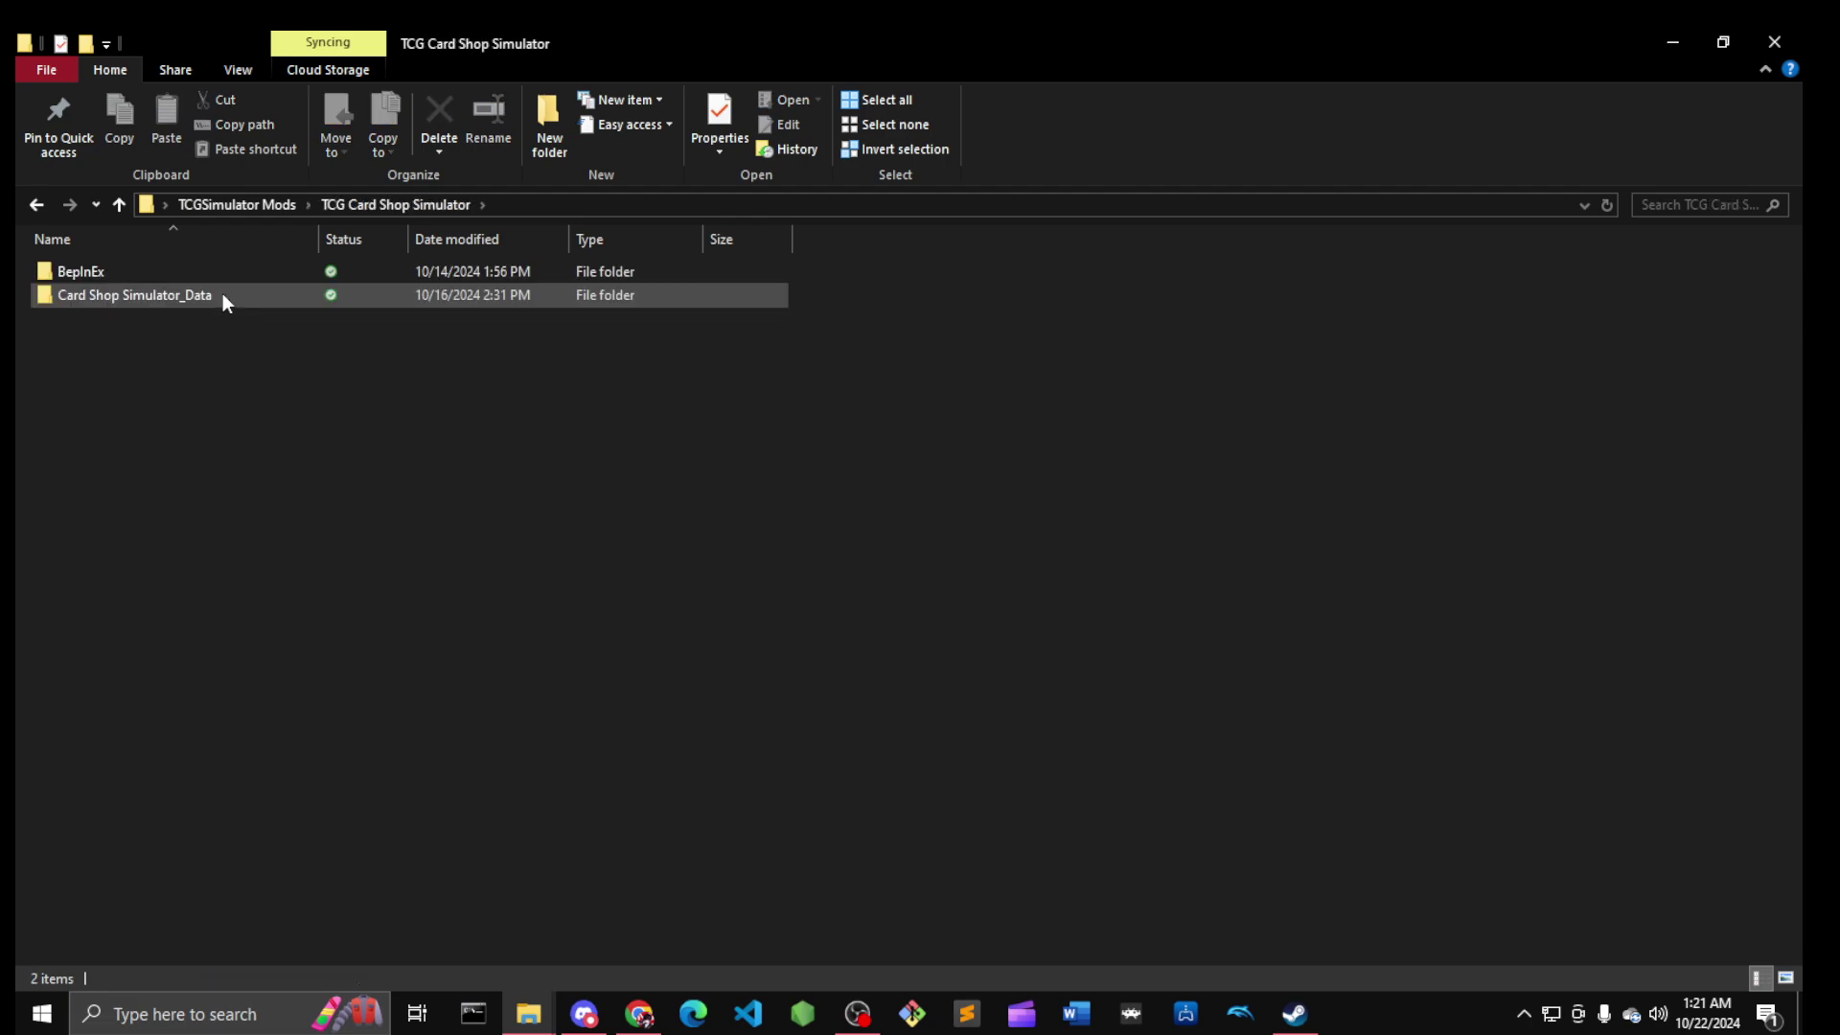
left_click(165, 269)
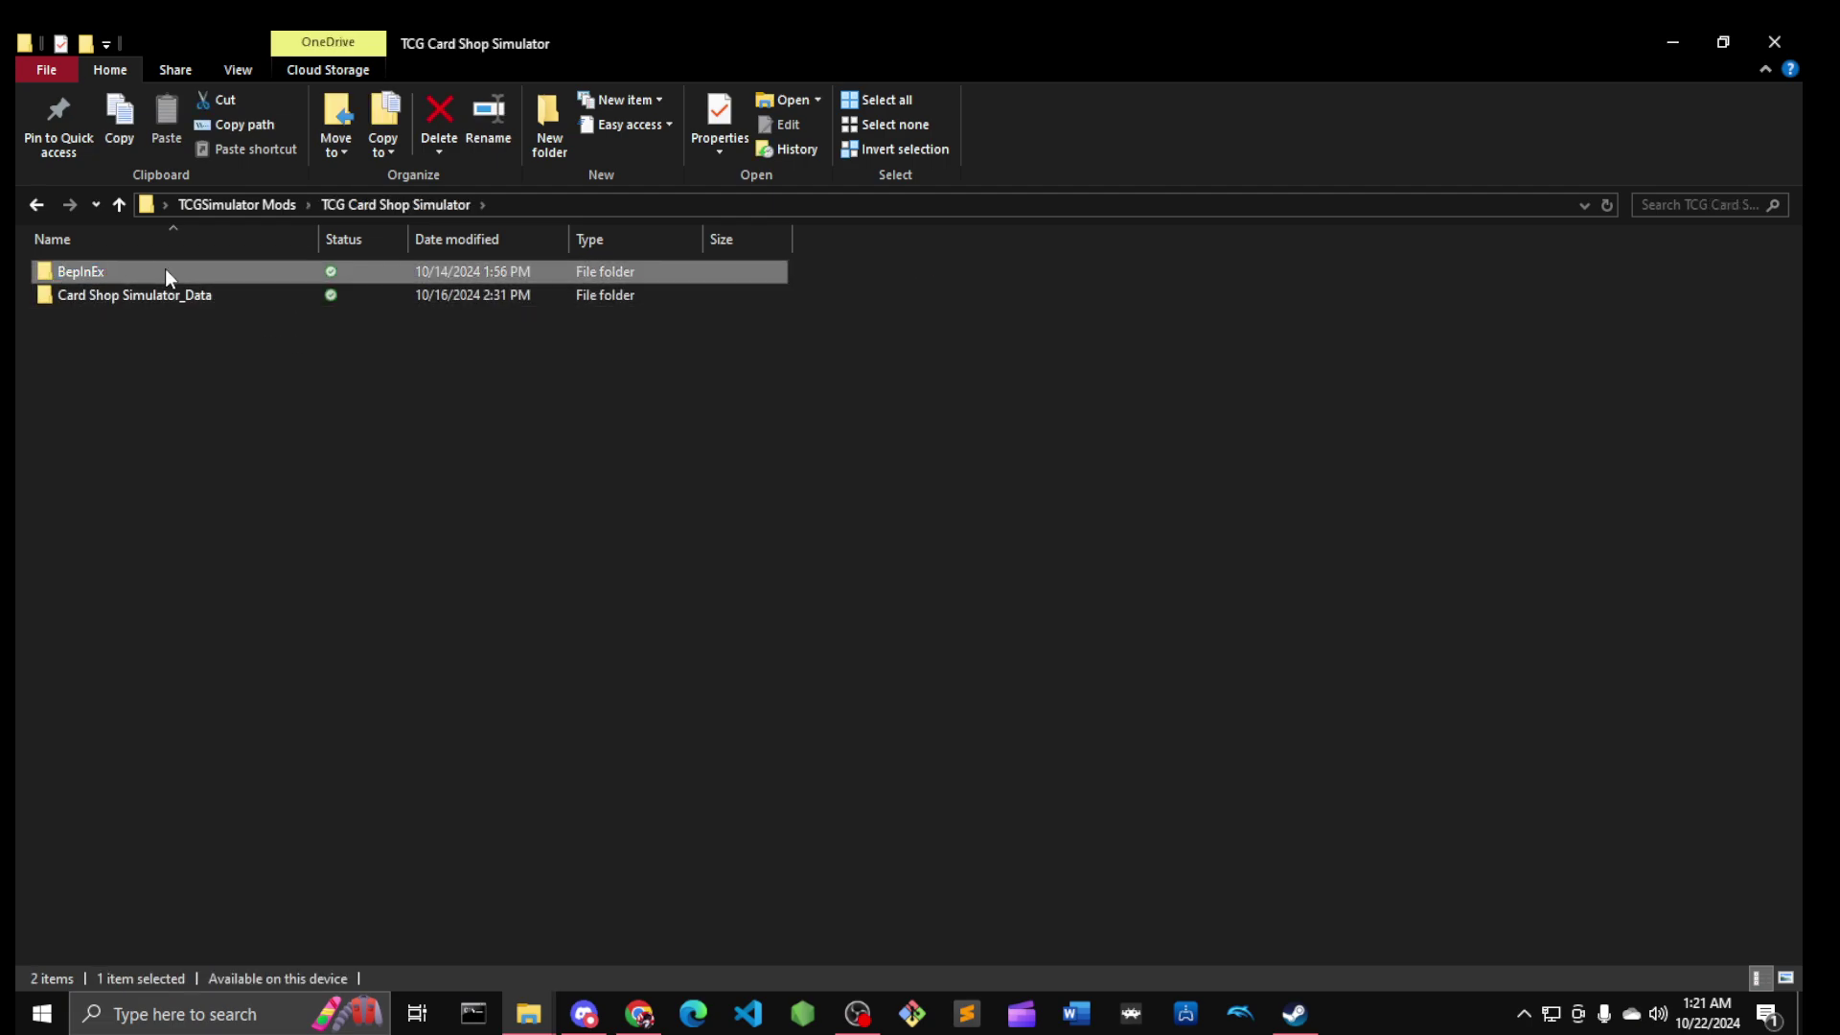
double_click(165, 268)
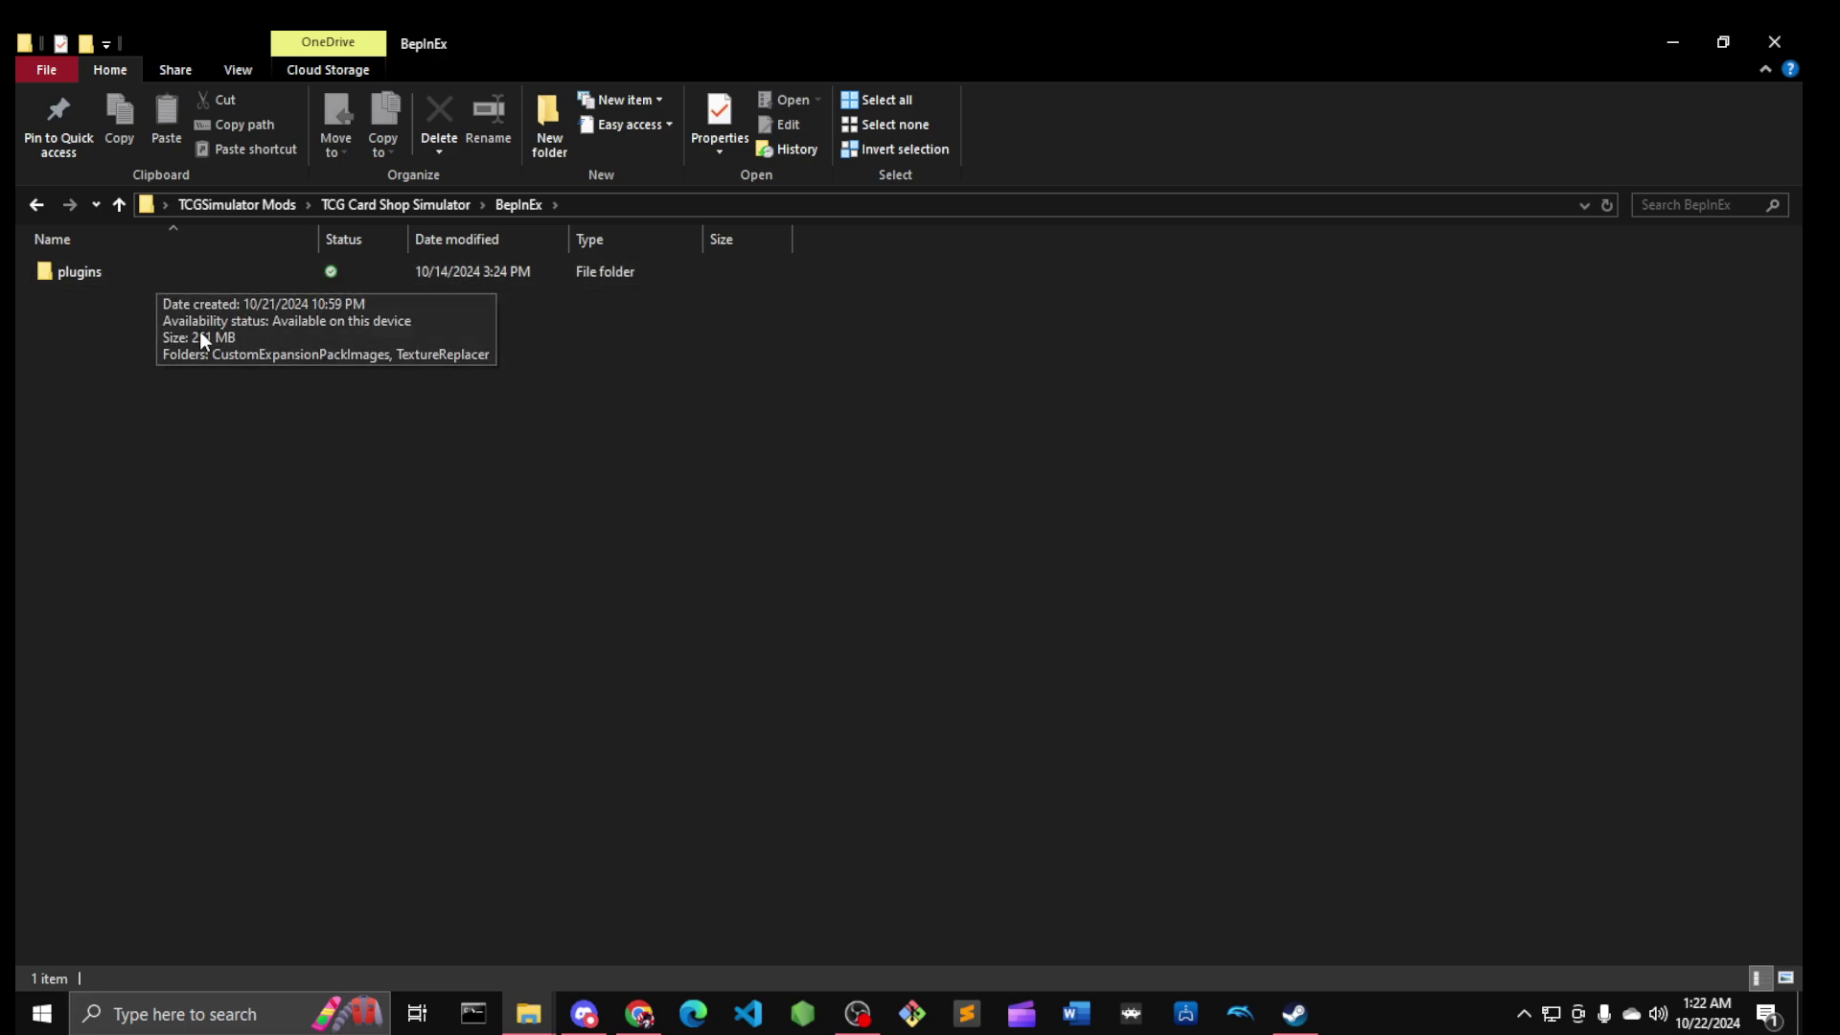
left_click(529, 1013)
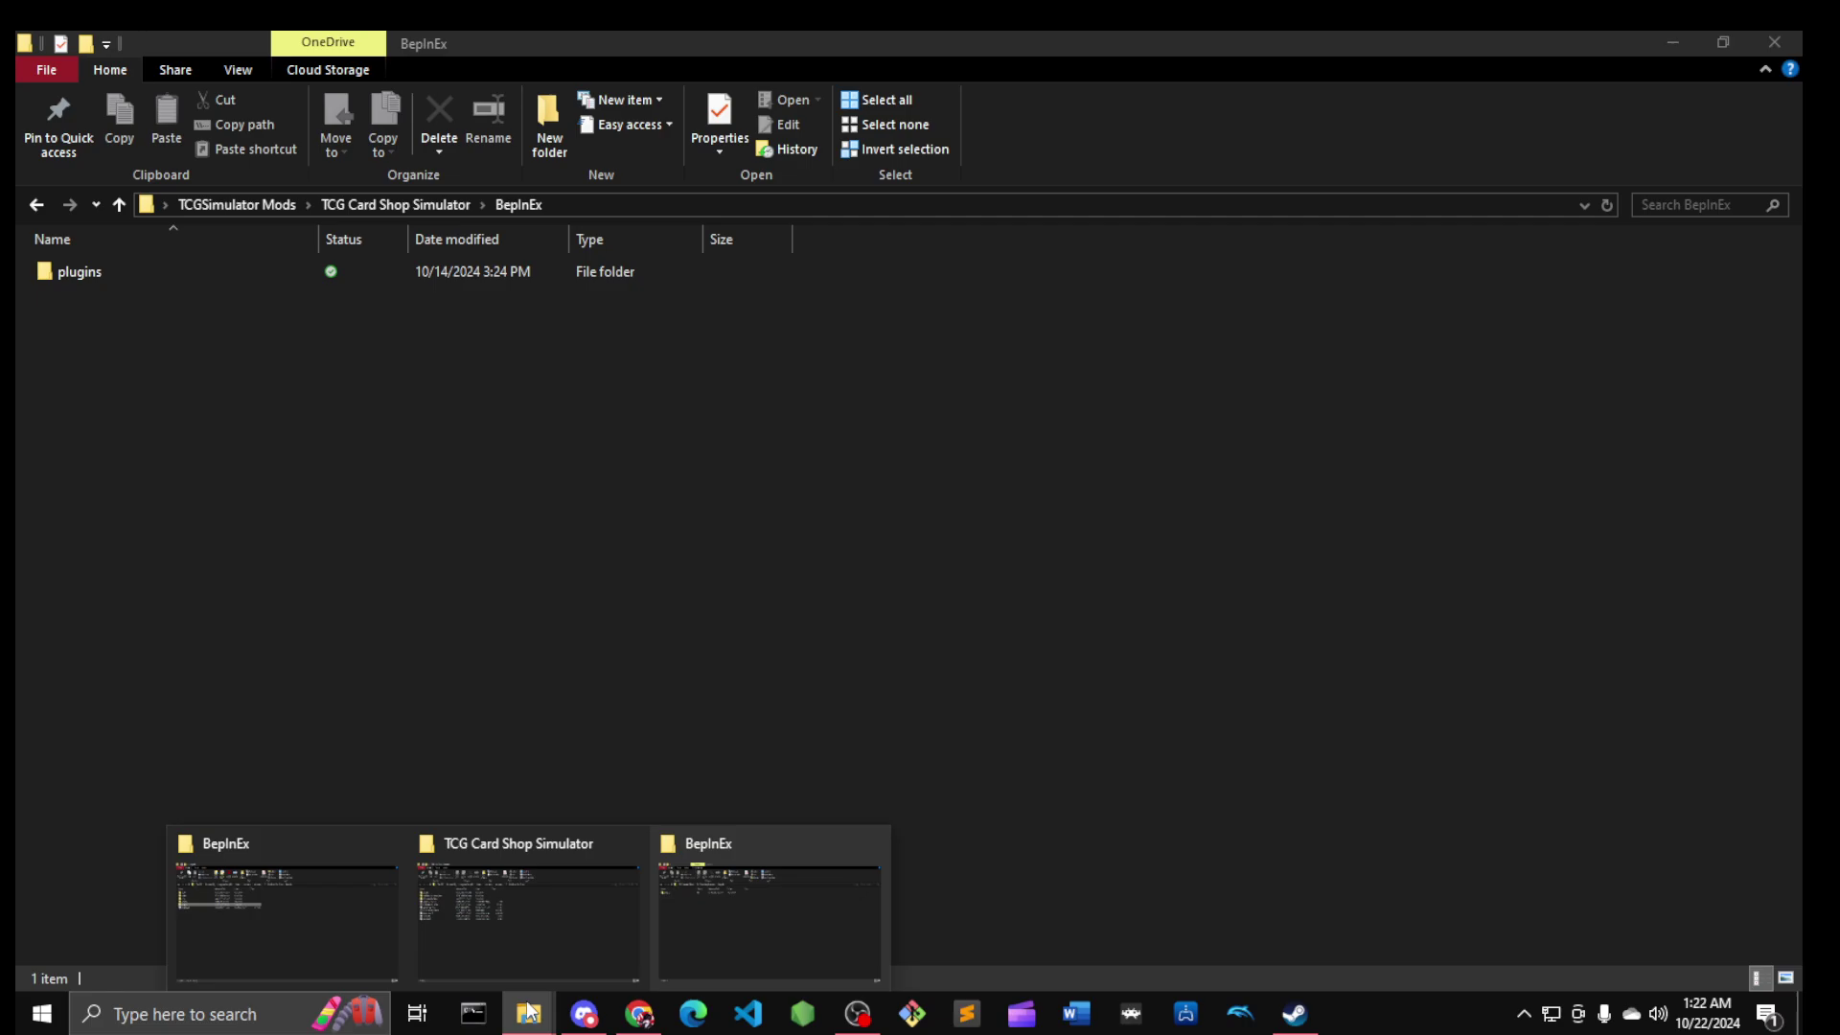
Step: Return to the game's folder under steamapps\common, close doorstop_config, and select BepInEx
left_click(527, 929)
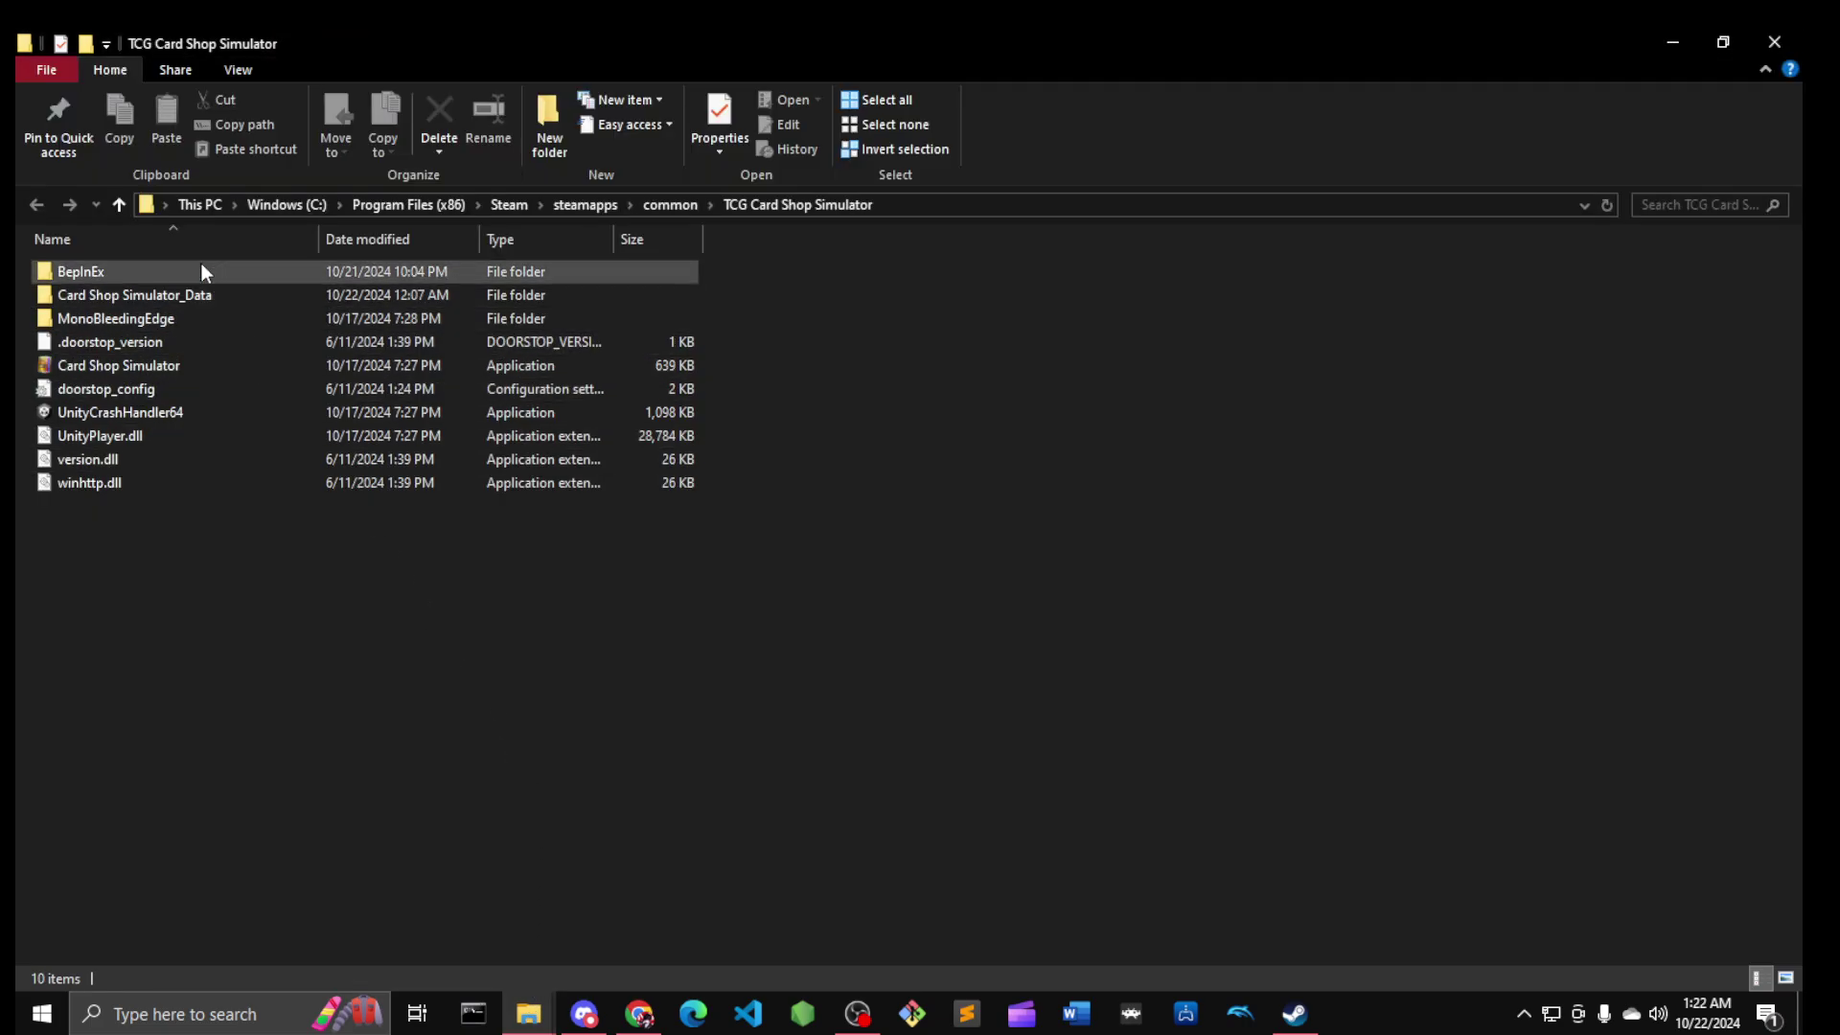
left_click(657, 204)
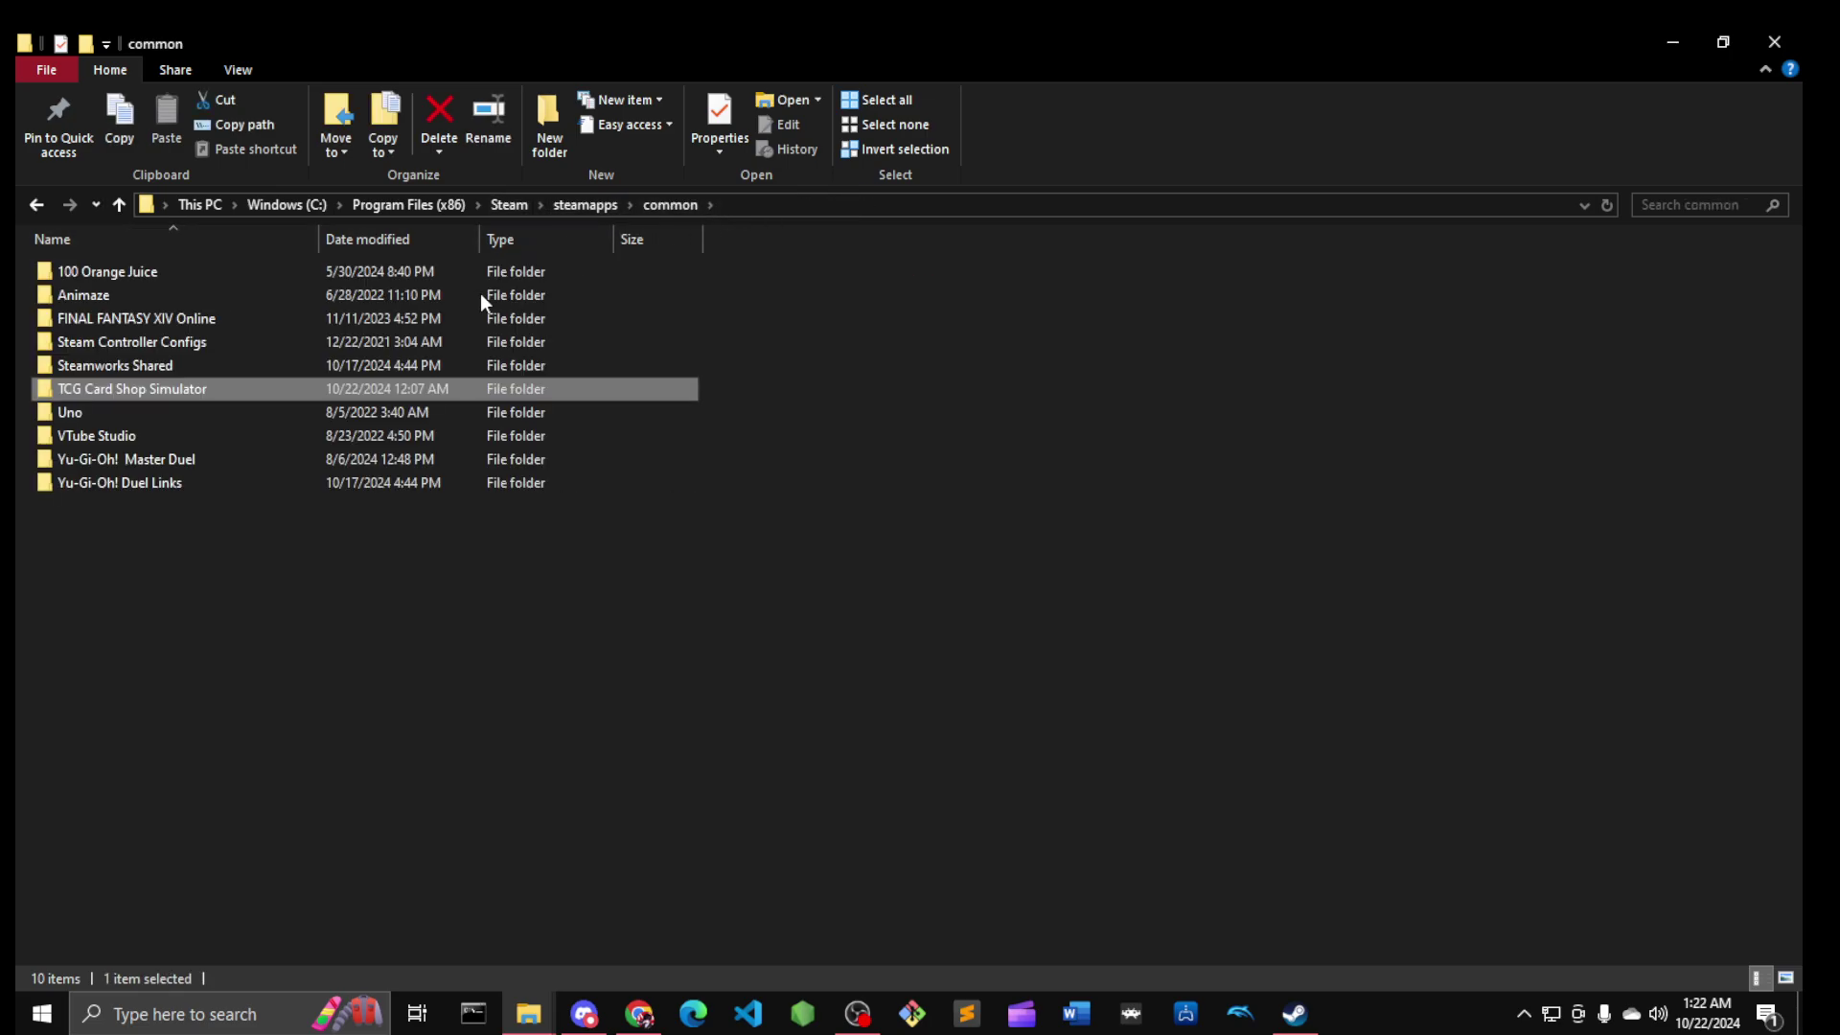
double_click(169, 389)
double_click(169, 389)
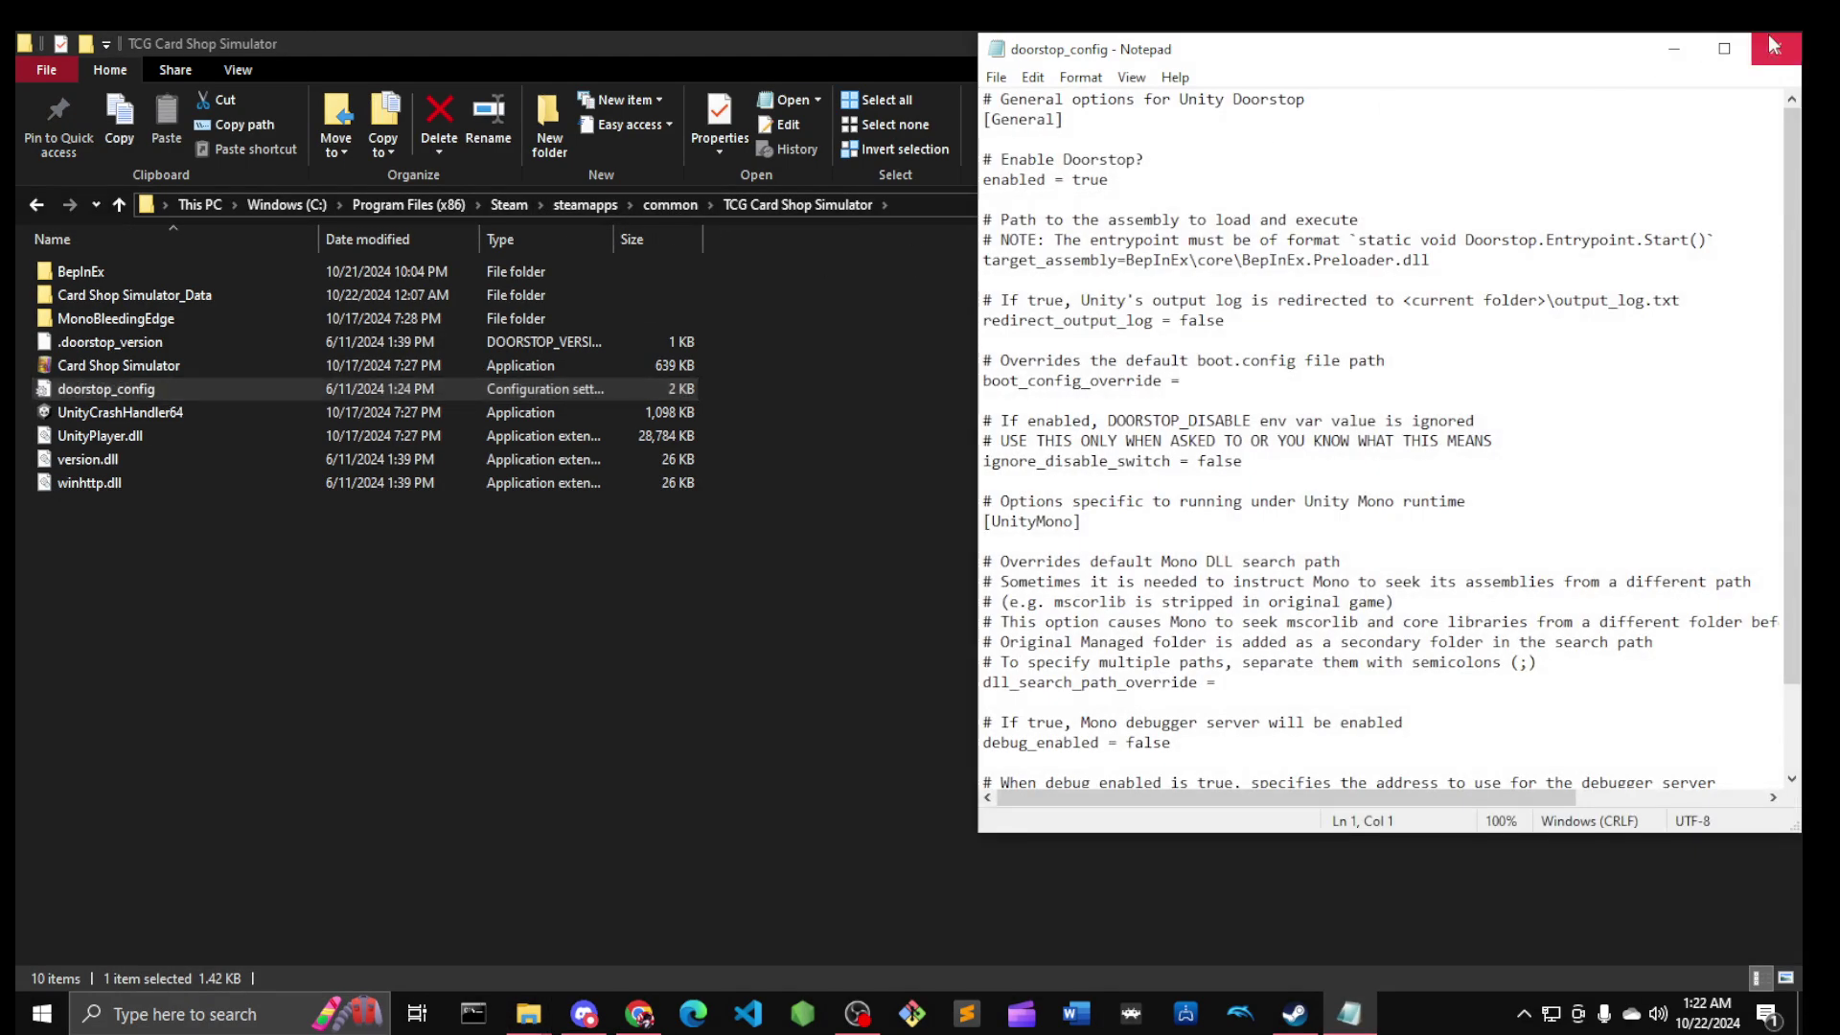
left_click(1779, 50)
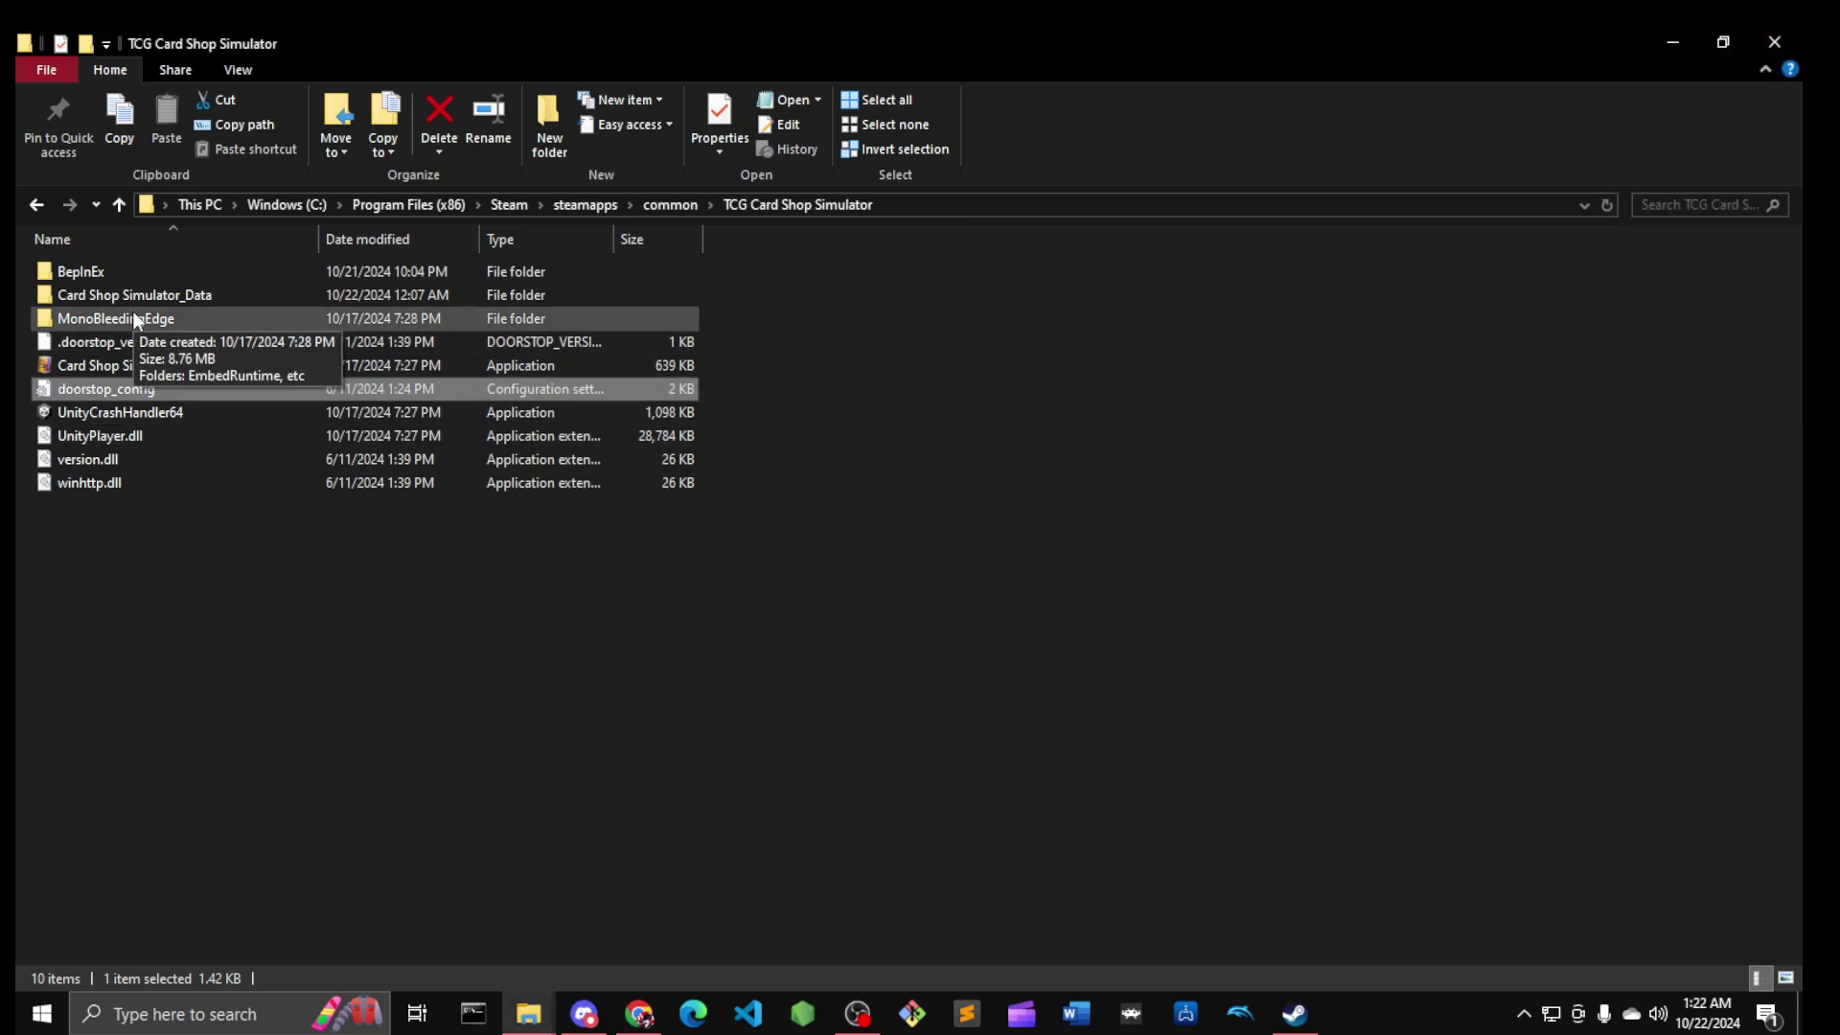
left_click(118, 271)
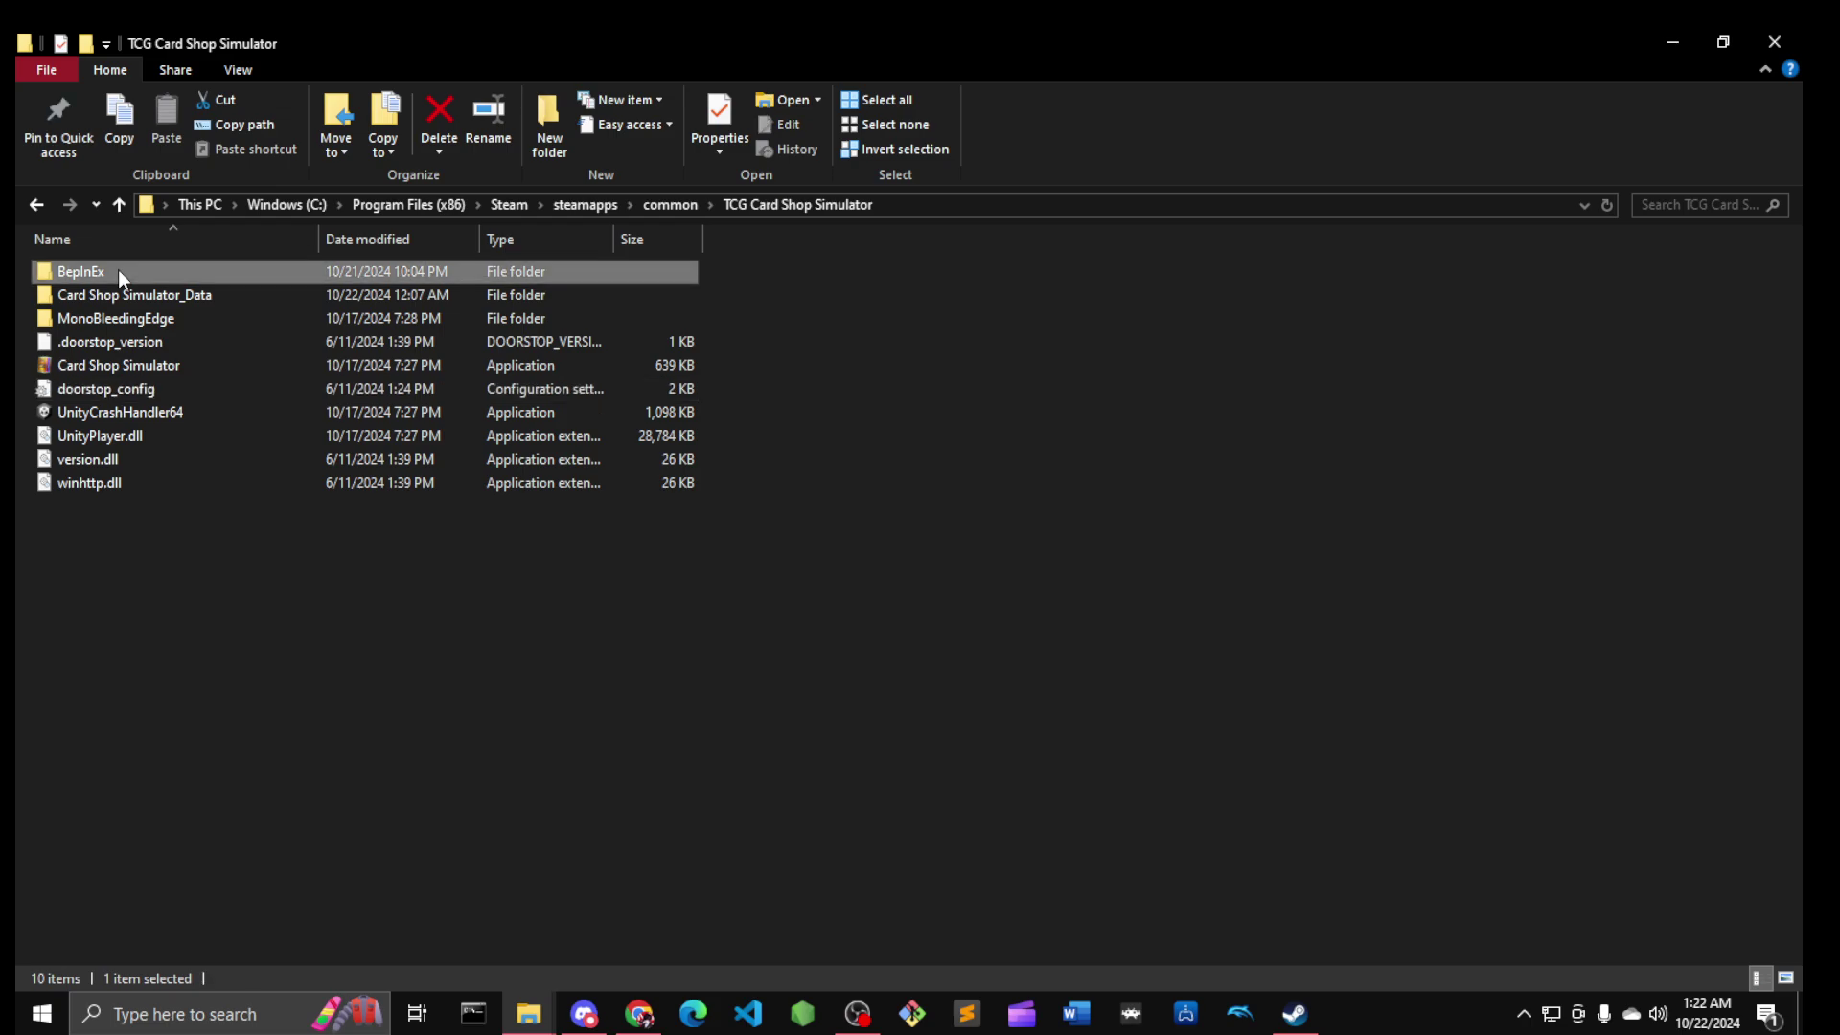
Step: Open the game's BepInEx folder, select plugins, then toggle OBS's Display Capture source visibility
double_click(118, 271)
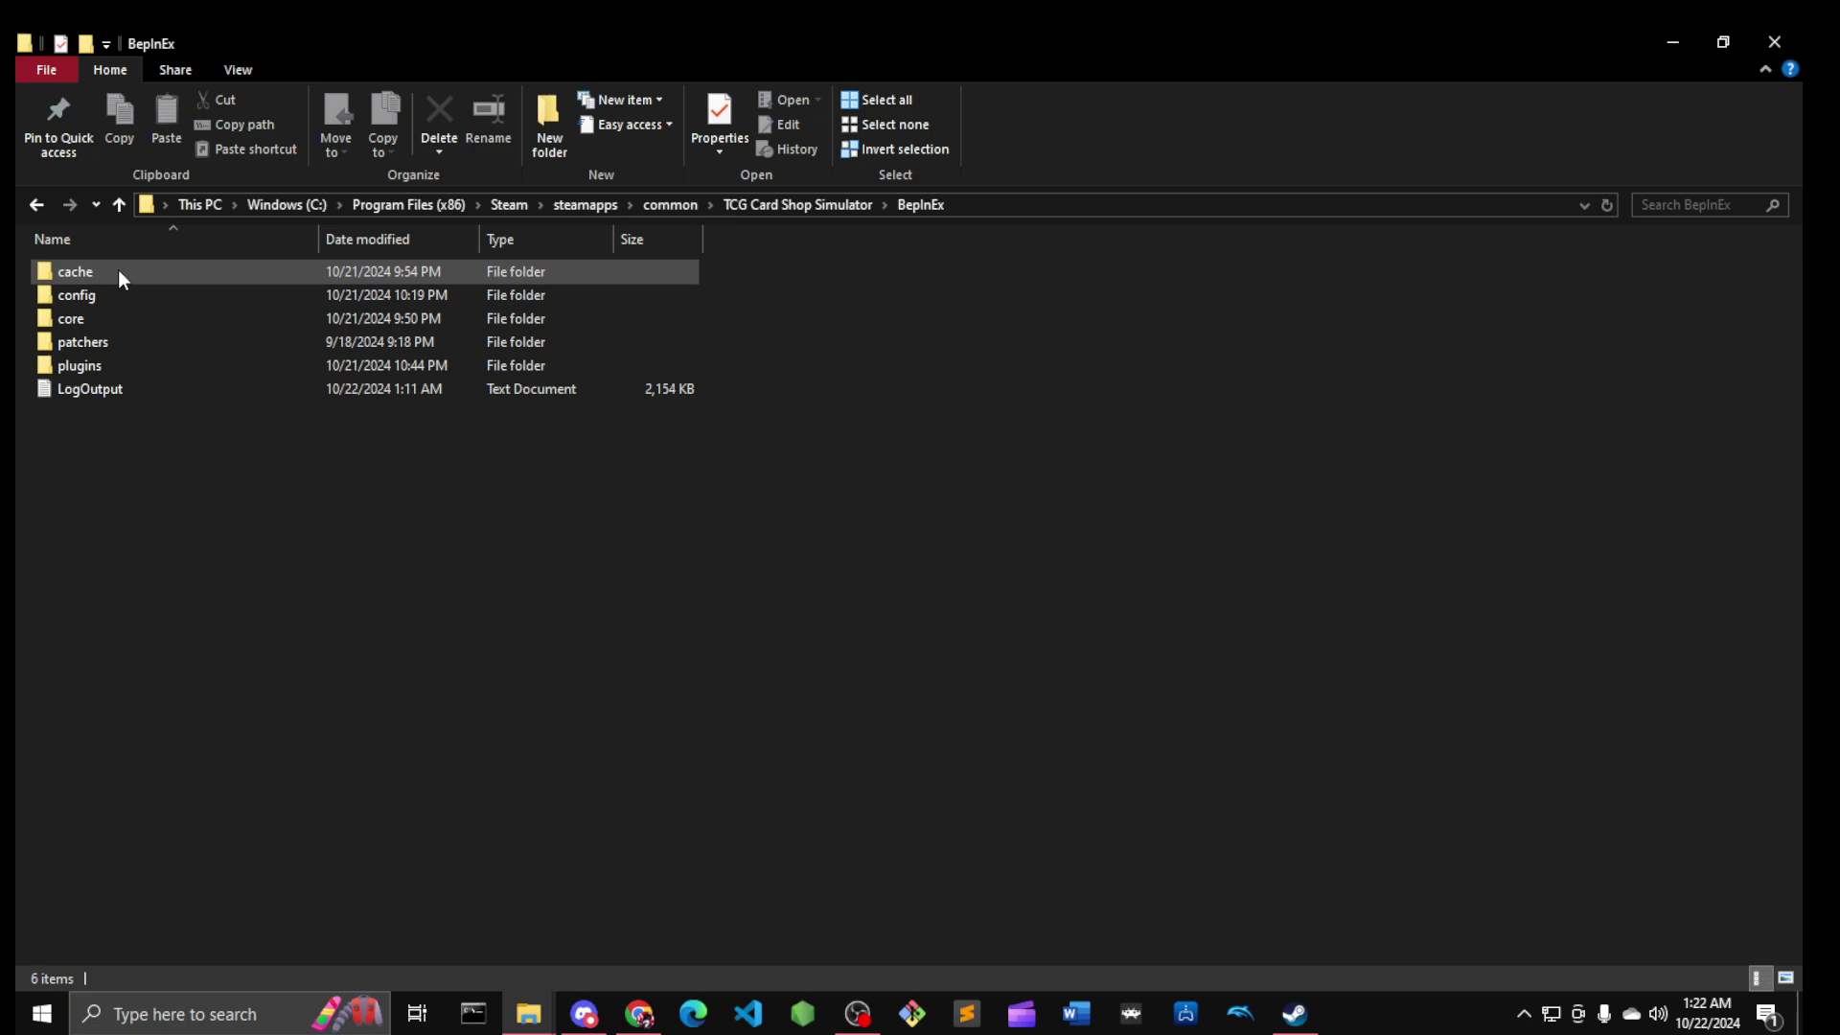
left_click(100, 357)
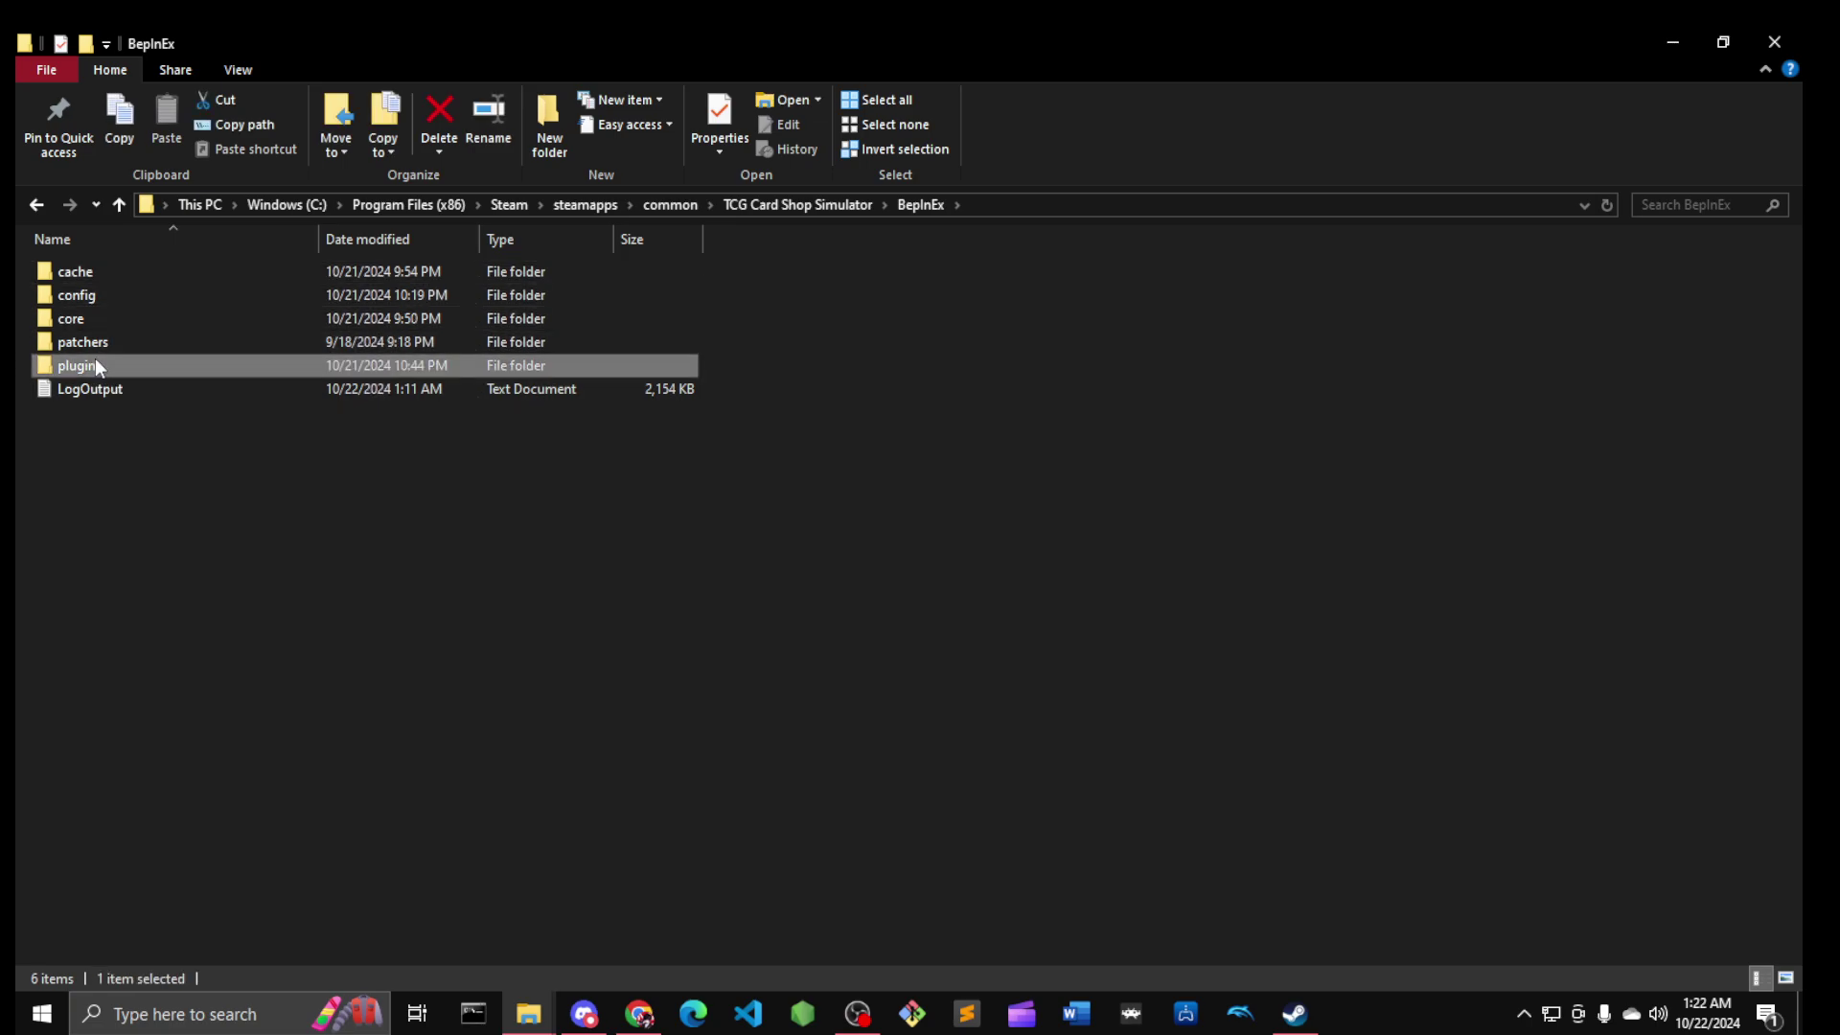
mouse_move(95, 361)
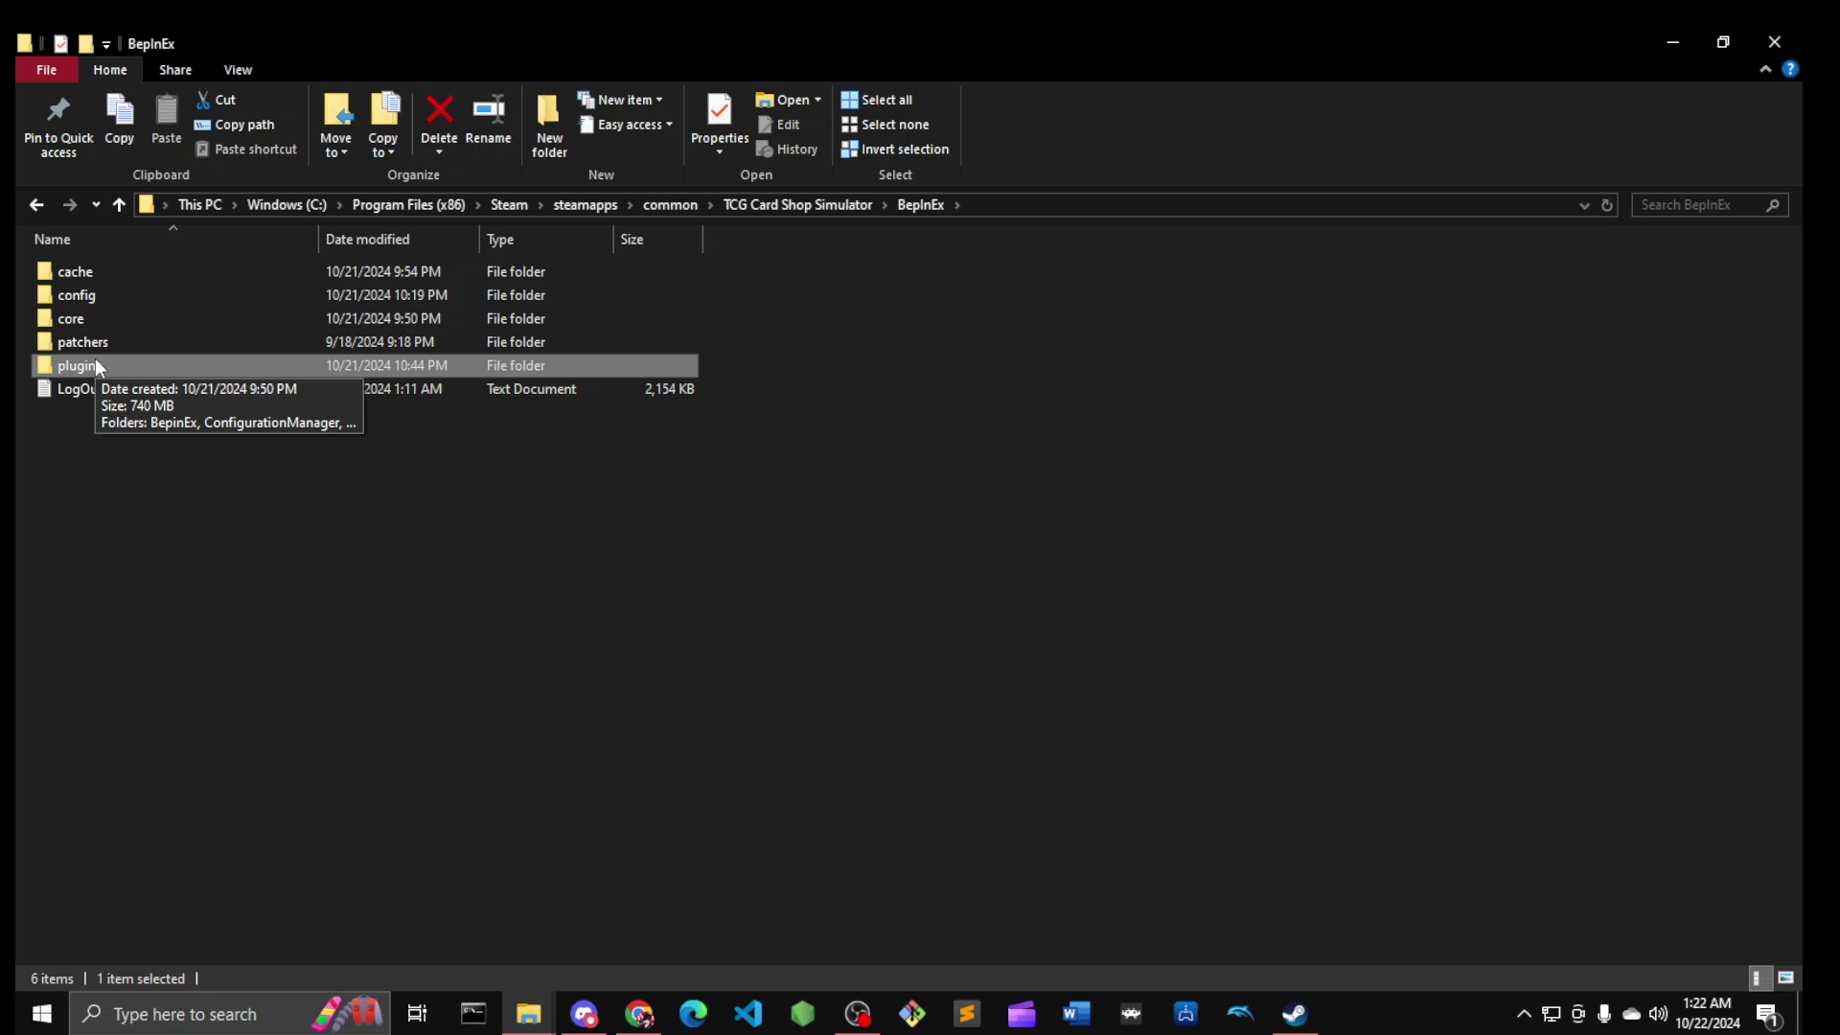
left_click(857, 1014)
left_click(747, 677)
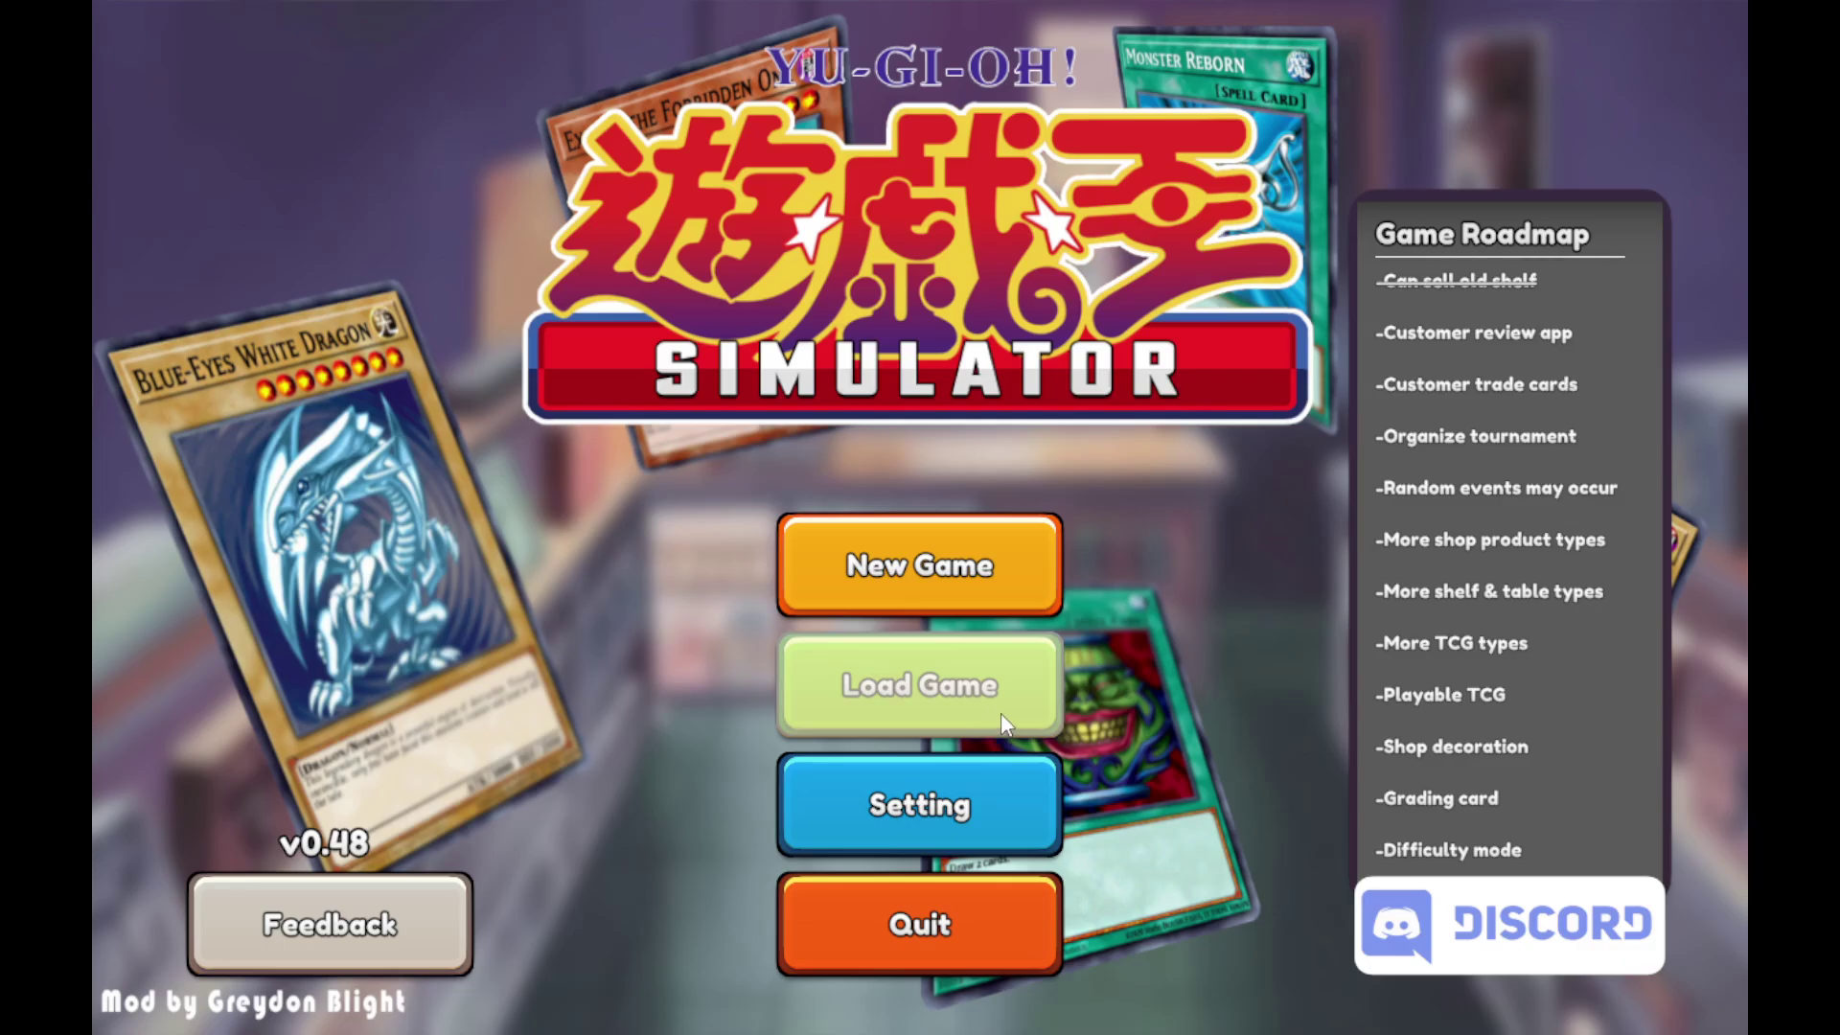
Step: Load the Day 43 Auto Save (shop level 17, $1408.85) from the Load Game list
left_click(1002, 699)
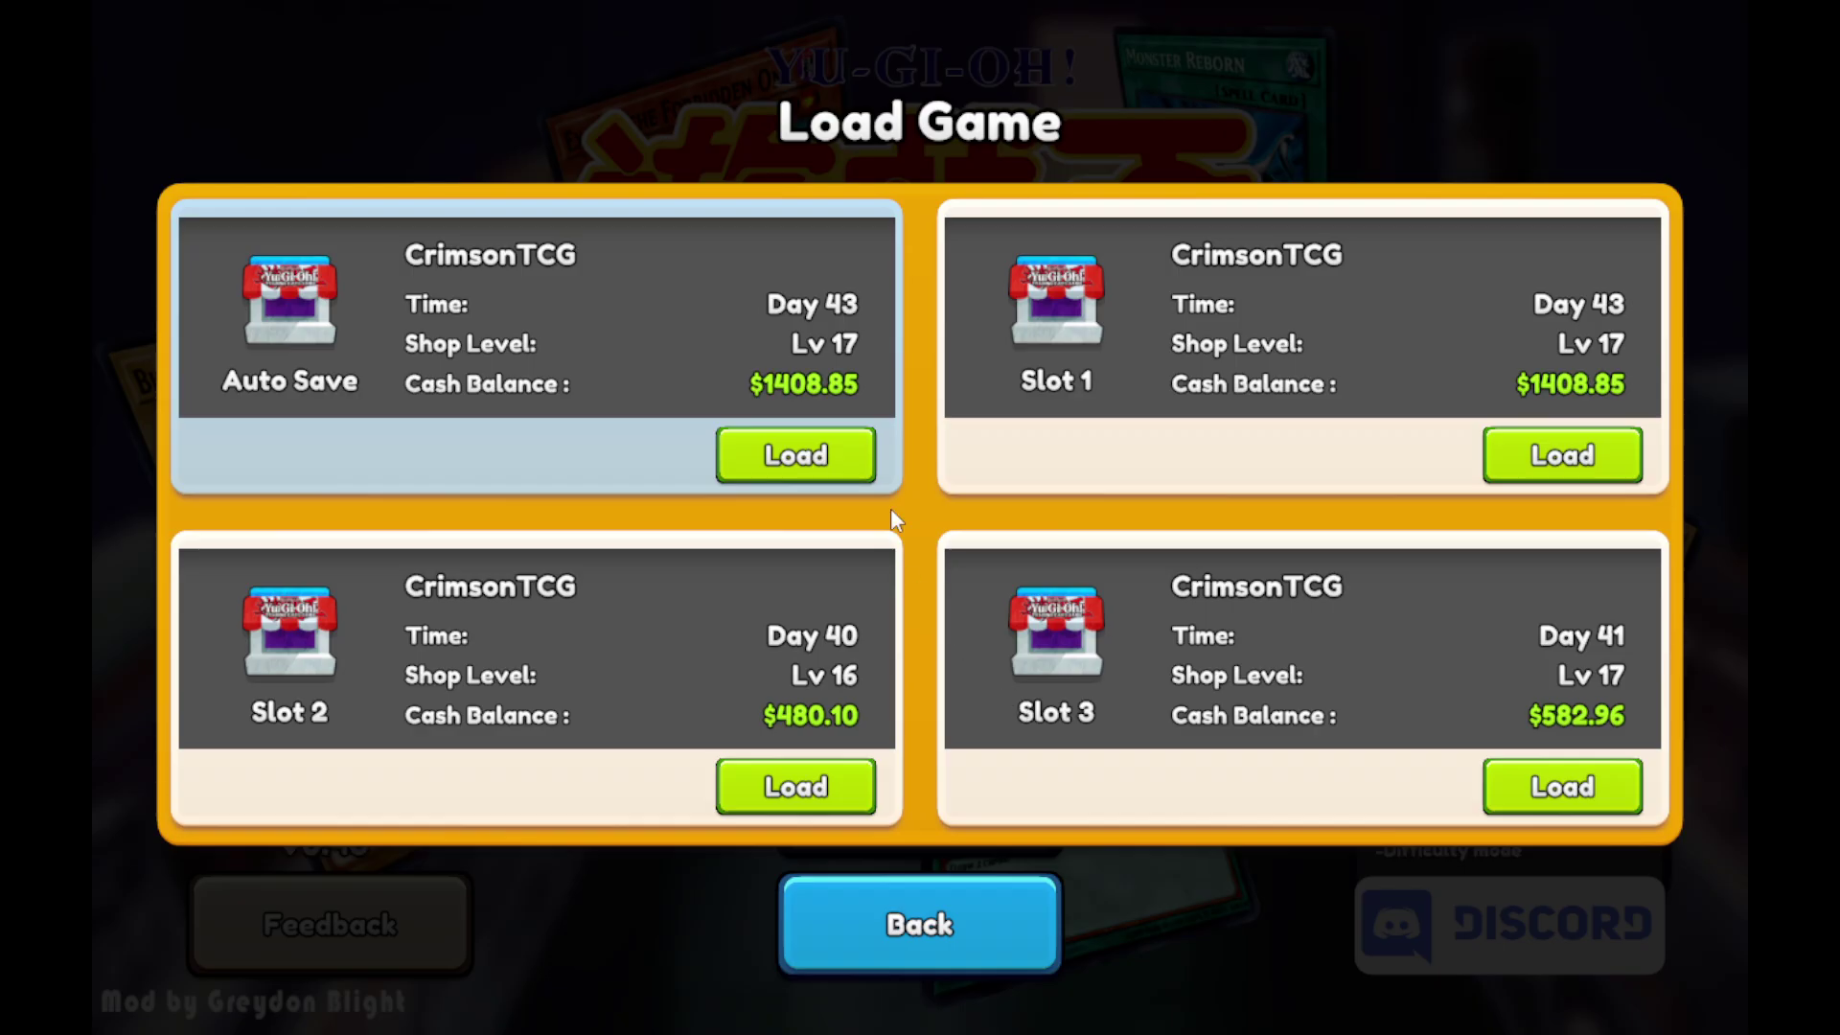
left_click(851, 452)
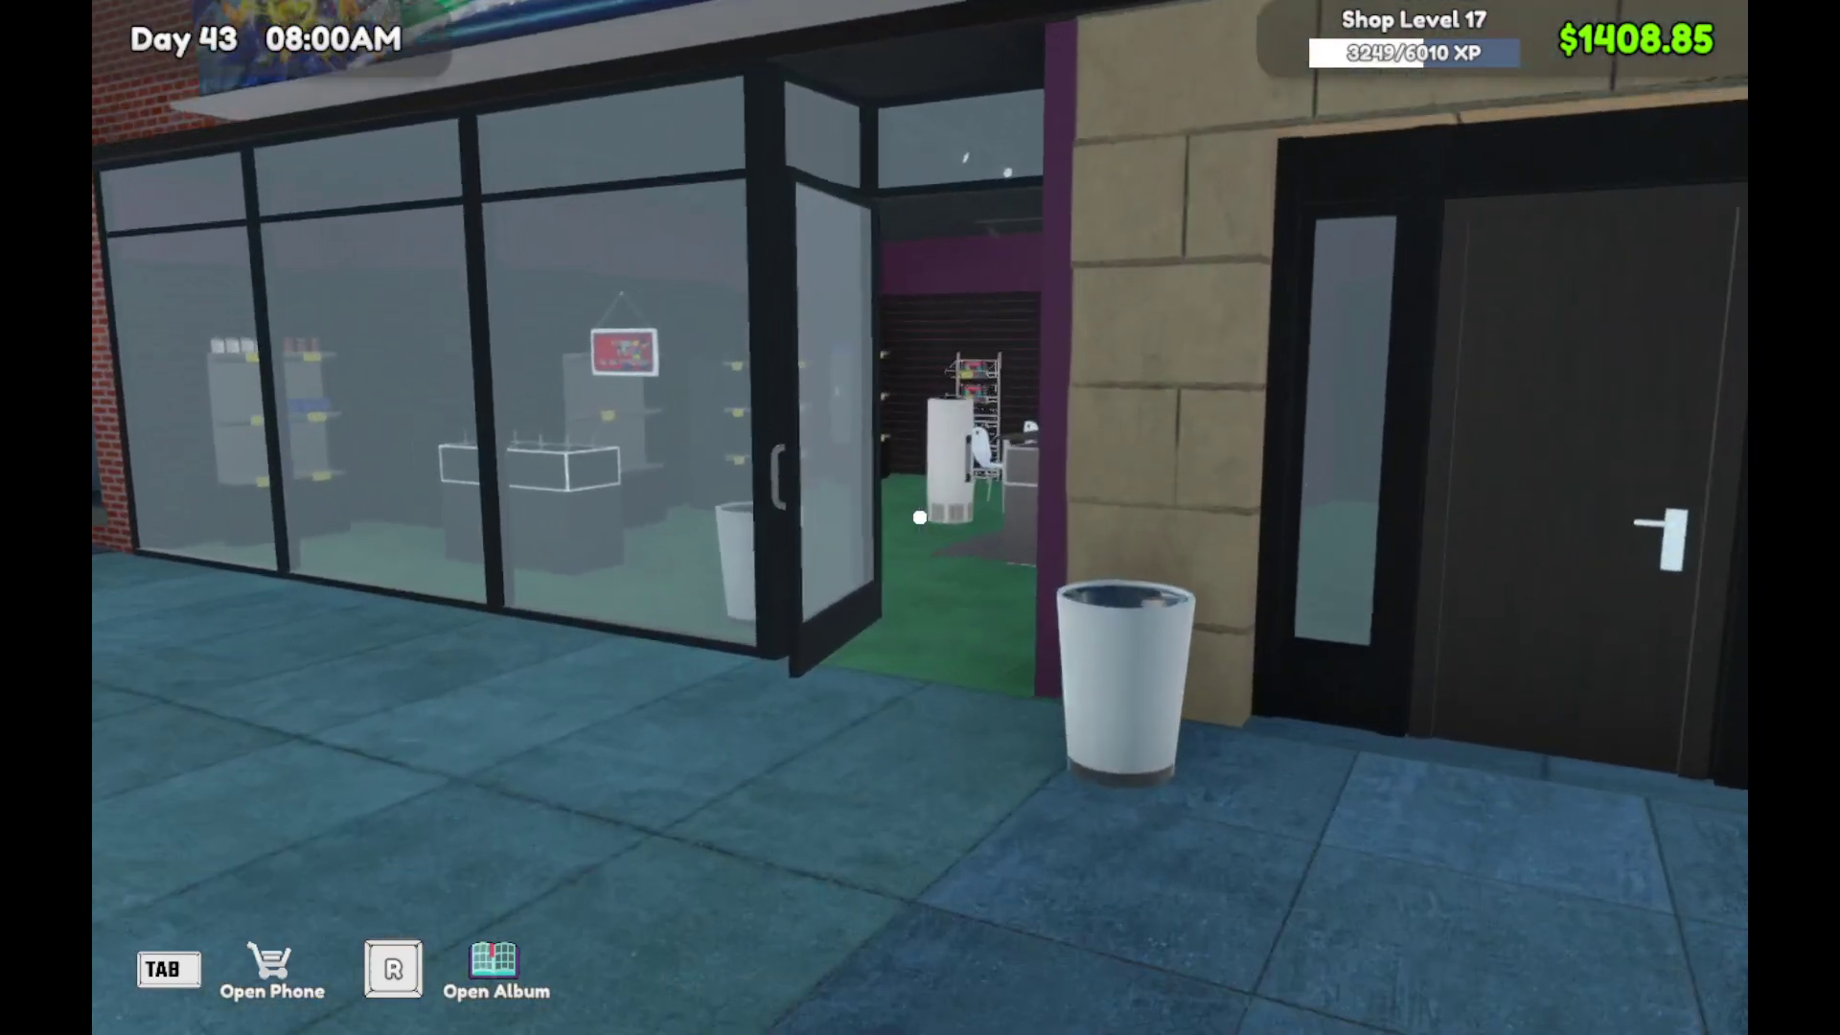
Step: Walk into the shop toward the shelves and open then close the card album
key("w")
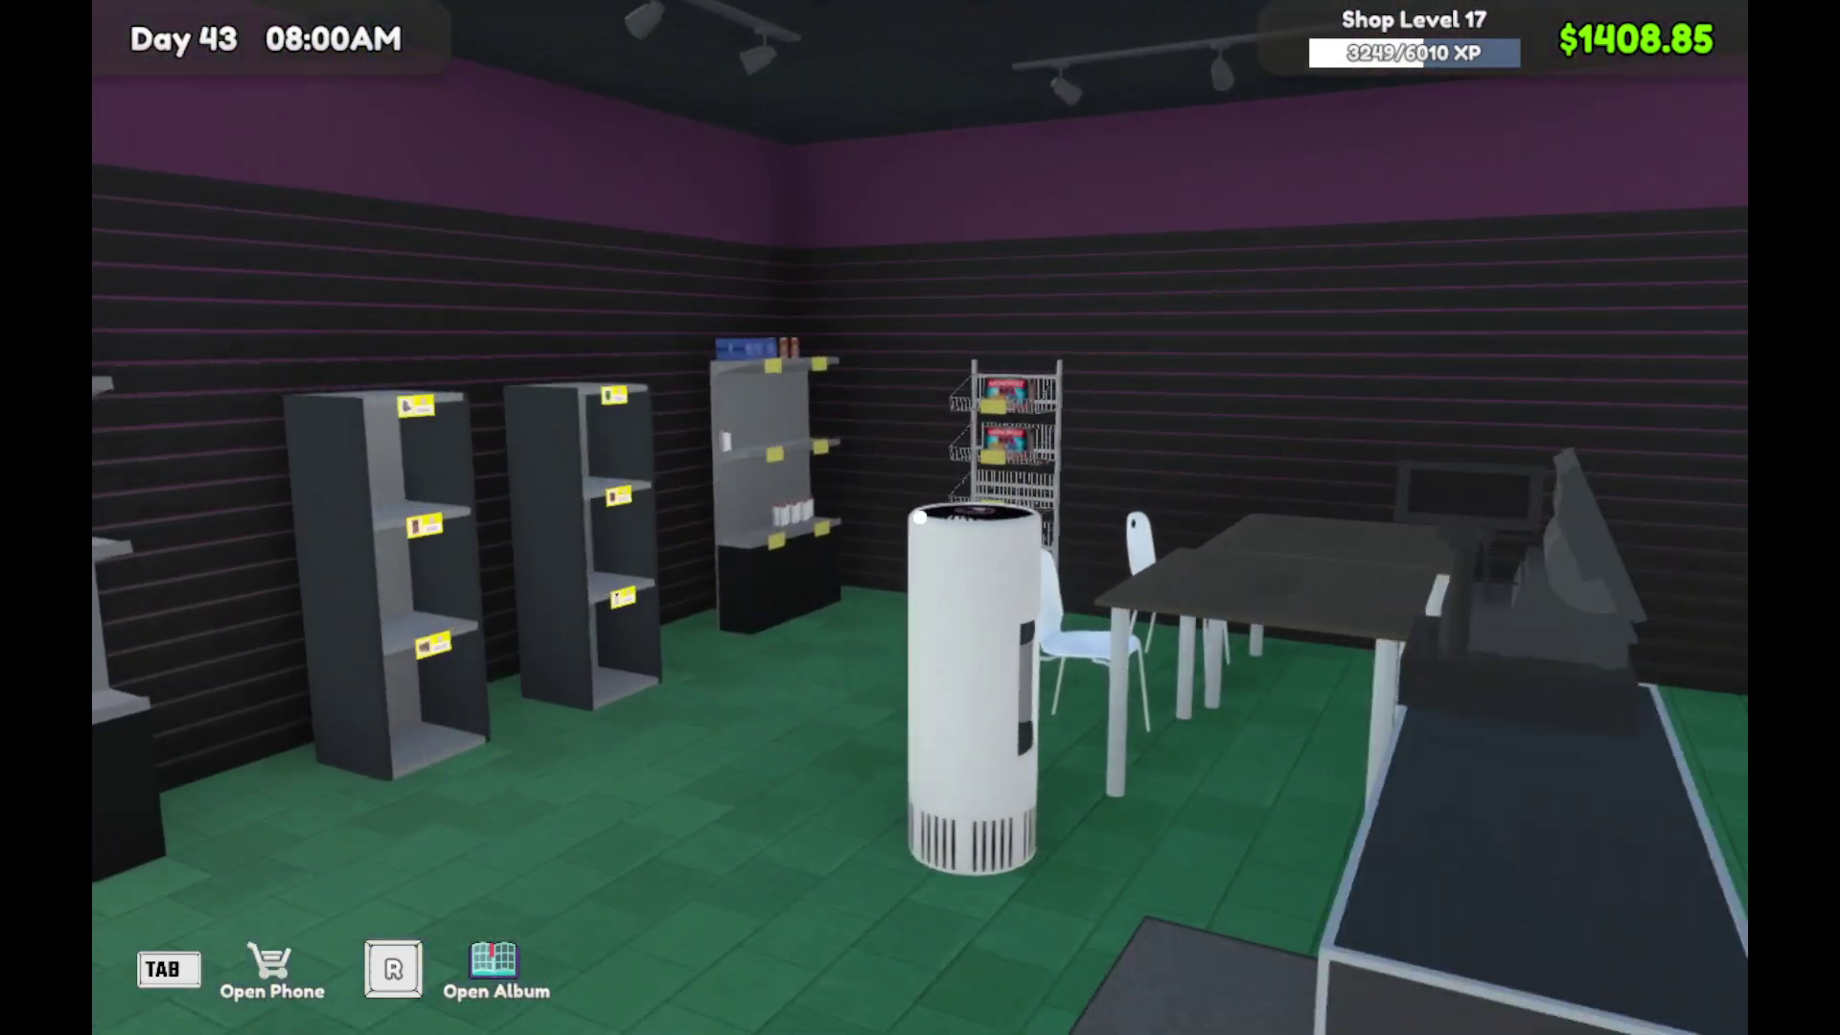
key("w")
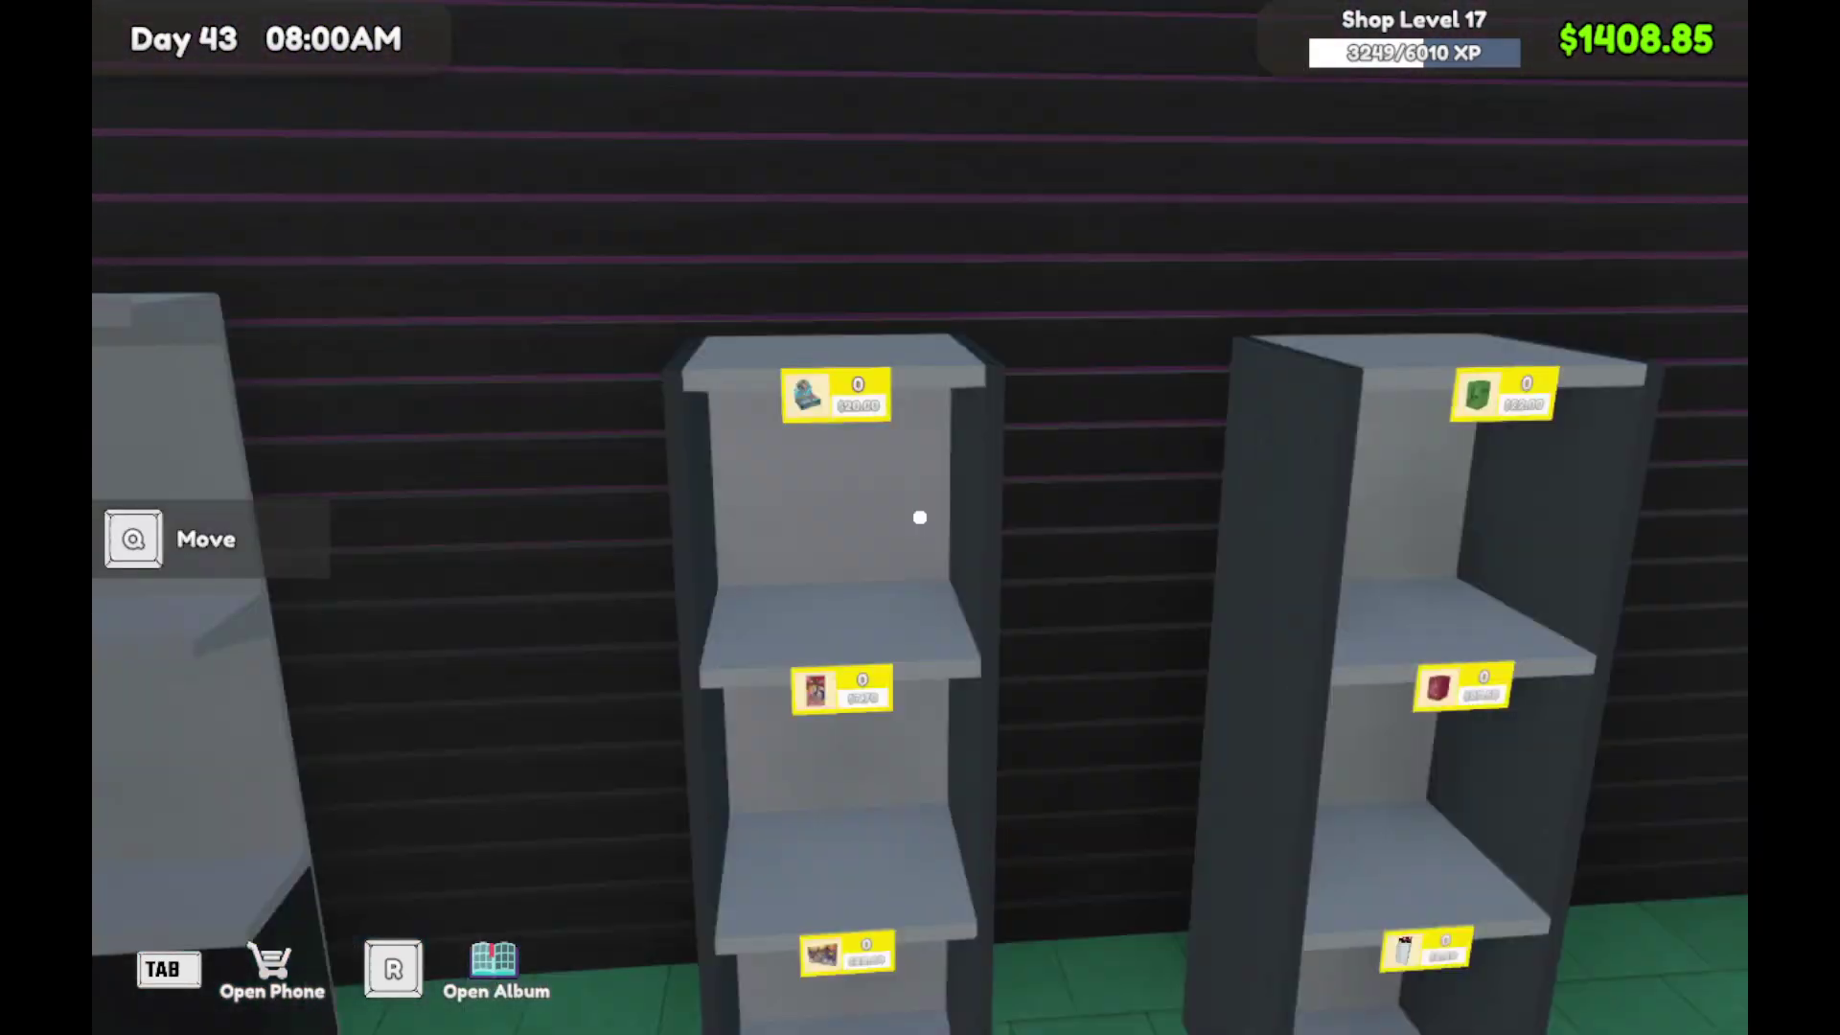
key("s")
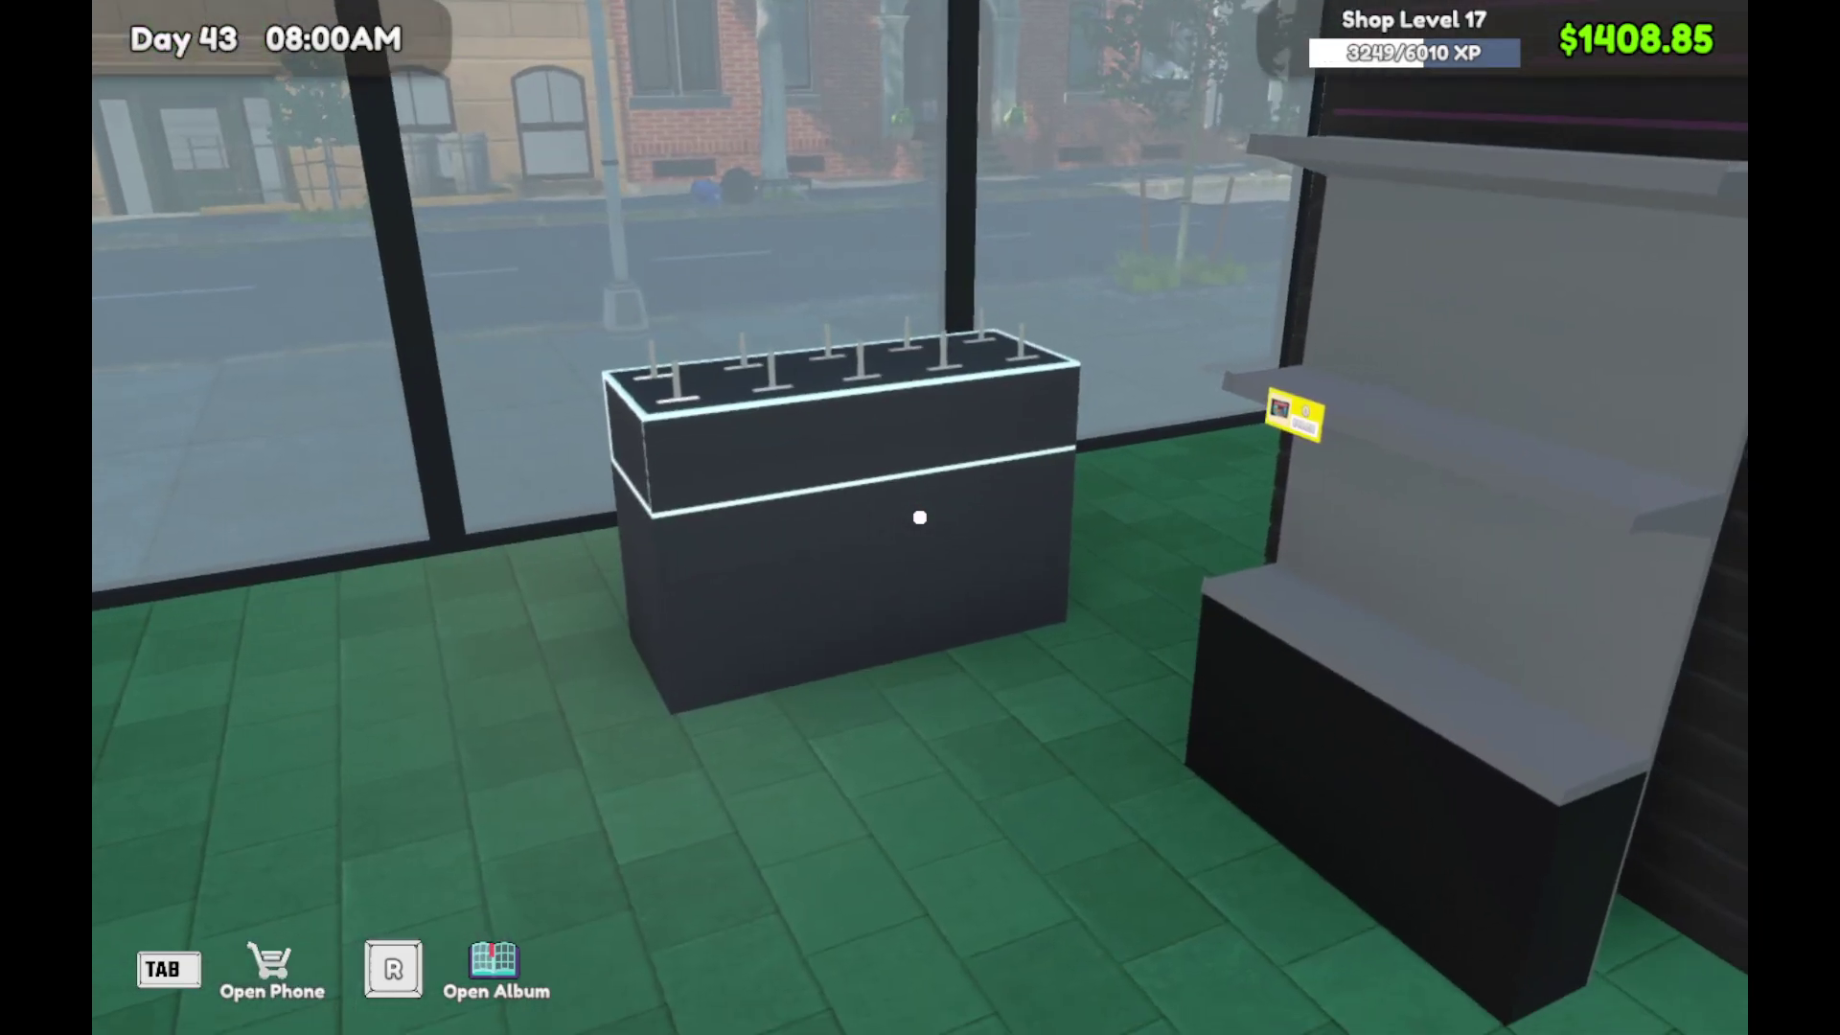
key("r")
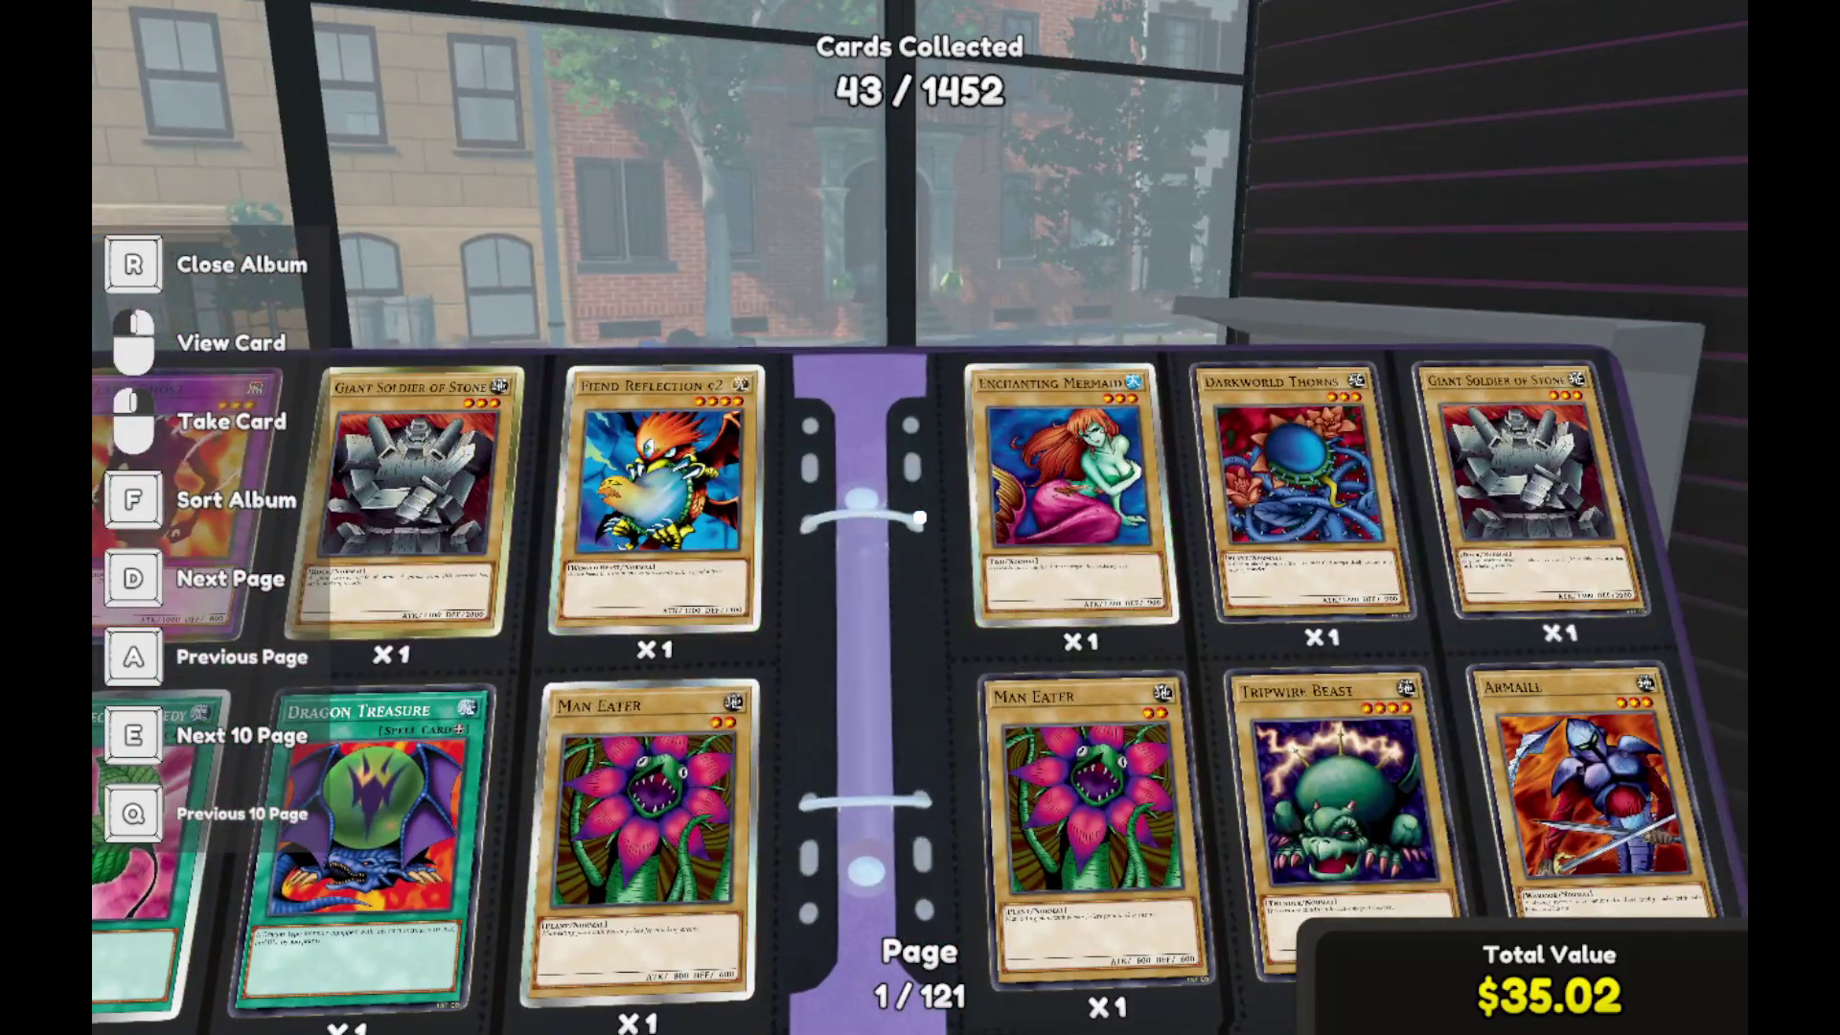
key("r")
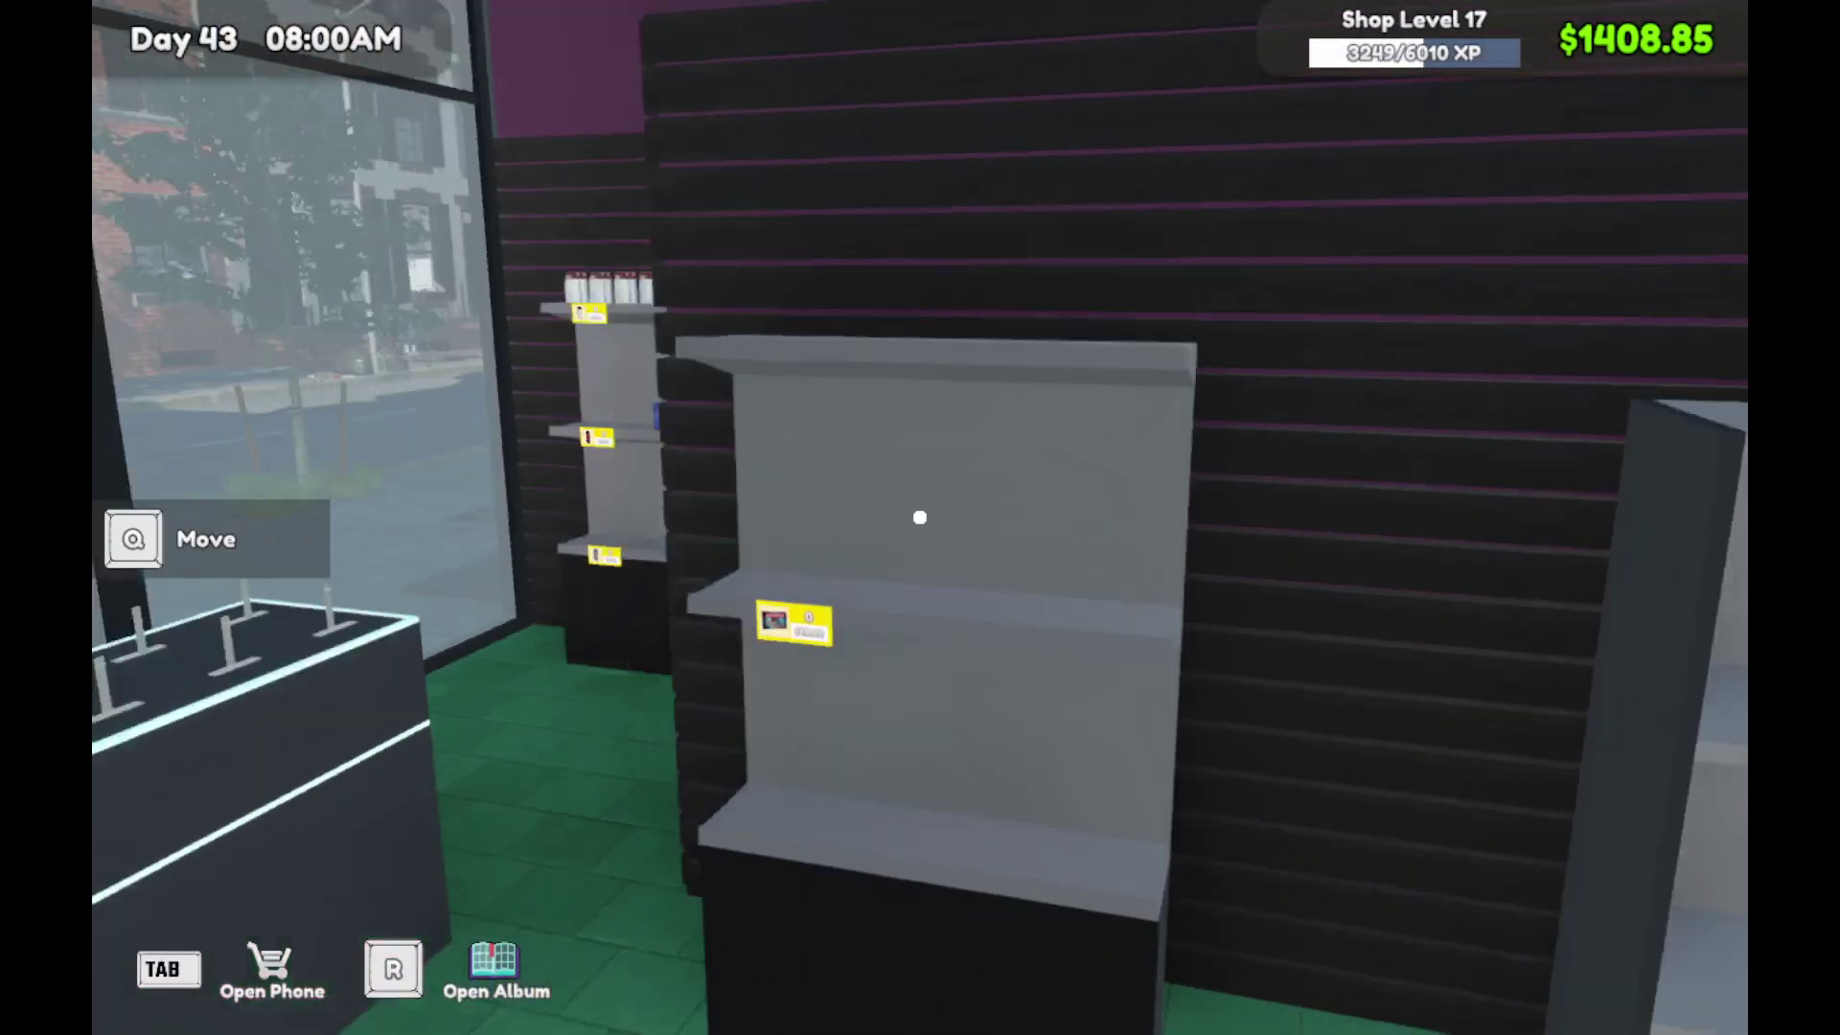
Step: Move past the window shelf to face the counter and bring up the phone's home screen
key("w")
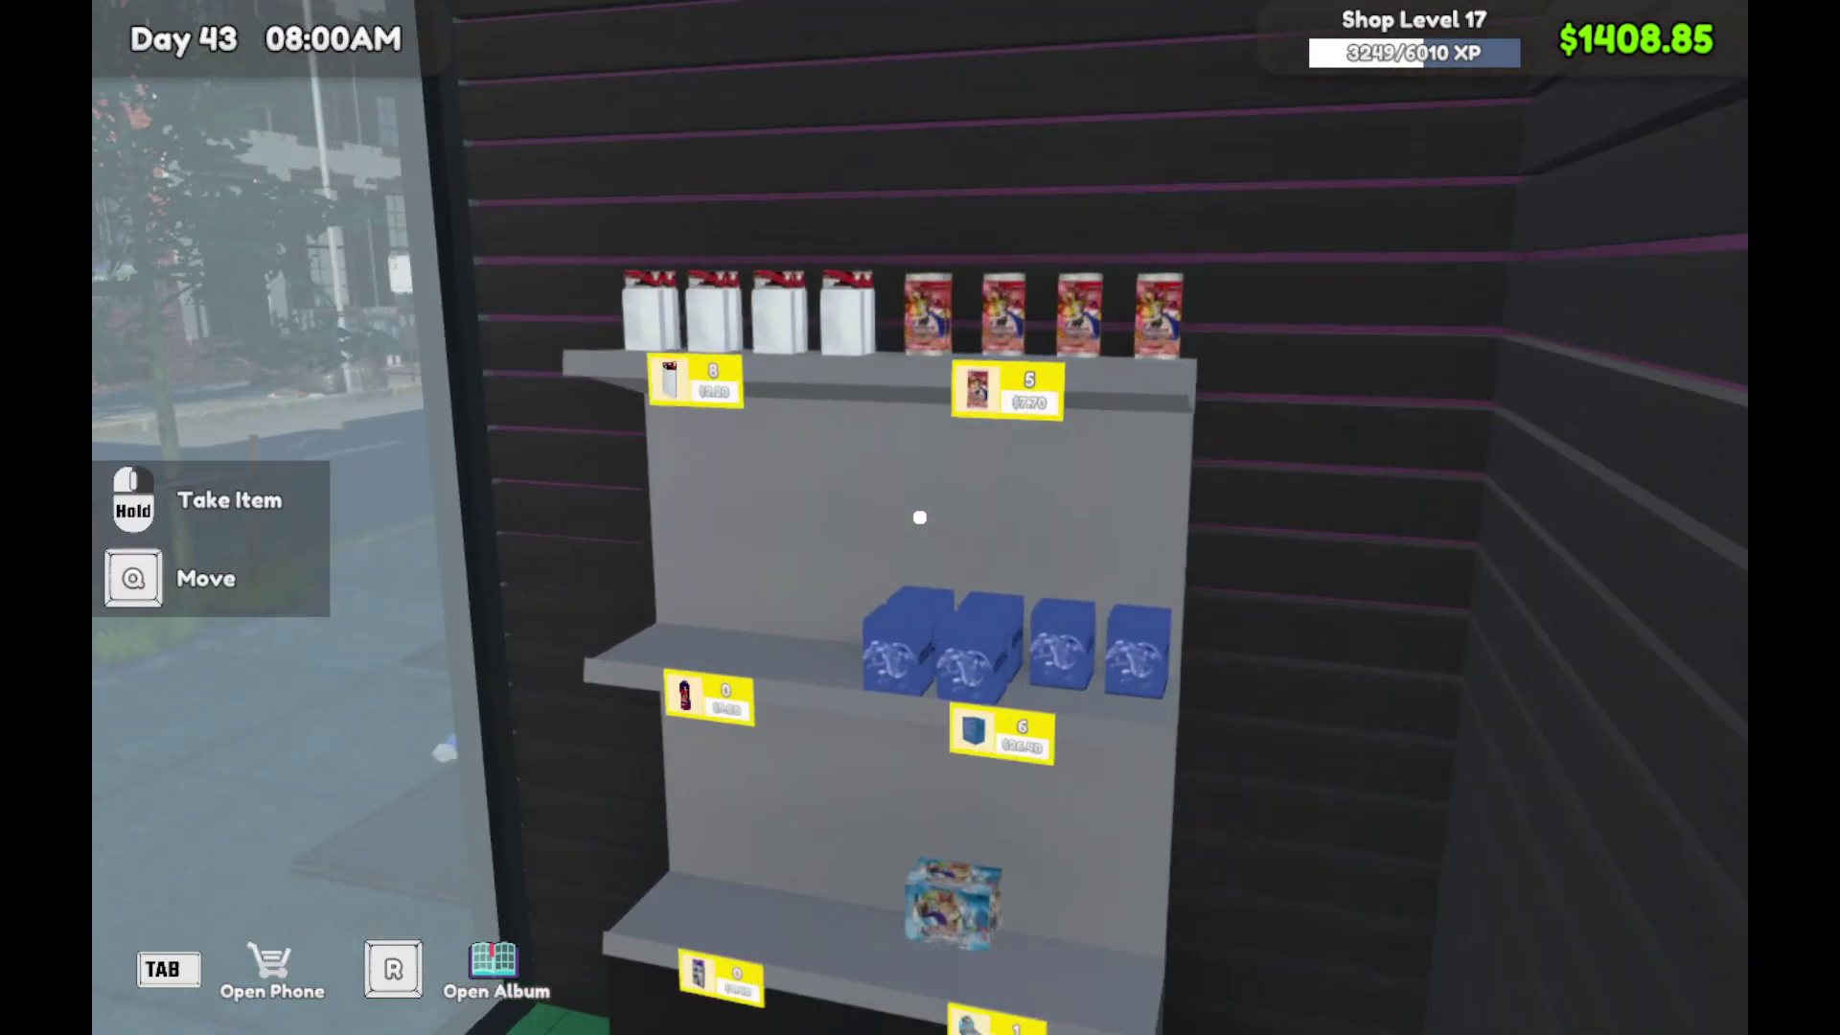
key("s")
key("d")
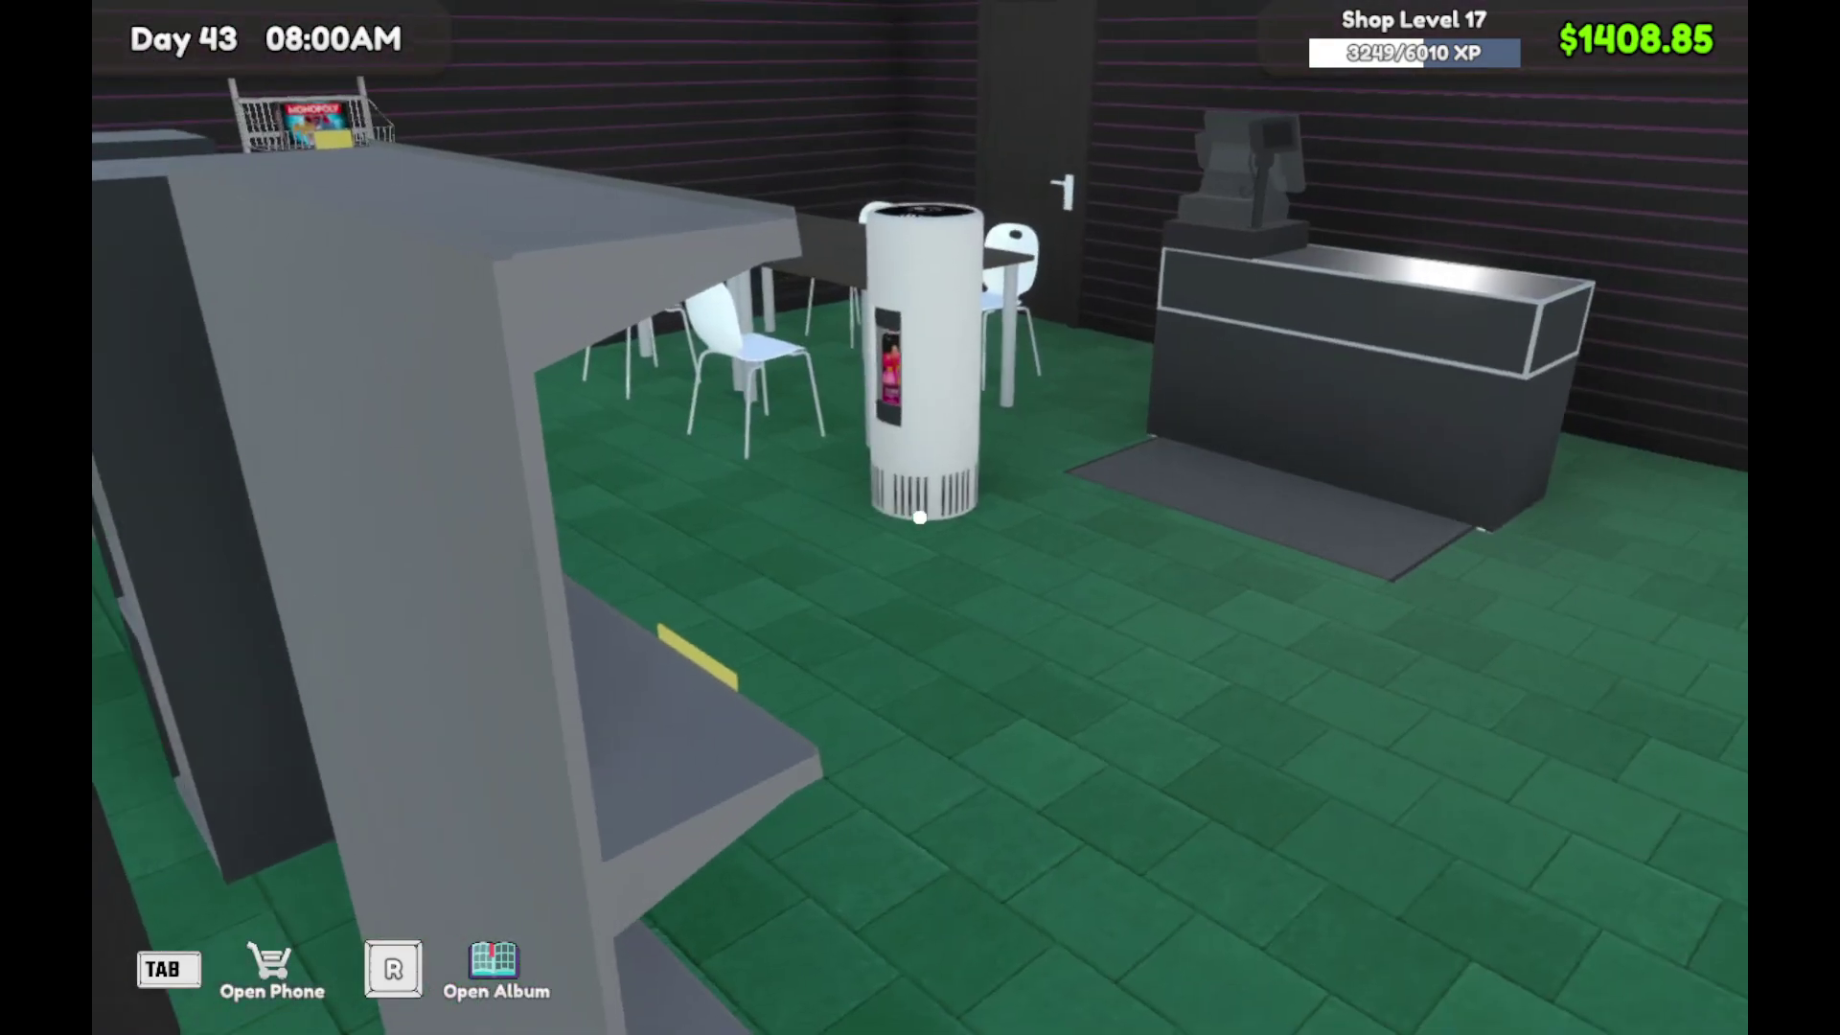
key("Tab")
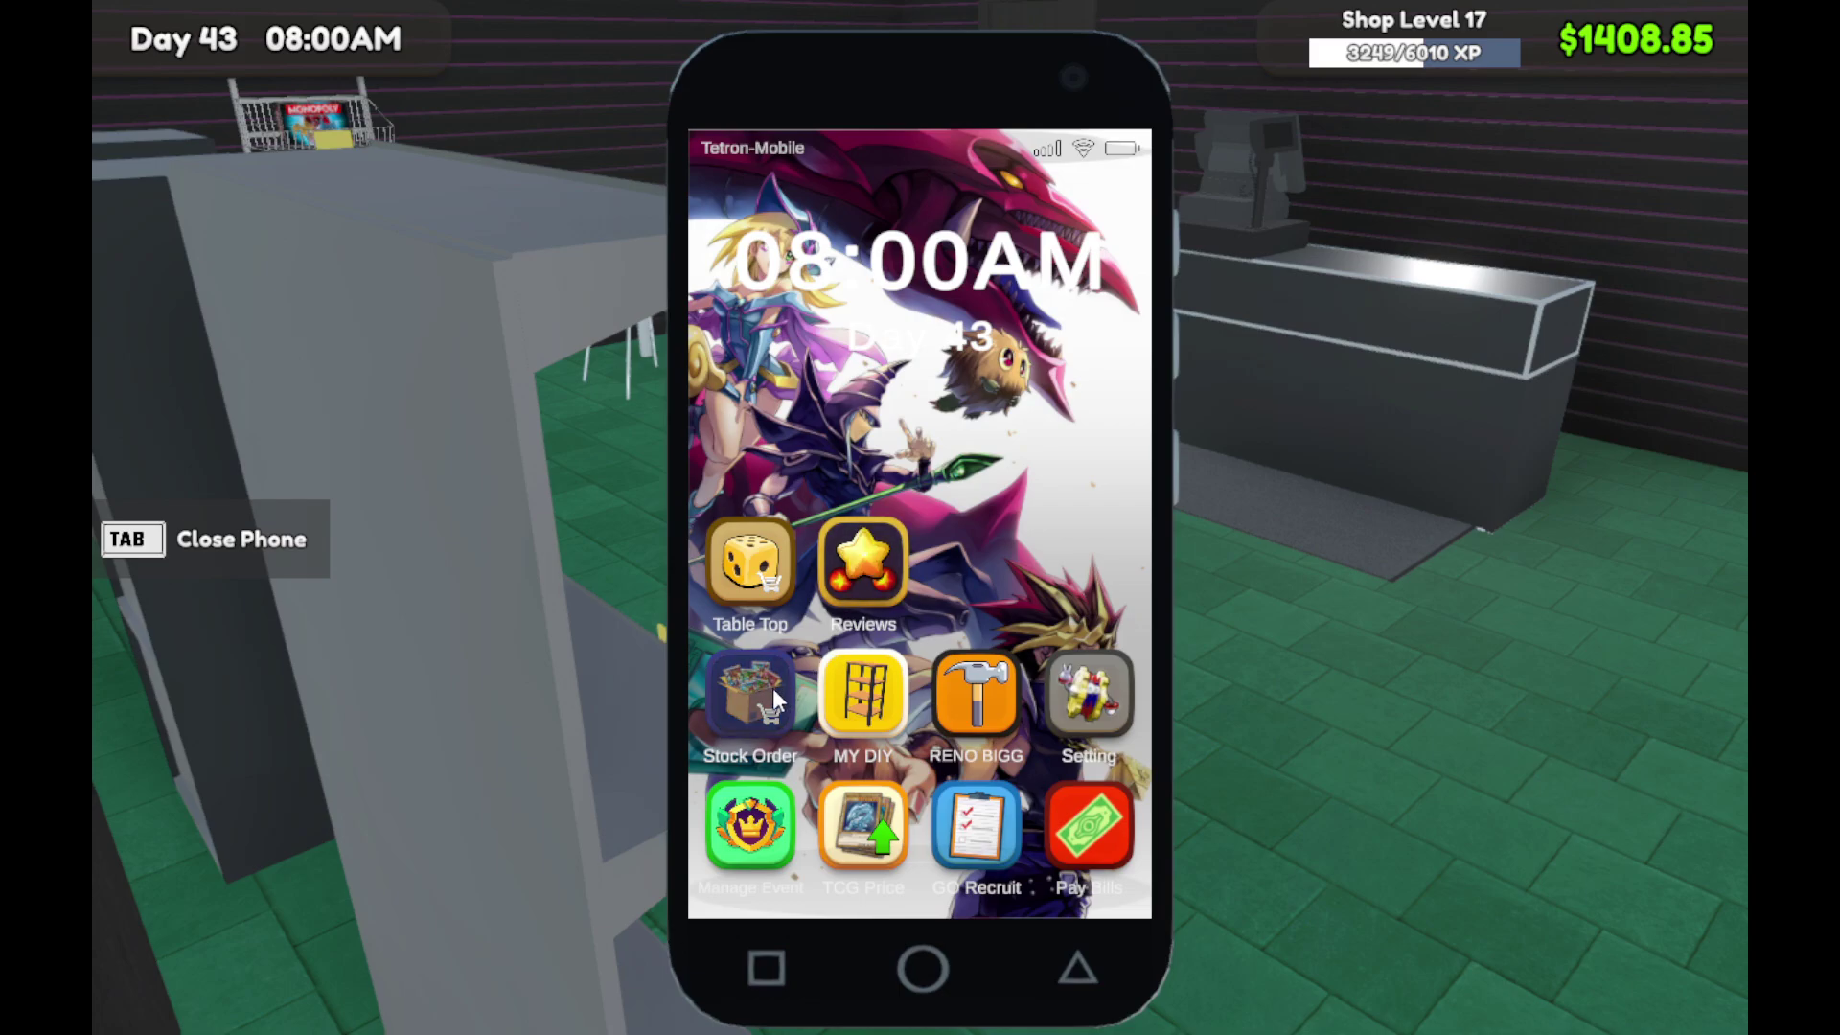
Step: Browse the booster packs in Stock Order without buying anything, then put the phone away
left_click(772, 688)
scroll(843, 441, "down", 2)
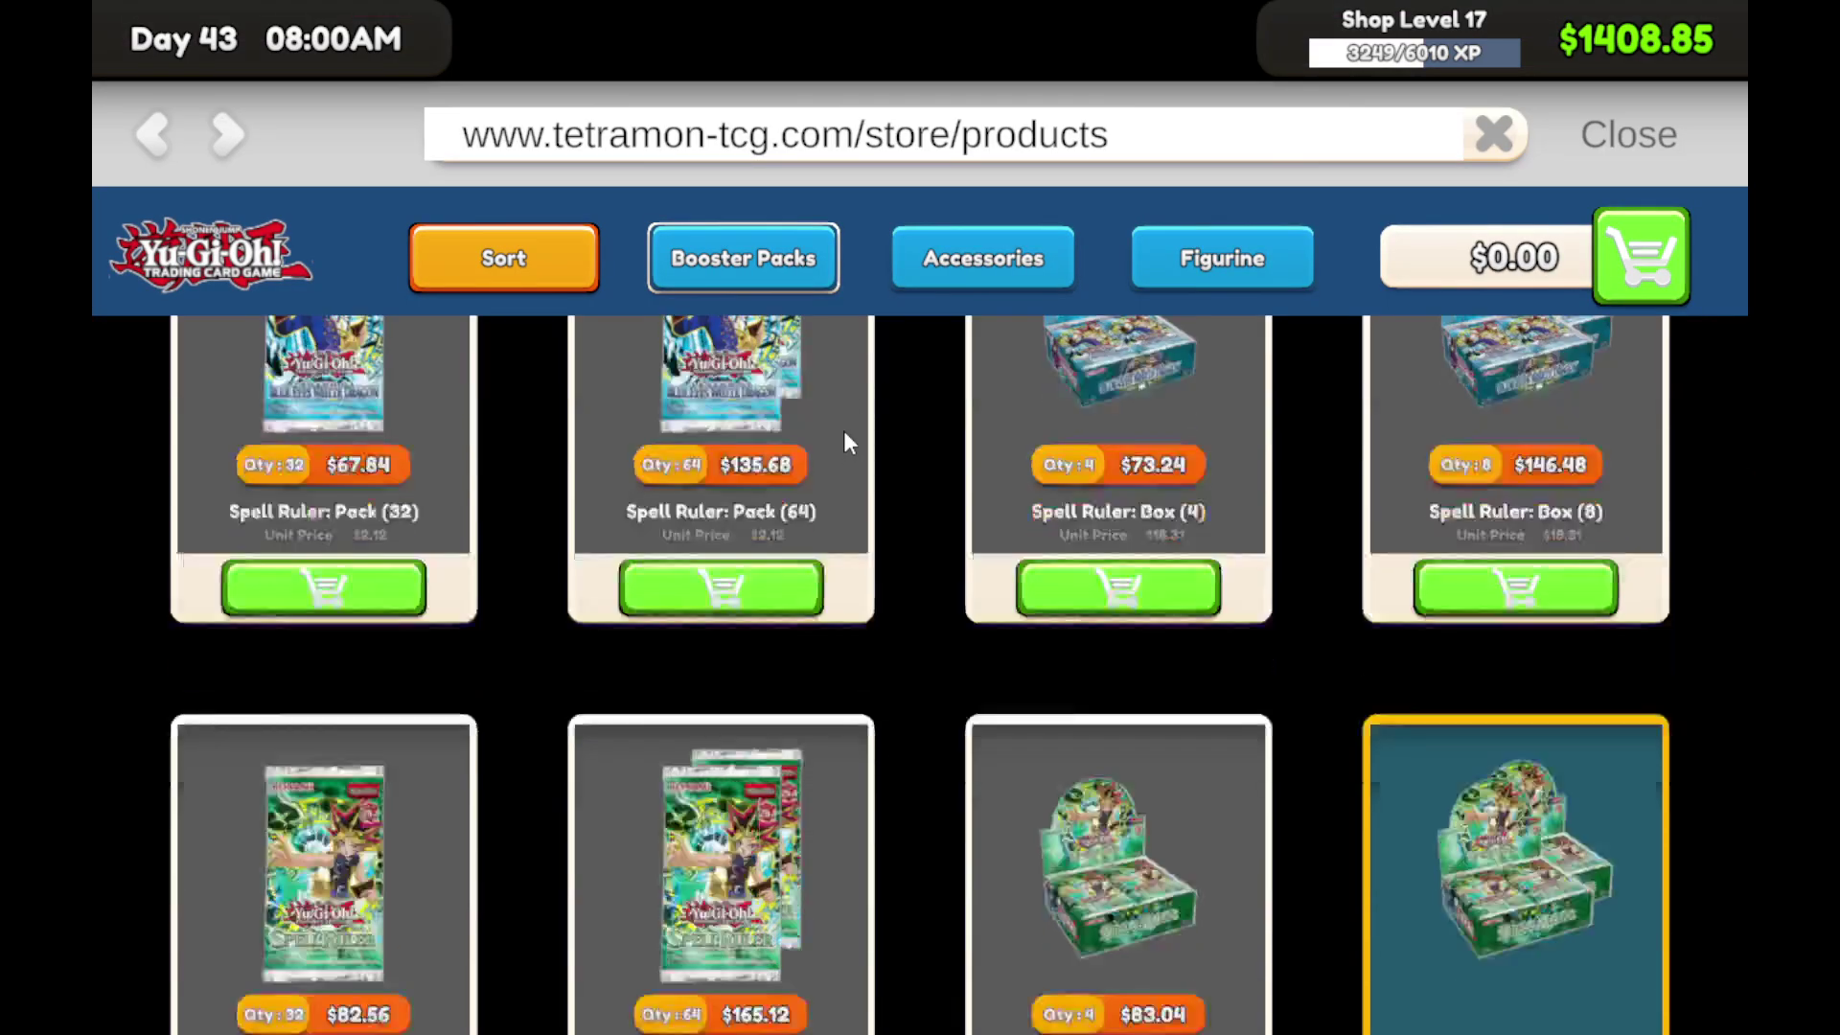
scroll(843, 442, "down", 1)
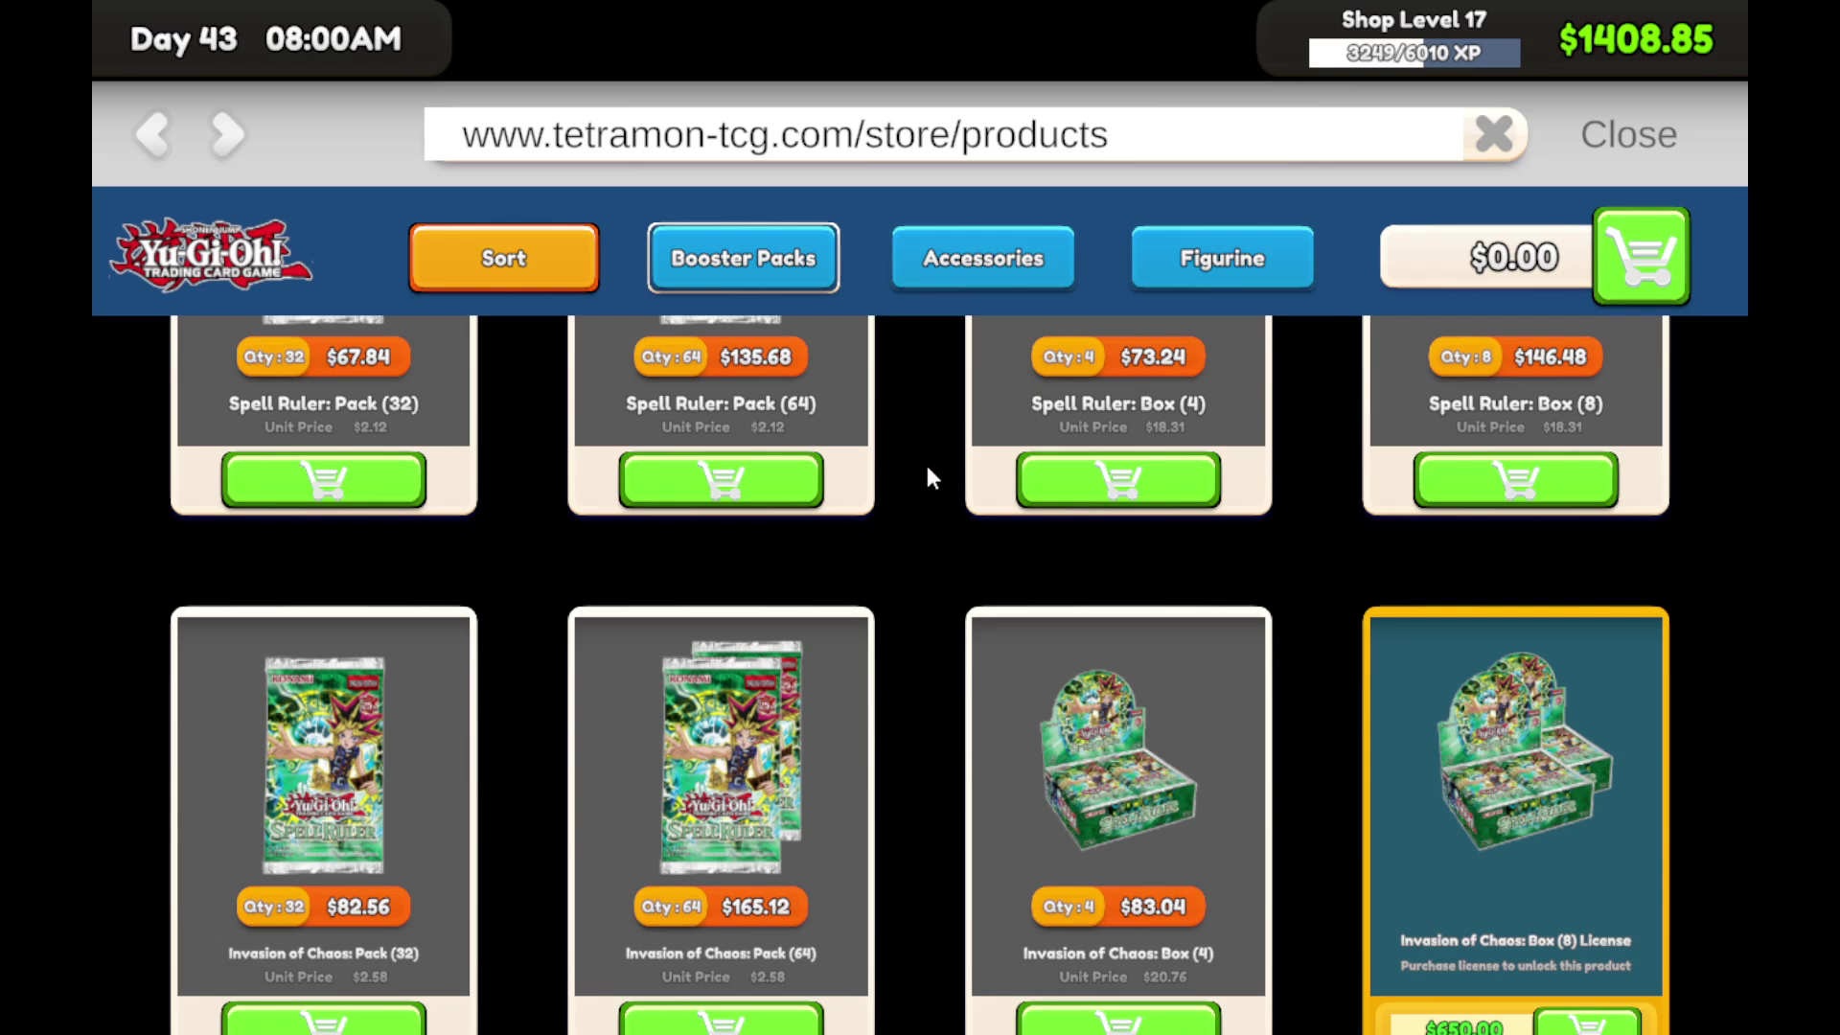
left_click_drag(943, 500, 924, 364)
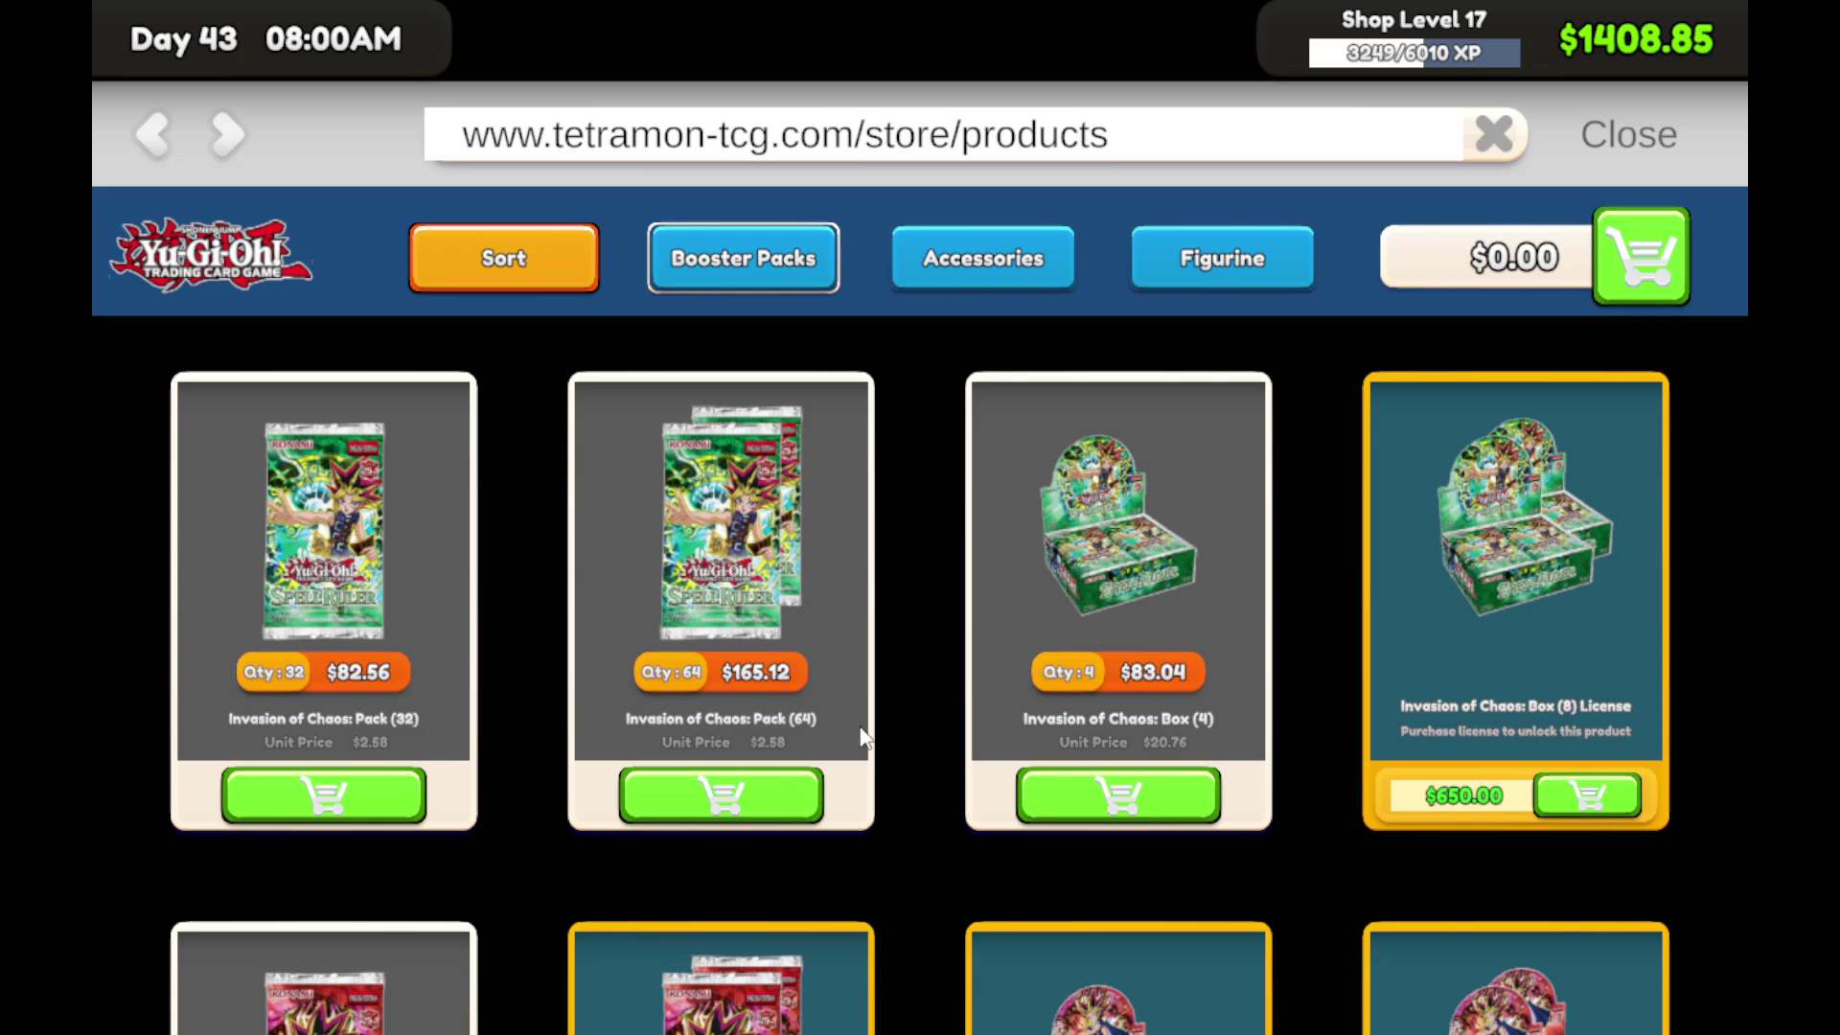
scroll(920, 403, "down", 3)
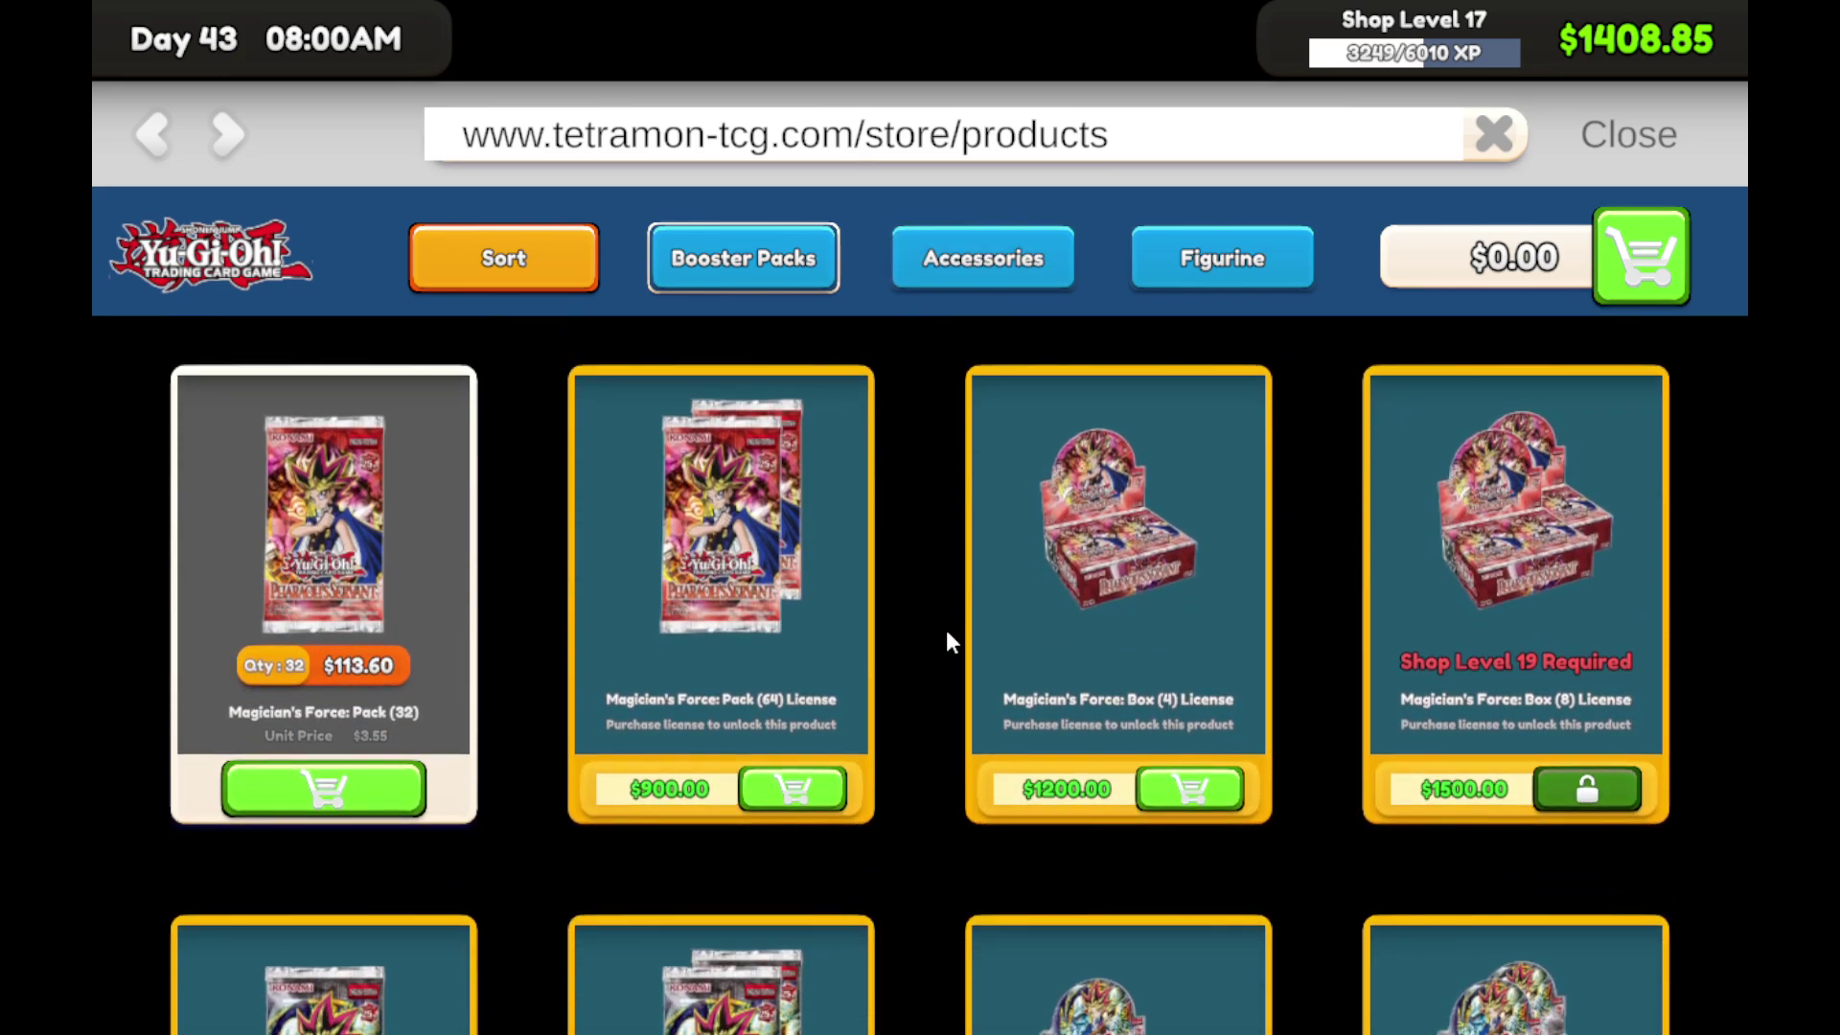
key("Tab")
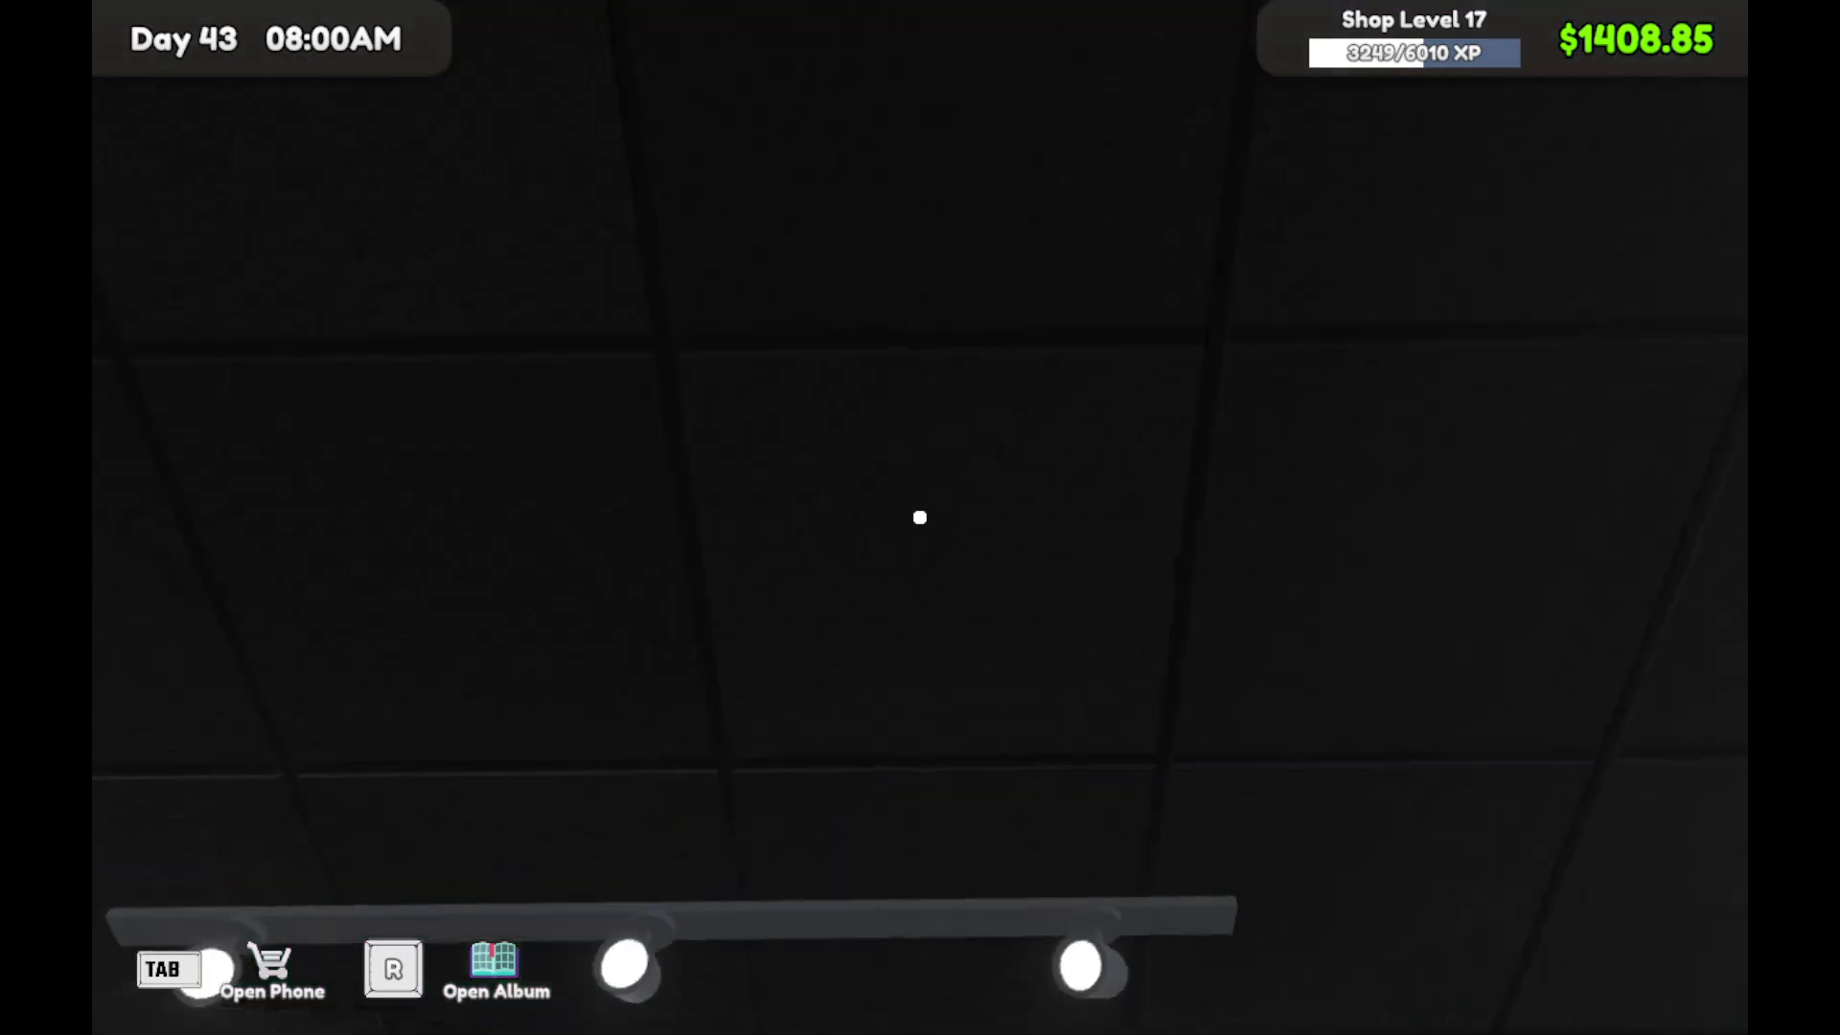
Step: Pause the game to show the Game Paused menu with Resume, Setting, Save Game and Quit
key("Escape")
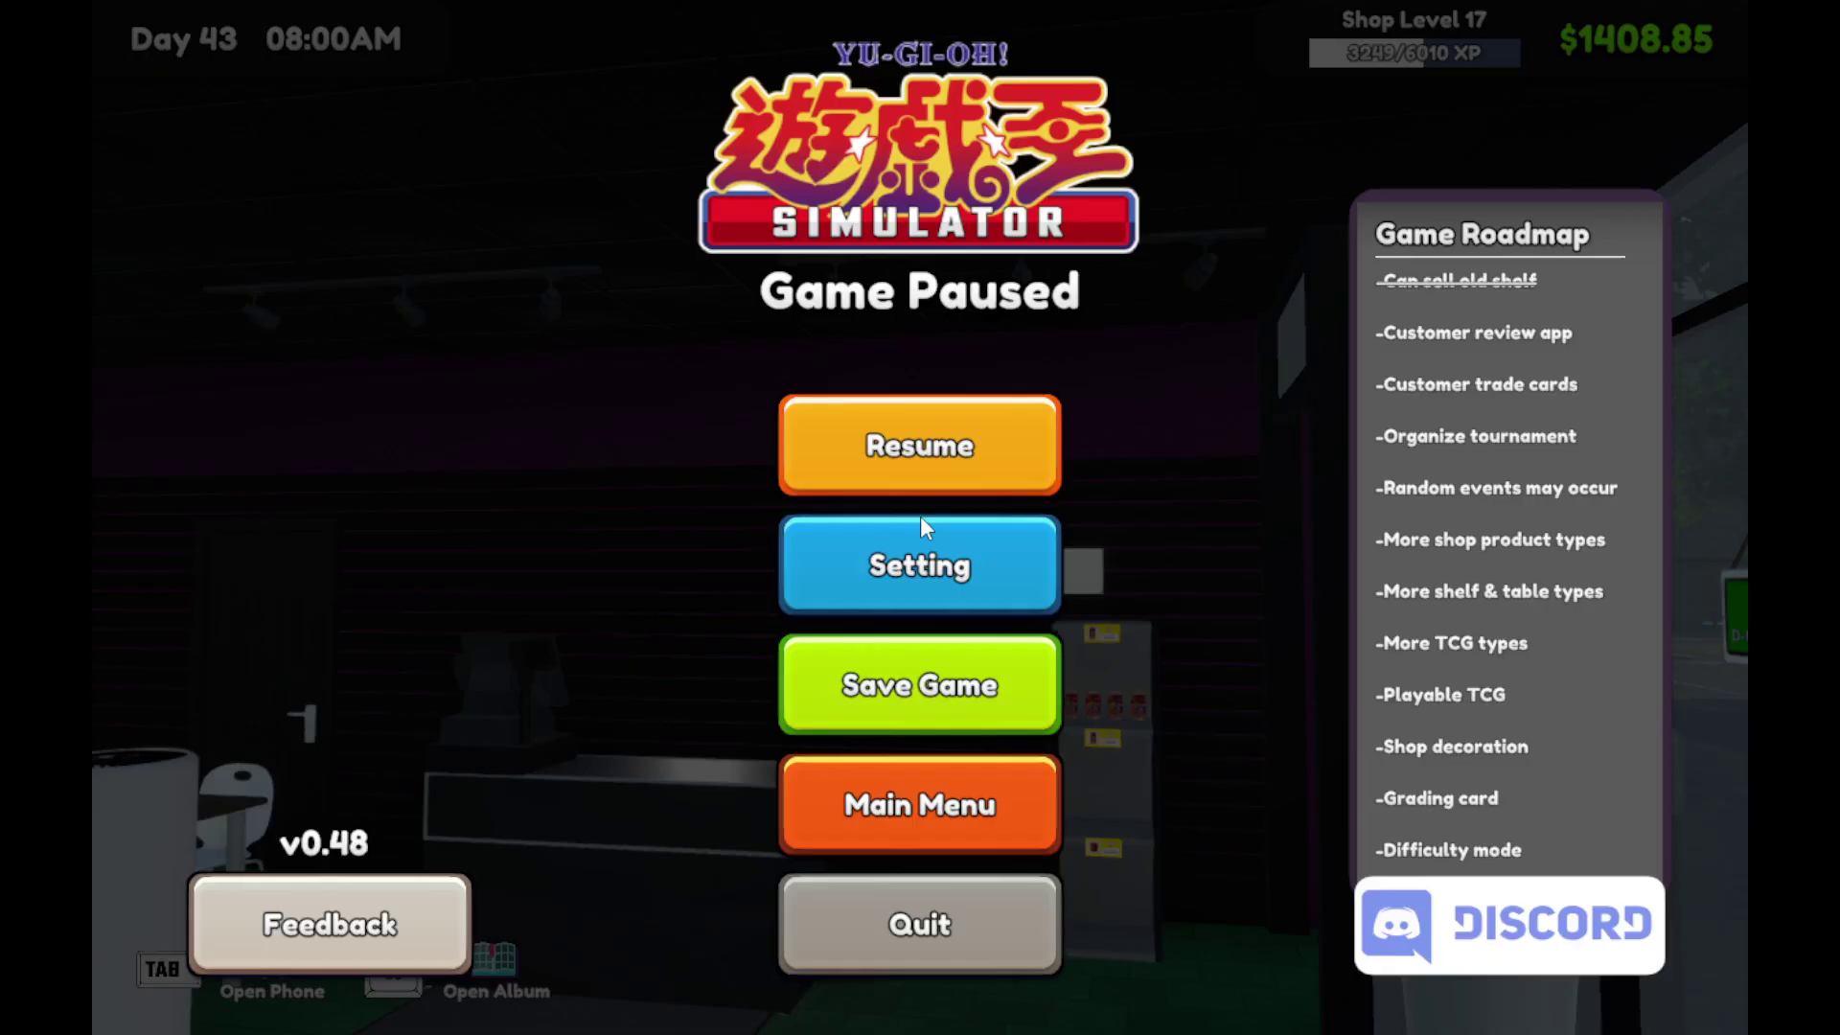